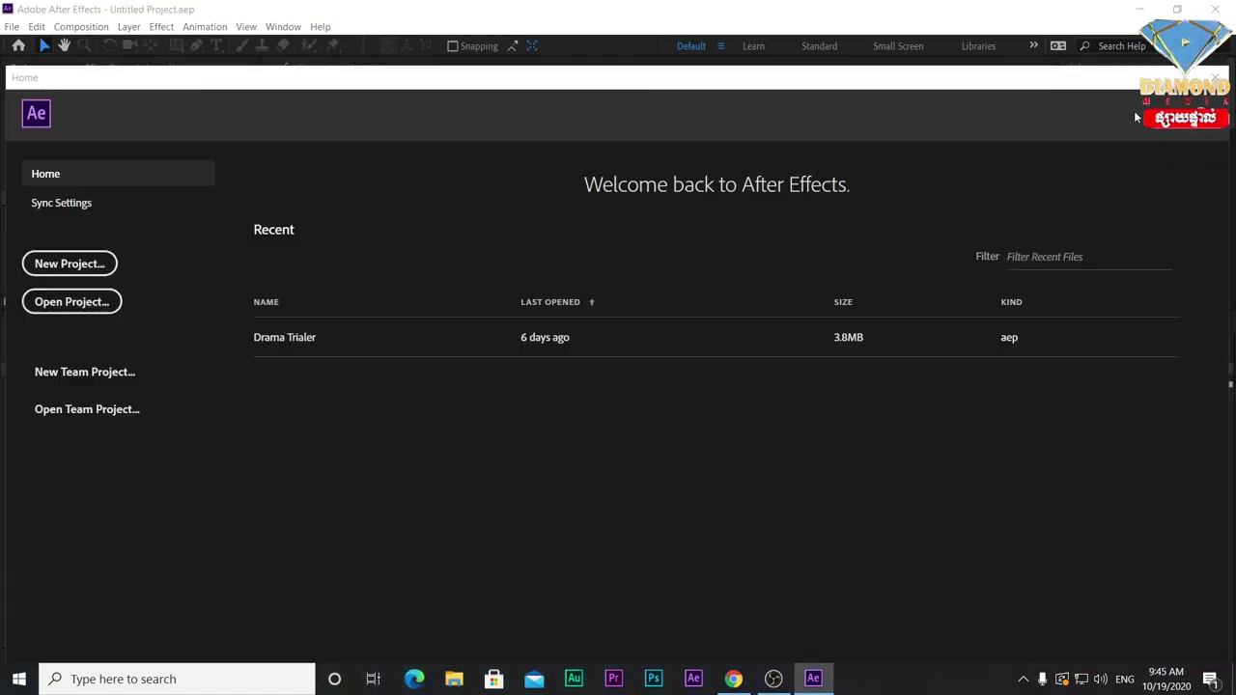
Dismiss the Home screen after the dragon preview to reach the empty project workspace.
{"action": "key", "text": "Escape"}
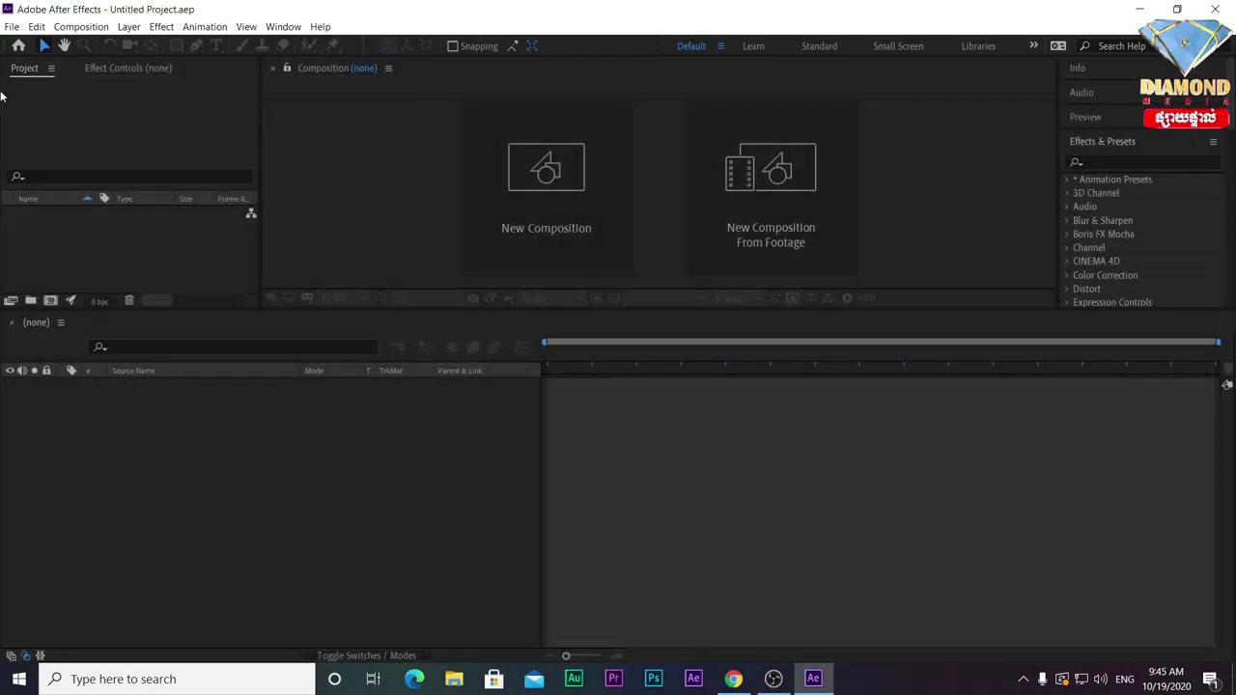
Create a 30-second HDTV 1080 29.97 composition named 'Lihgtning'.
{"action": "left_click", "coordinate": [81, 26]}
{"action": "left_click", "coordinate": [123, 43]}
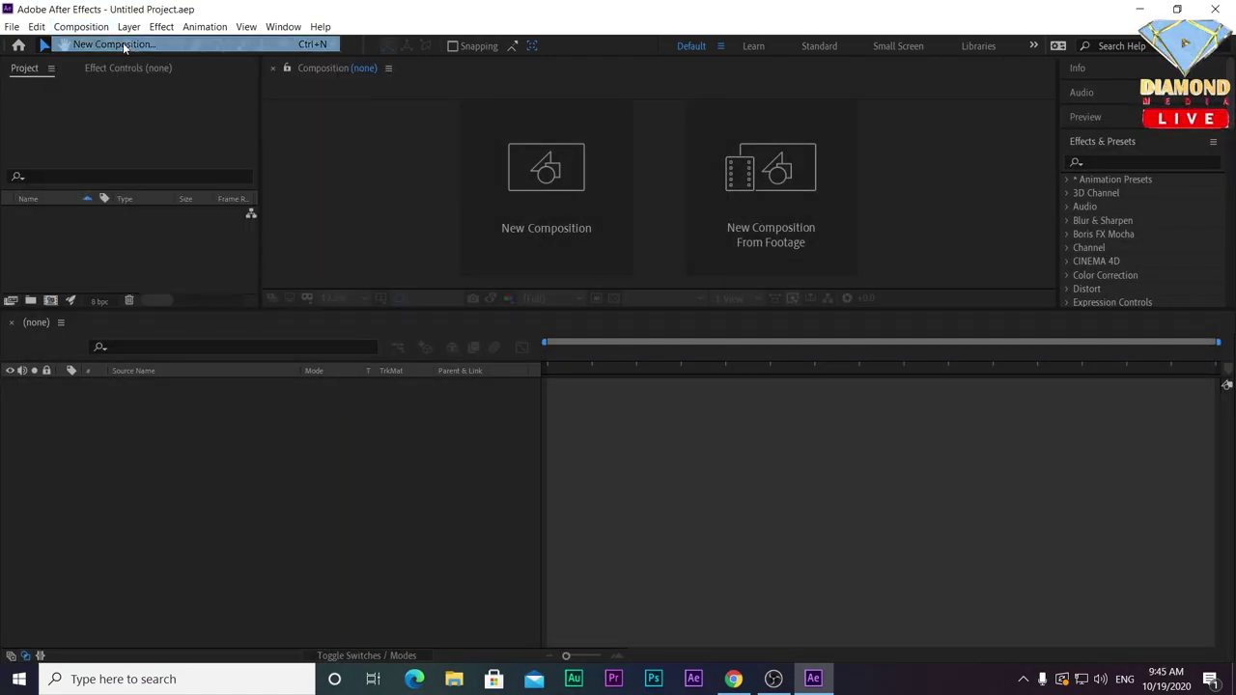
{"action": "left_click", "coordinate": [526, 211]}
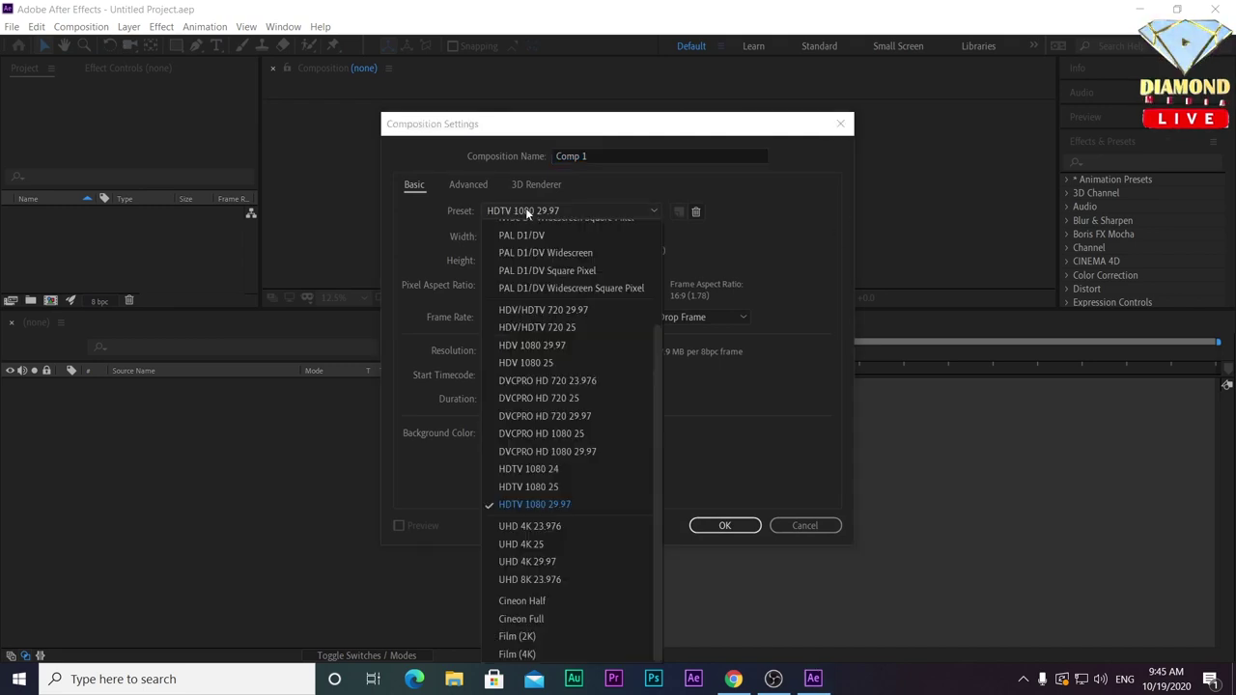
{"action": "left_click", "coordinate": [562, 505]}
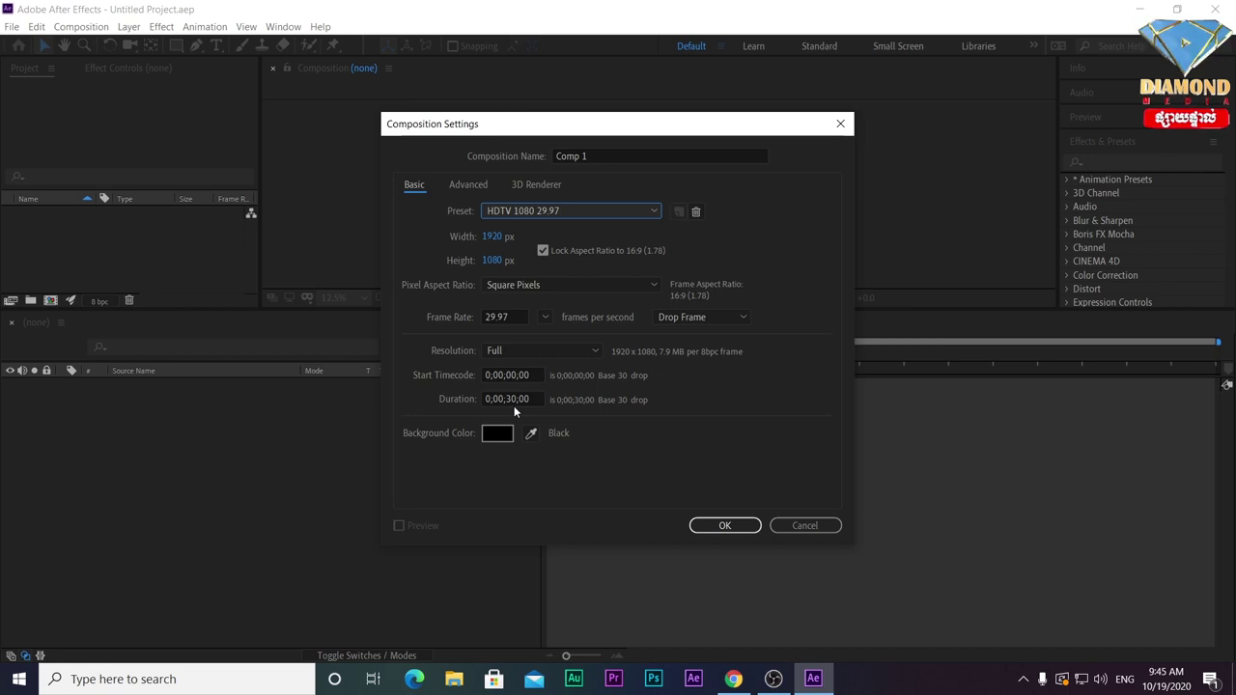
{"action": "left_click", "coordinate": [590, 155]}
{"action": "type", "text": "Lihgtning"}
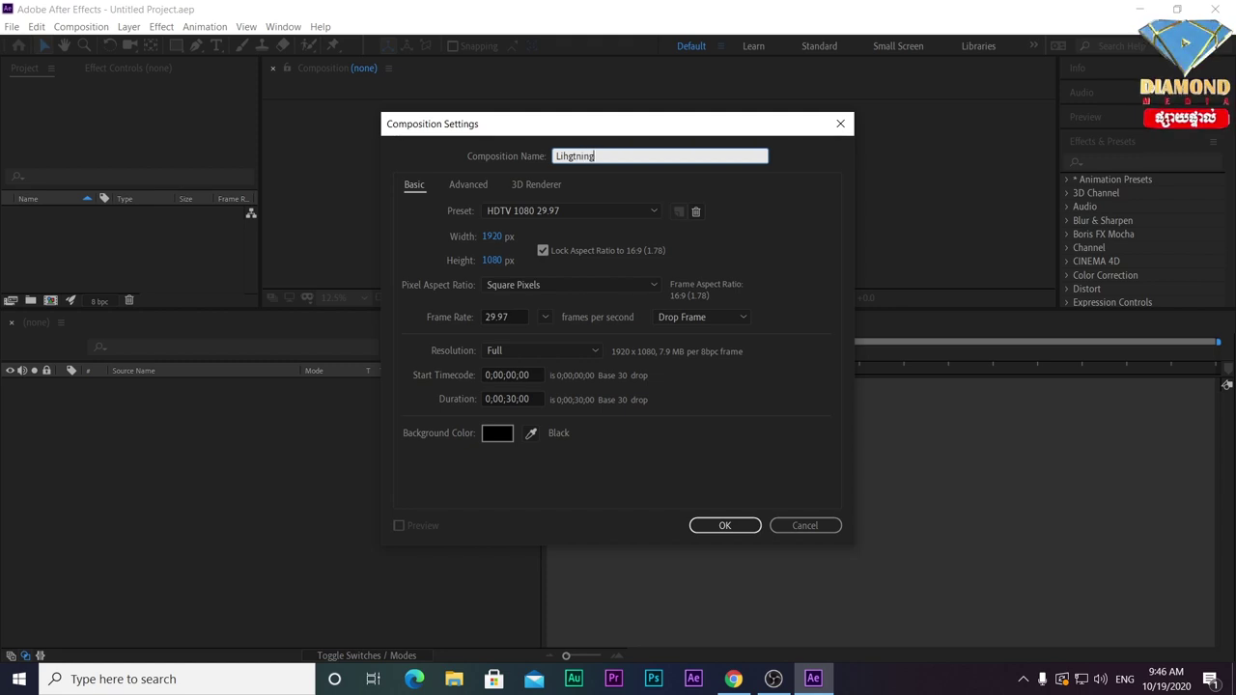
{"action": "left_click", "coordinate": [739, 525]}
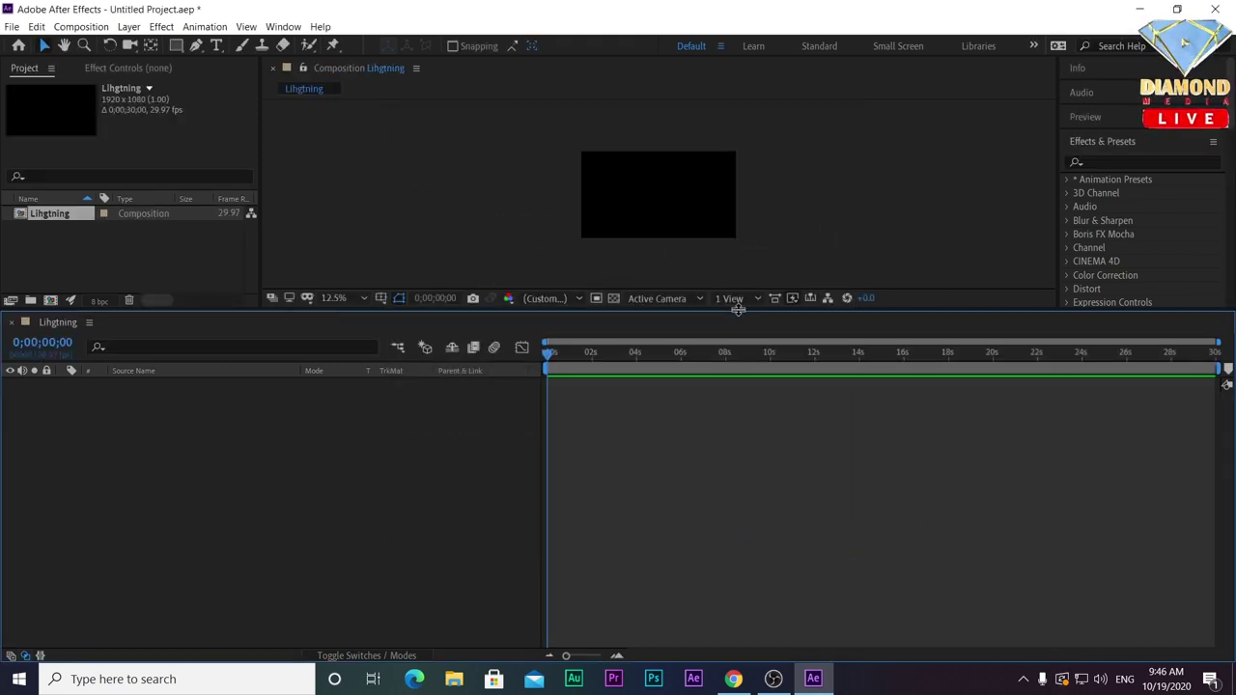
Enlarge the Composition viewer by dragging panel dividers and set magnification to Fit.
{"action": "mouse_move", "coordinate": [892, 314]}
{"action": "left_mouse_down"}
{"action": "mouse_move", "coordinate": [919, 493]}
{"action": "mouse_move", "coordinate": [911, 384]}
{"action": "left_mouse_up"}
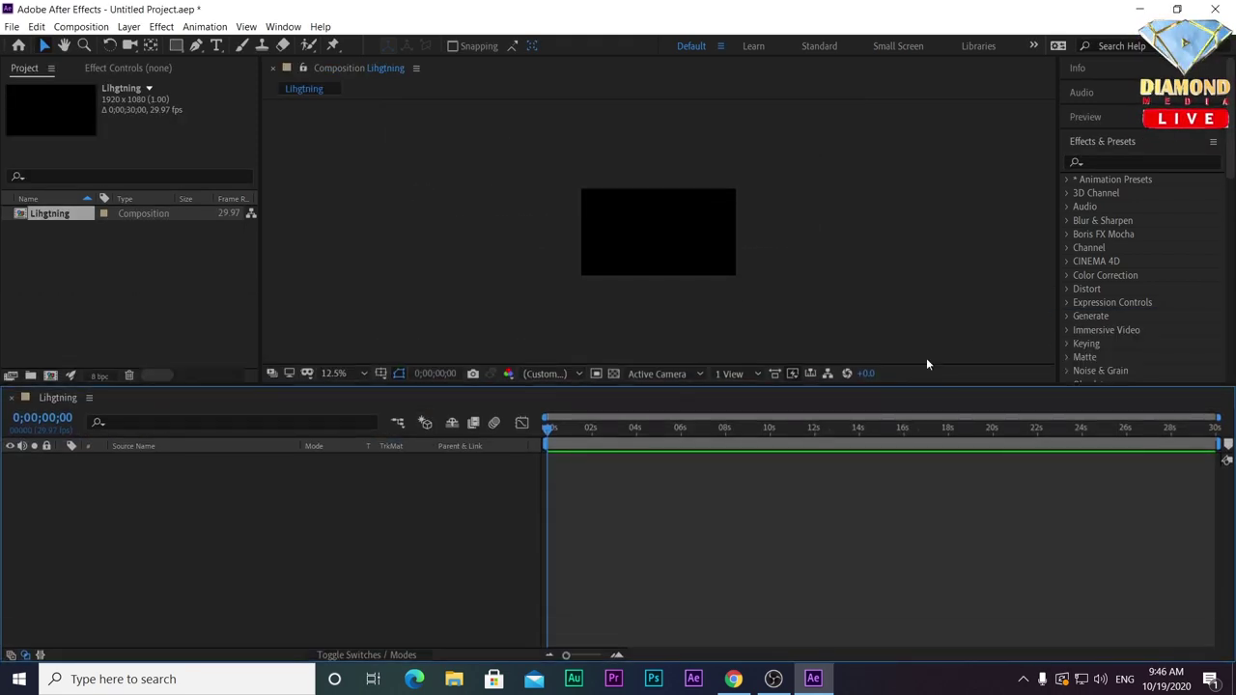
{"action": "mouse_move", "coordinate": [1057, 263]}
{"action": "left_mouse_down"}
{"action": "mouse_move", "coordinate": [982, 261]}
{"action": "mouse_move", "coordinate": [1002, 258]}
{"action": "left_mouse_up"}
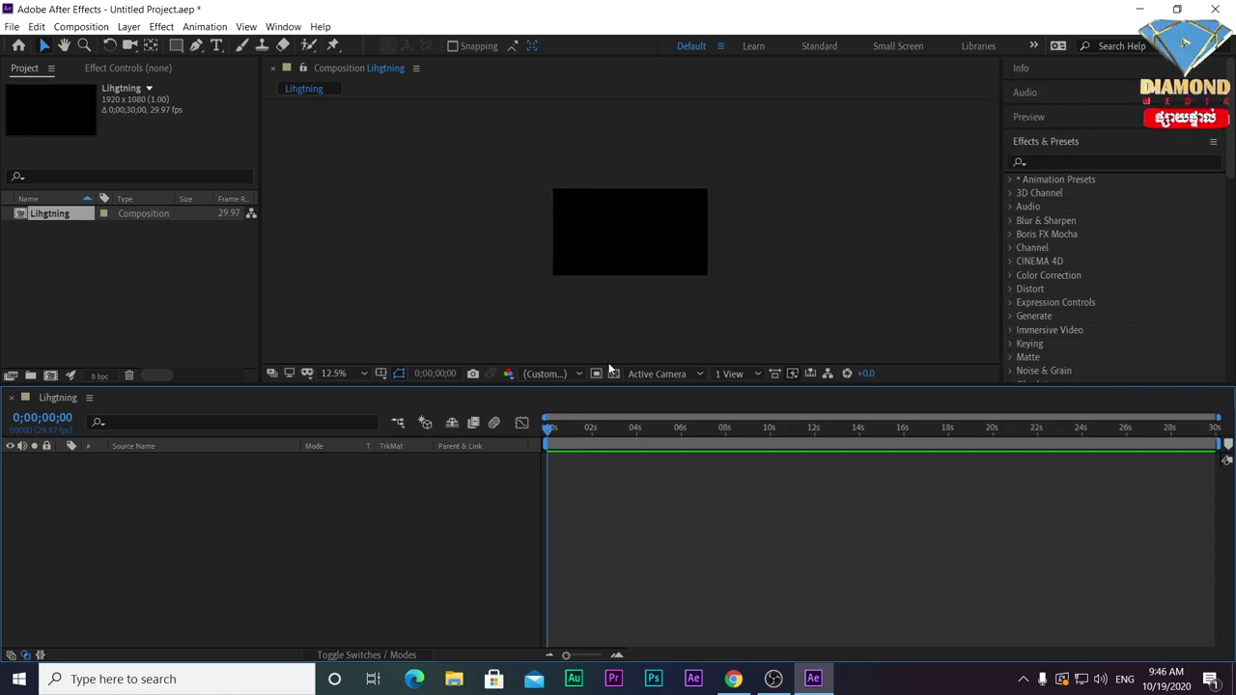
{"action": "left_click", "coordinate": [362, 372]}
{"action": "left_click", "coordinate": [343, 89]}
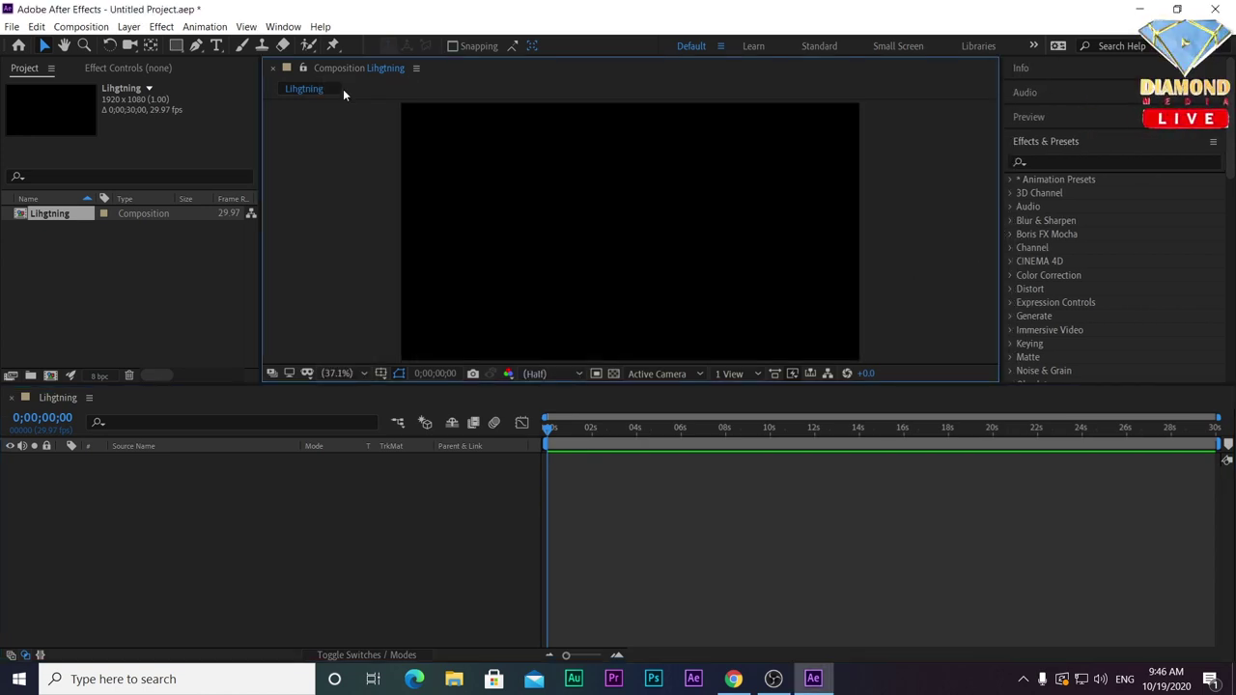
{"action": "left_click", "coordinate": [355, 373]}
{"action": "left_click", "coordinate": [520, 359]}
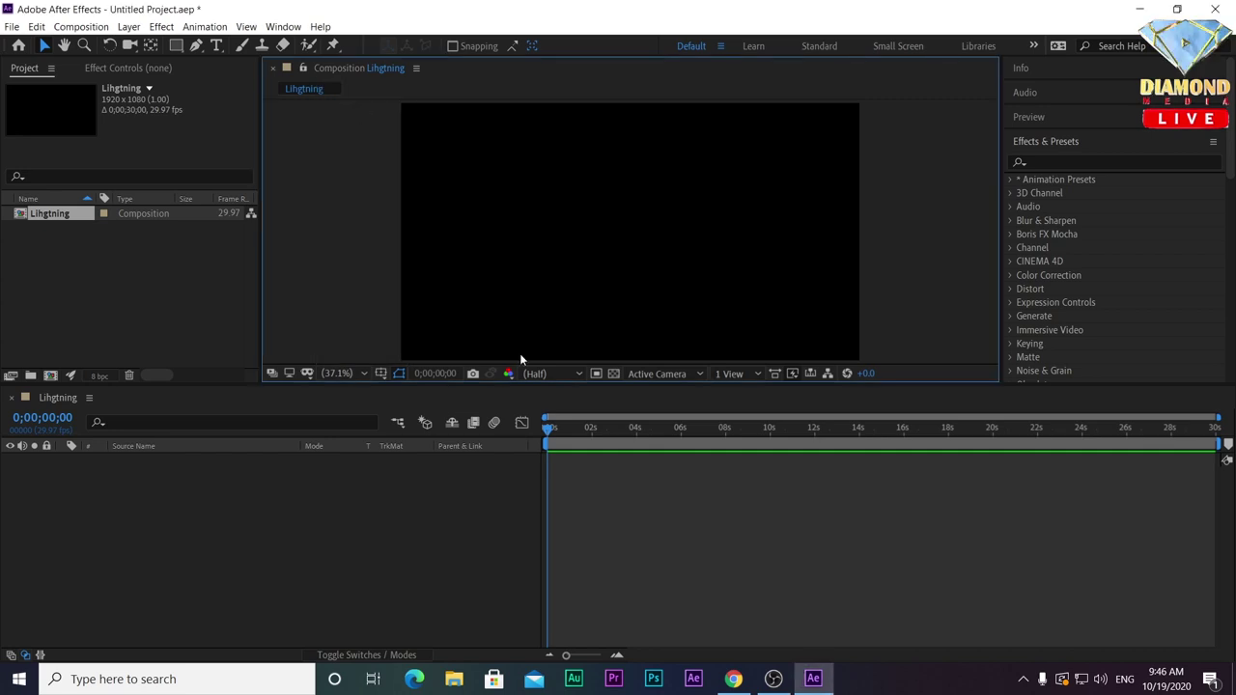
{"action": "mouse_move", "coordinate": [609, 386]}
{"action": "left_mouse_down"}
{"action": "mouse_move", "coordinate": [634, 433]}
{"action": "mouse_move", "coordinate": [643, 417]}
{"action": "left_mouse_up"}
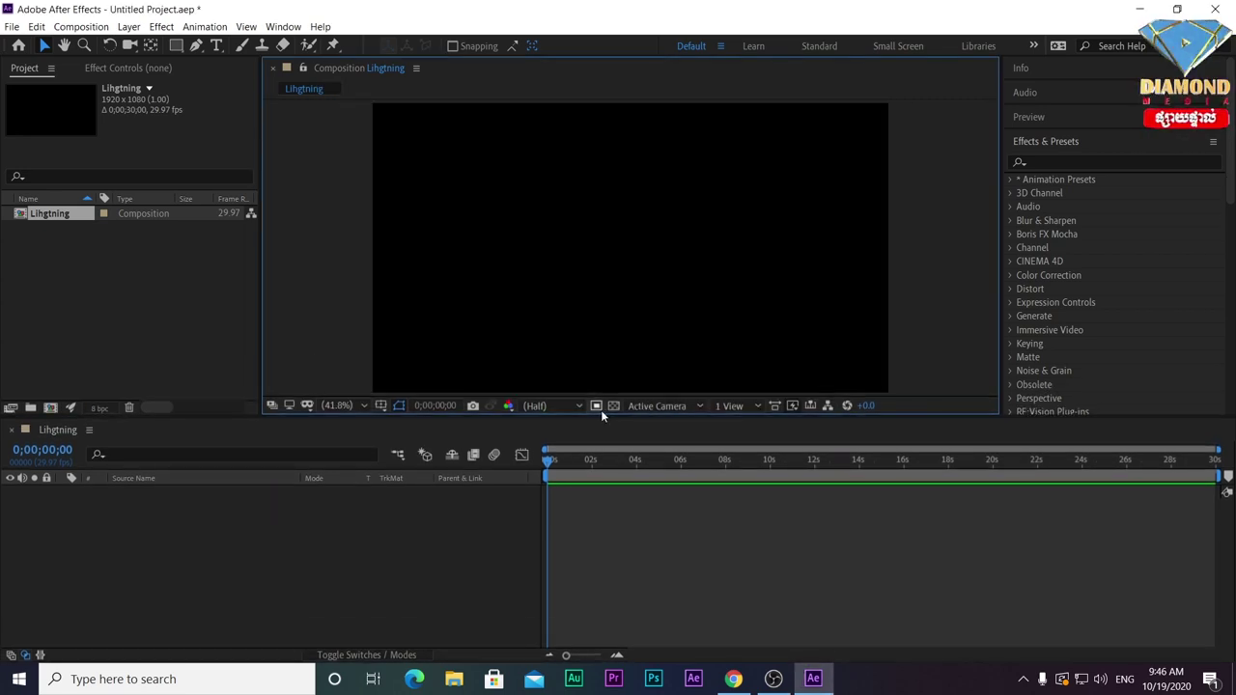
Widen the Project panel to show in/out points and bring up the Import File dialog.
{"action": "left_click", "coordinate": [23, 69]}
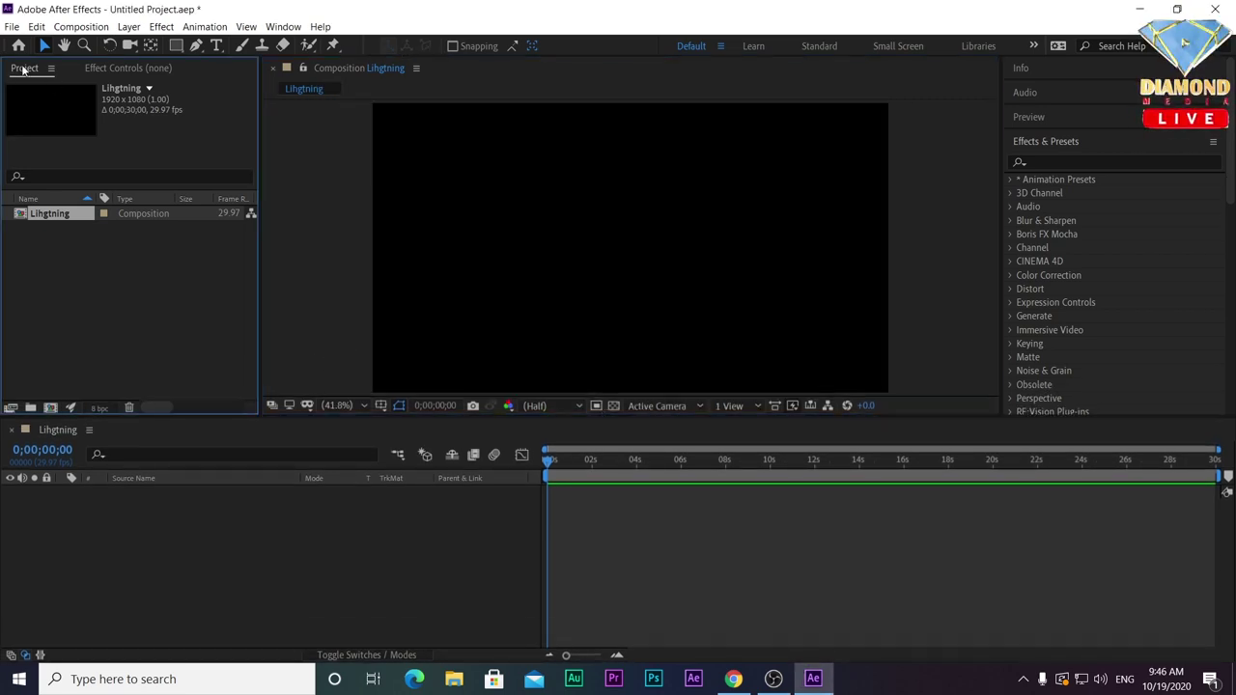
{"action": "left_click_drag", "start_coordinate": [259, 262], "coordinate": [405, 288]}
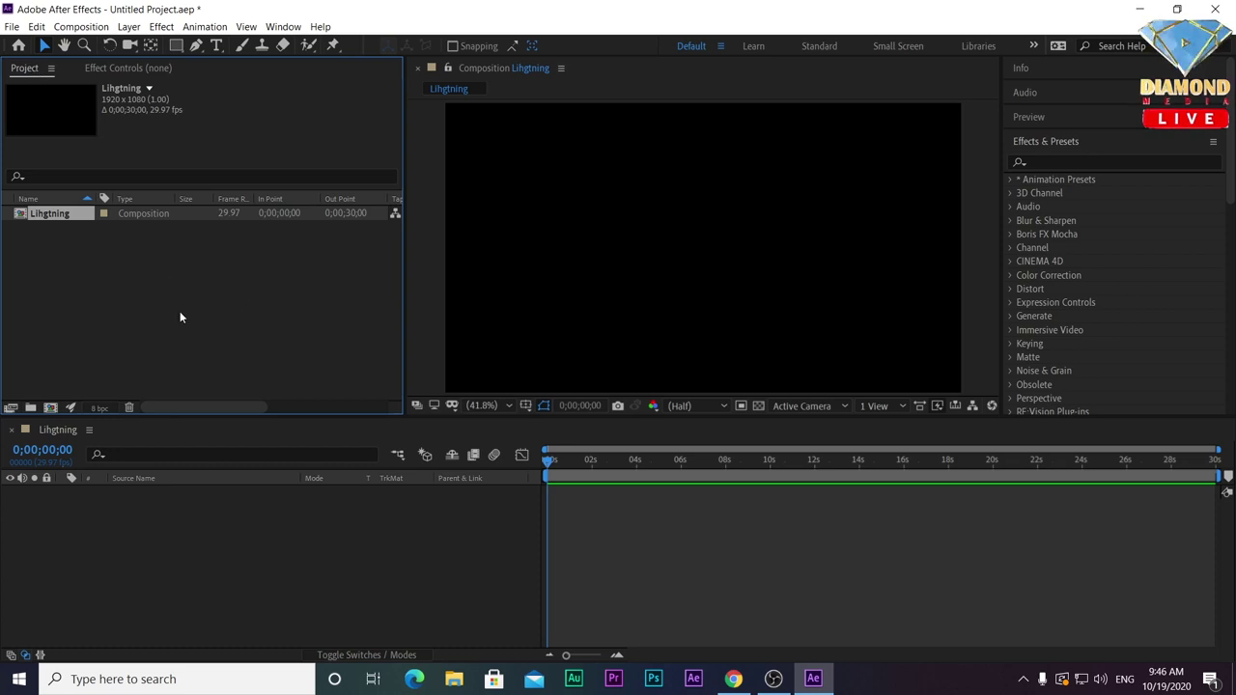
{"action": "double_click", "coordinate": [138, 285]}
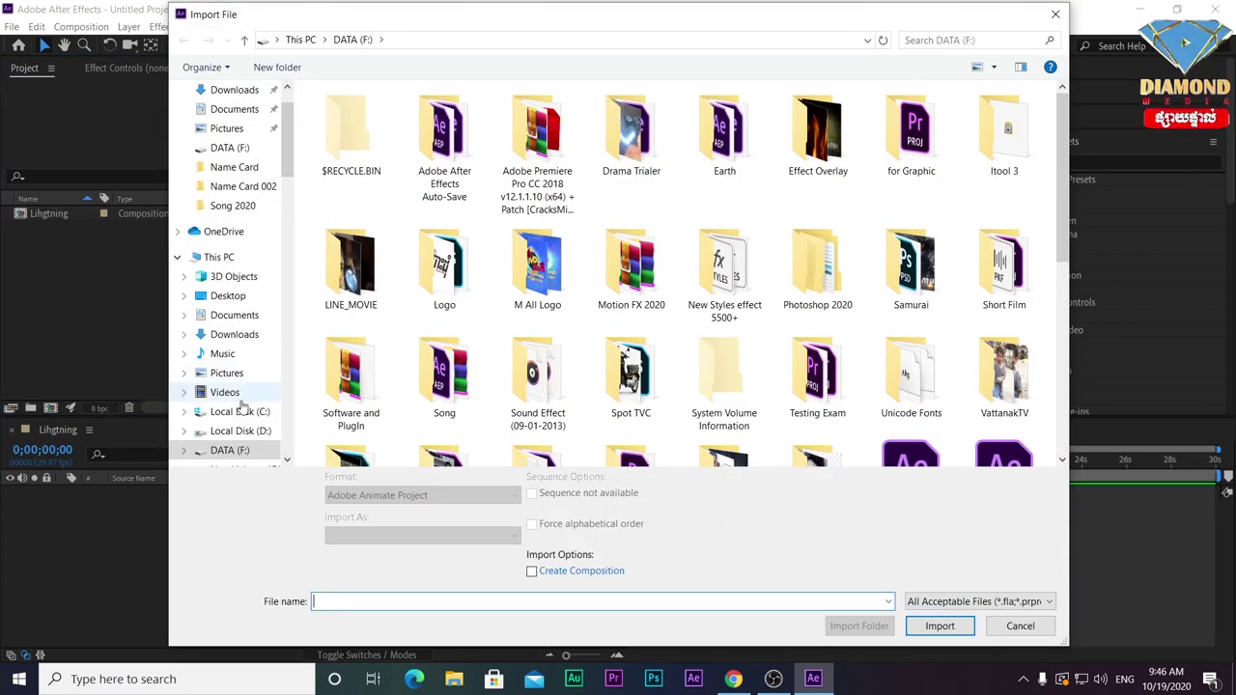
Import the Tsunami rainstorm timelapse mp4 from D:\Jiang Ziya.
{"action": "left_click", "coordinate": [240, 430]}
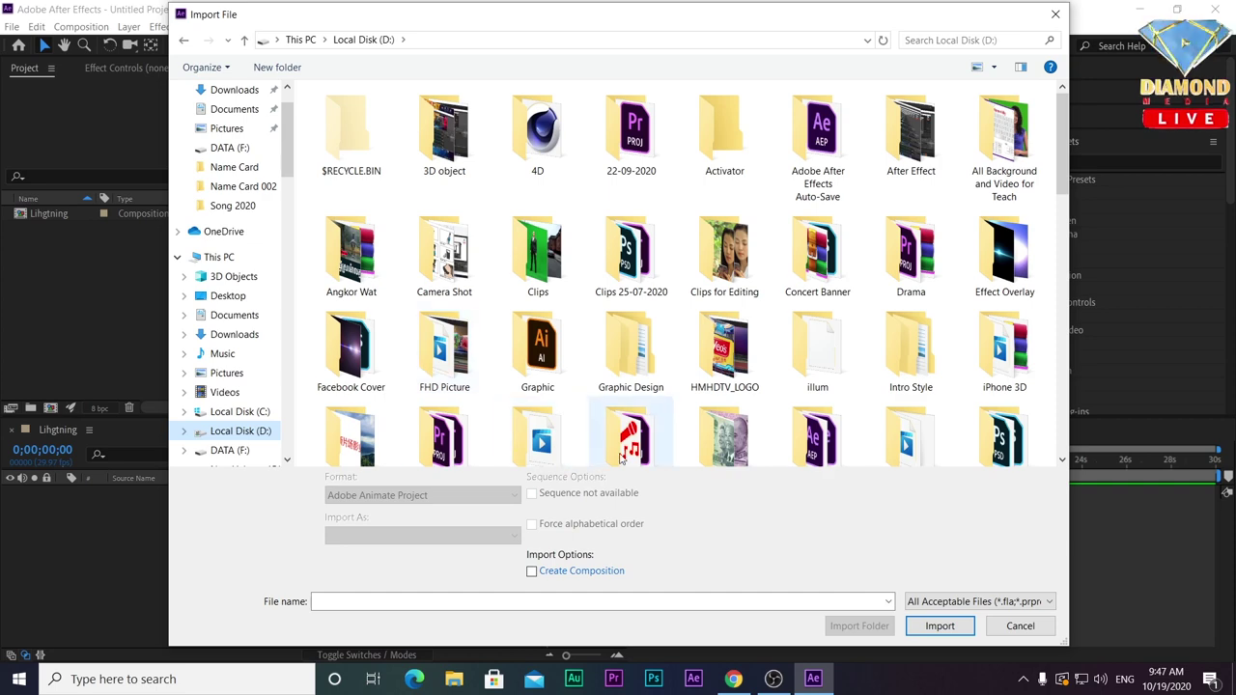
{"action": "scroll", "coordinate": [665, 340], "scroll_direction": "down", "scroll_amount": 2}
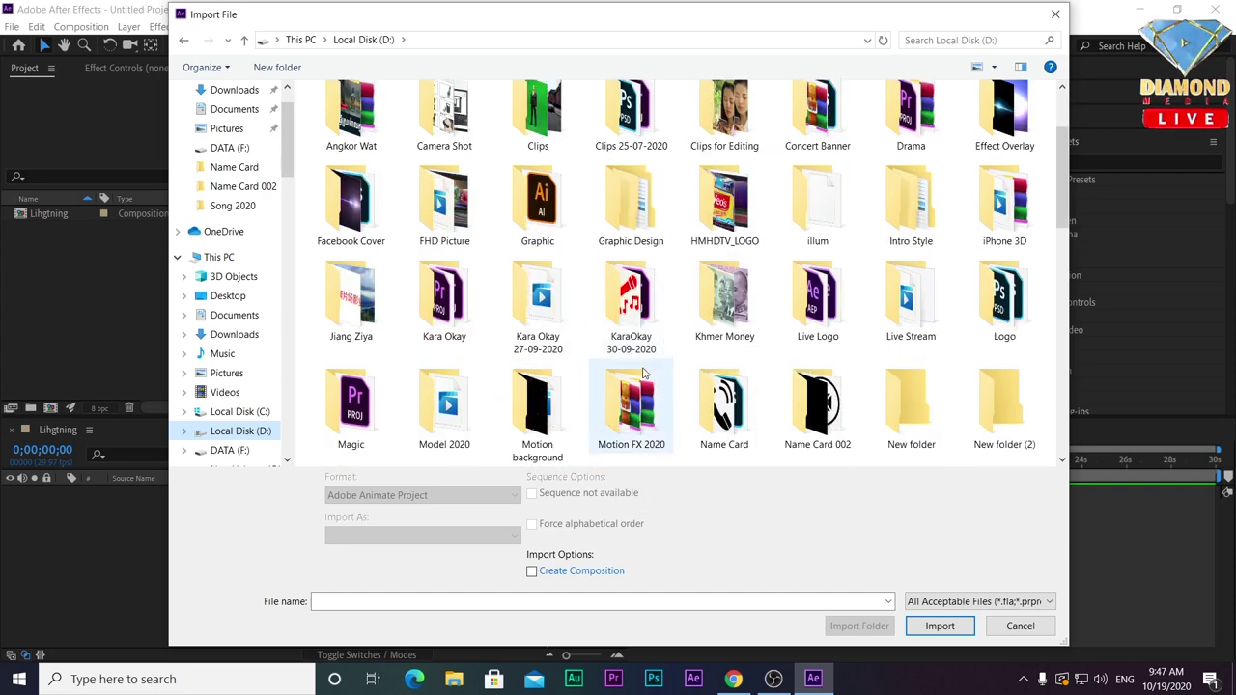
{"action": "double_click", "coordinate": [360, 313]}
{"action": "left_click", "coordinate": [446, 145]}
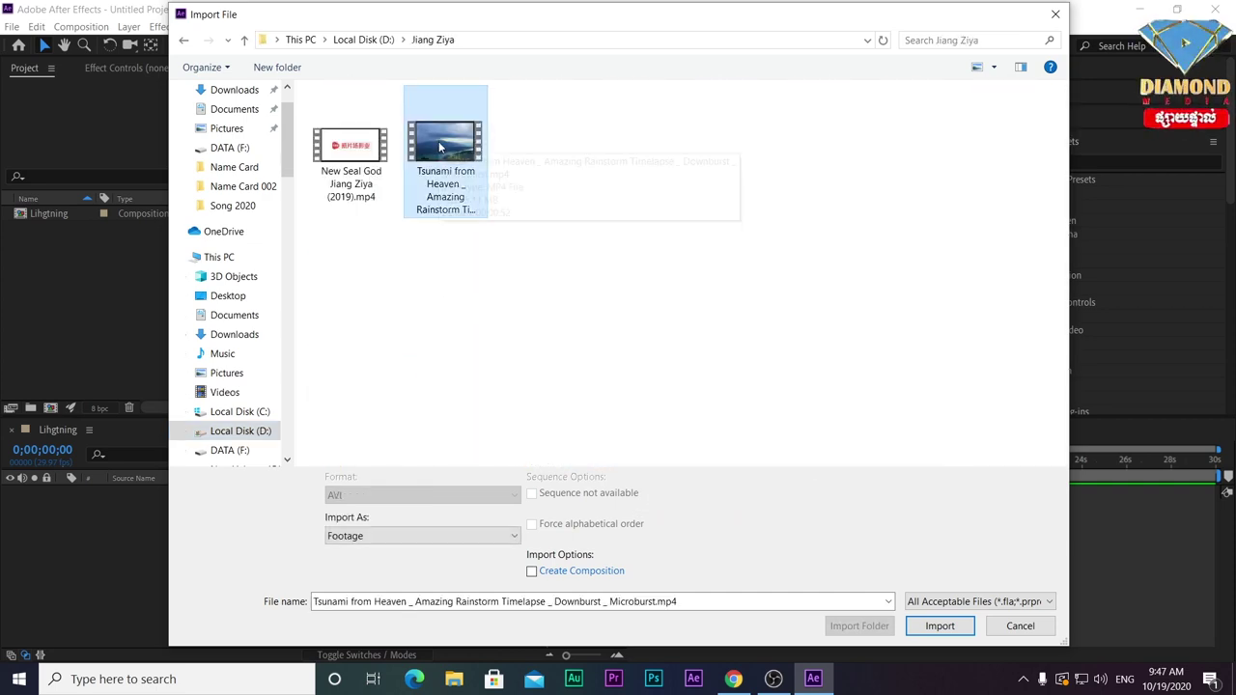
{"action": "double_click", "coordinate": [438, 141]}
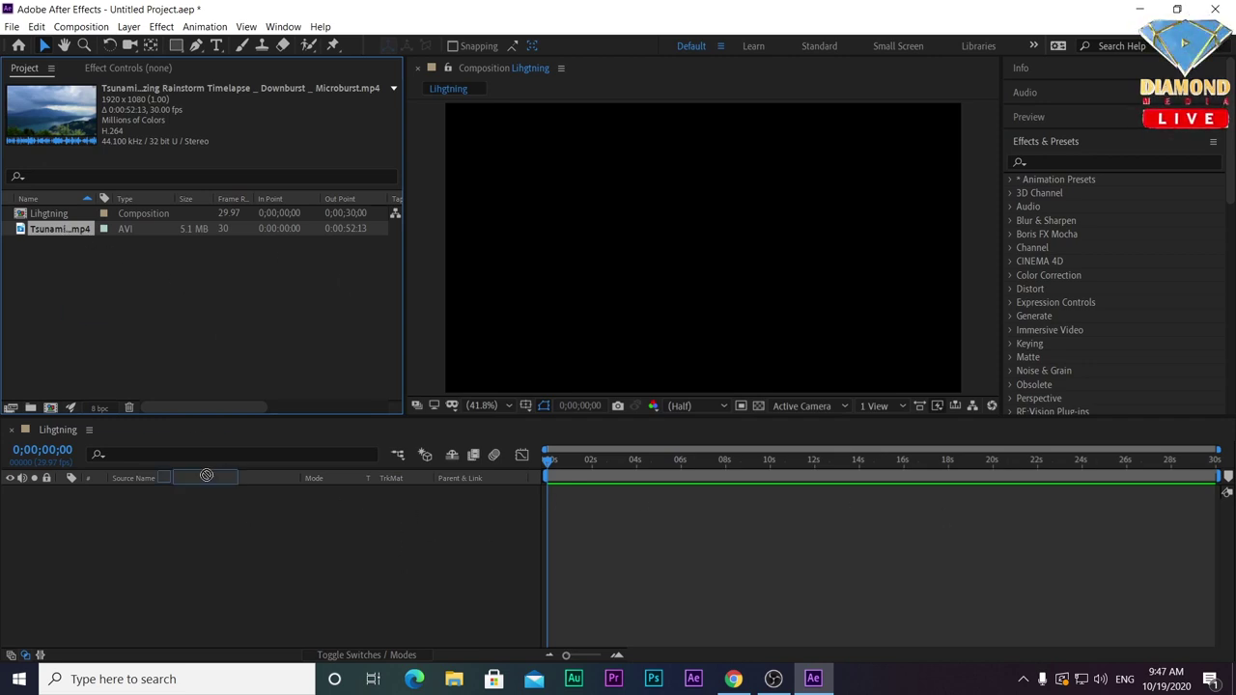
Add the rainstorm clip to the Lihgtning composition as layer 1 and scrub through it.
{"action": "left_click_drag", "start_coordinate": [192, 441], "coordinate": [241, 548]}
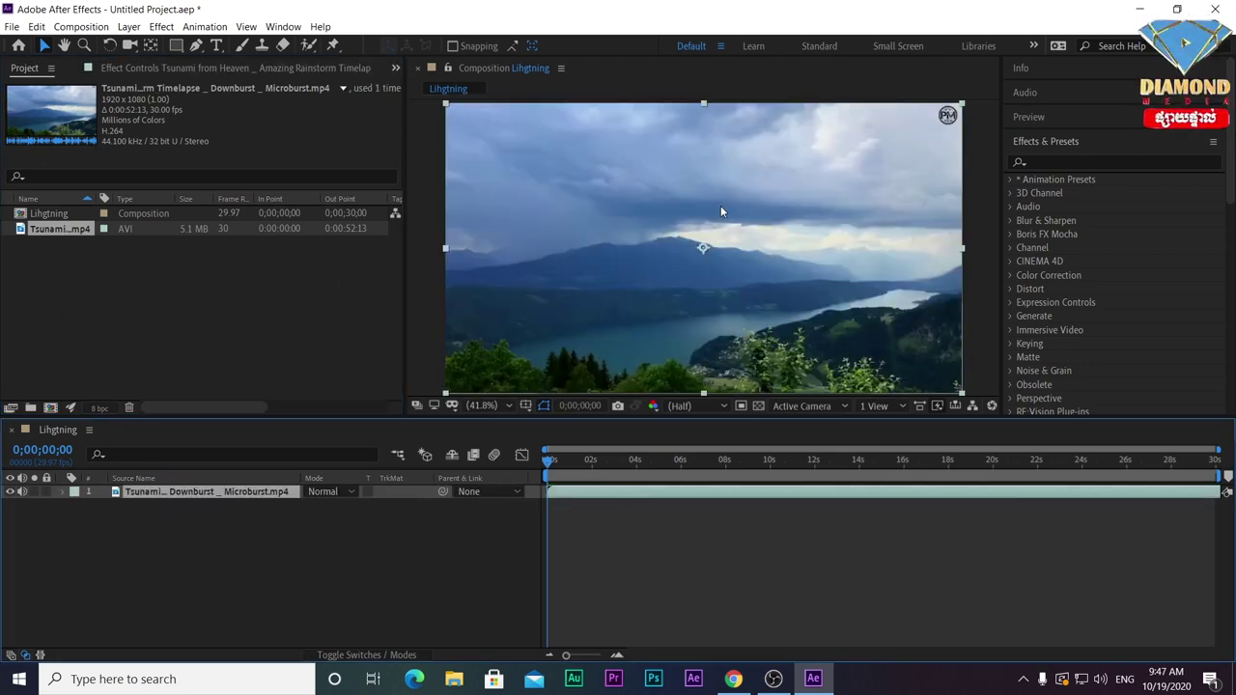
{"action": "mouse_move", "coordinate": [616, 467]}
{"action": "left_mouse_down"}
{"action": "mouse_move", "coordinate": [718, 478]}
{"action": "mouse_move", "coordinate": [559, 496]}
{"action": "left_mouse_up"}
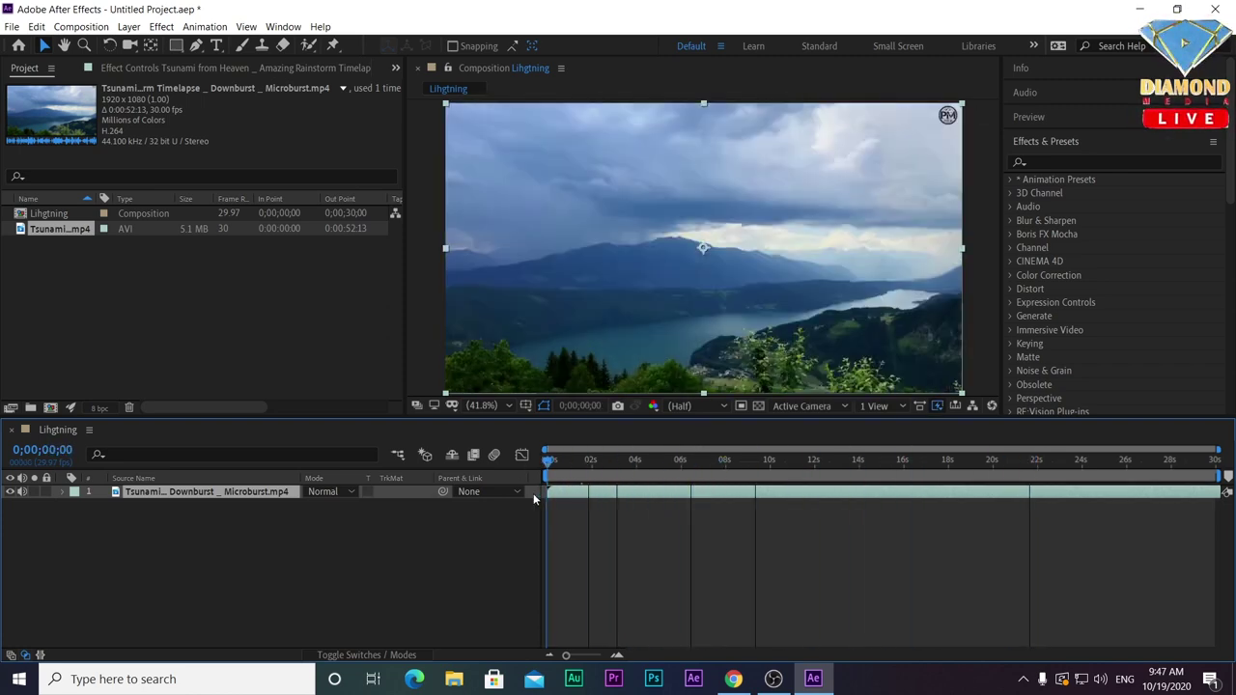
{"action": "left_click_drag", "start_coordinate": [805, 418], "coordinate": [805, 456]}
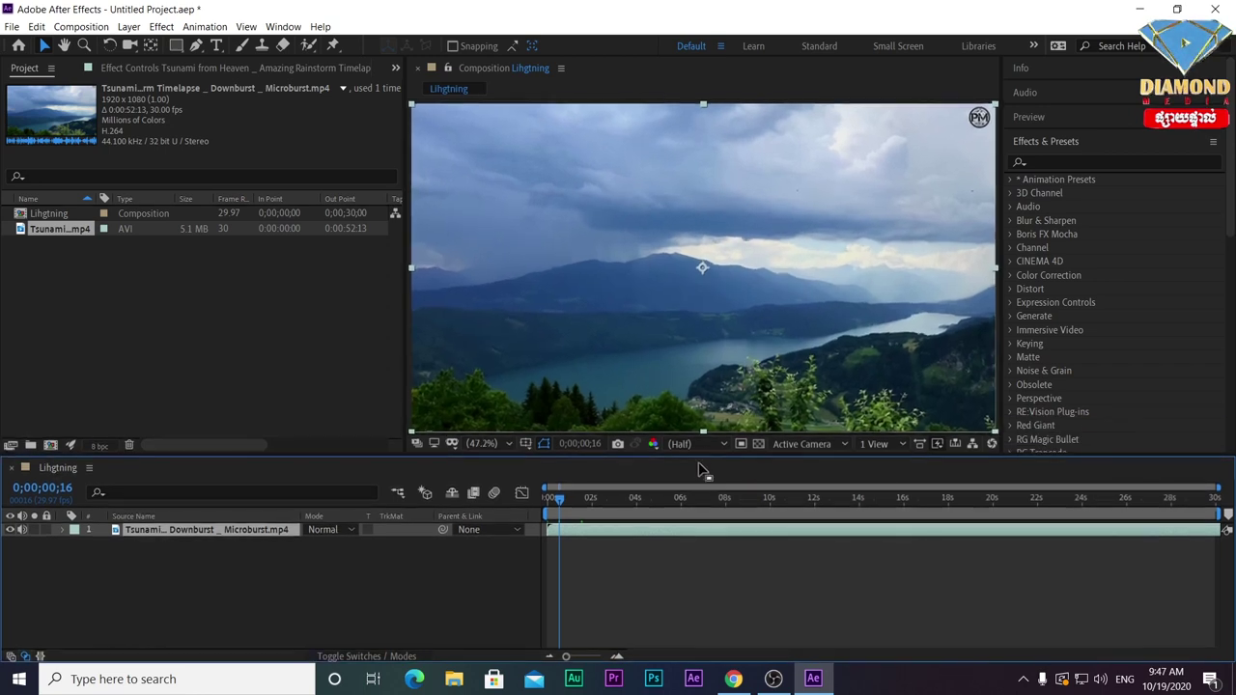
Switch preview resolution from Full to Half and play the rainstorm clip back to frame one.
{"action": "left_click", "coordinate": [681, 443]}
{"action": "left_click", "coordinate": [697, 479]}
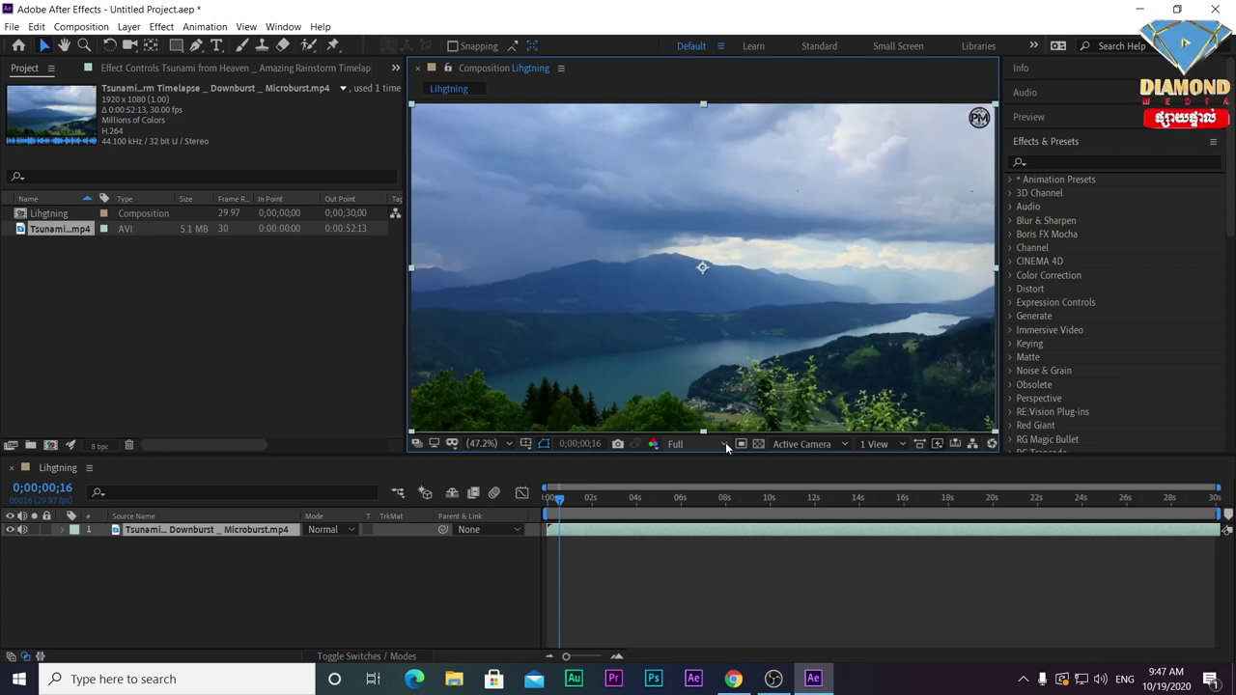
{"action": "left_click", "coordinate": [725, 442]}
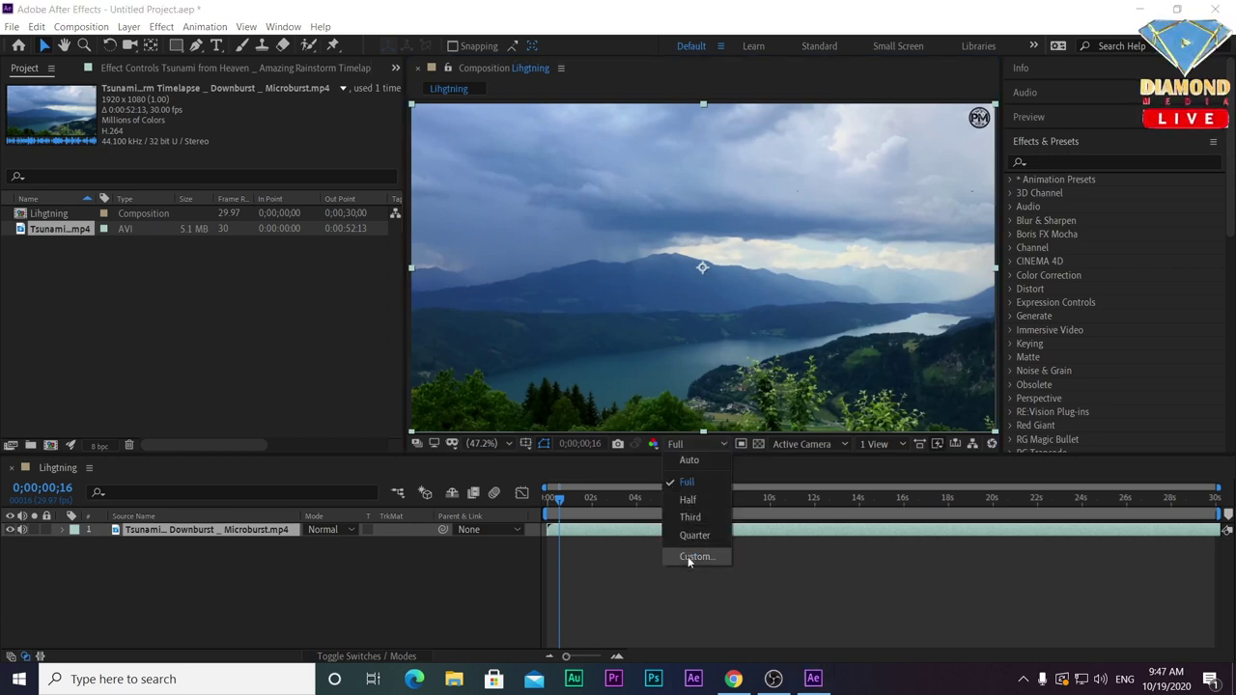
{"action": "left_click", "coordinate": [686, 501]}
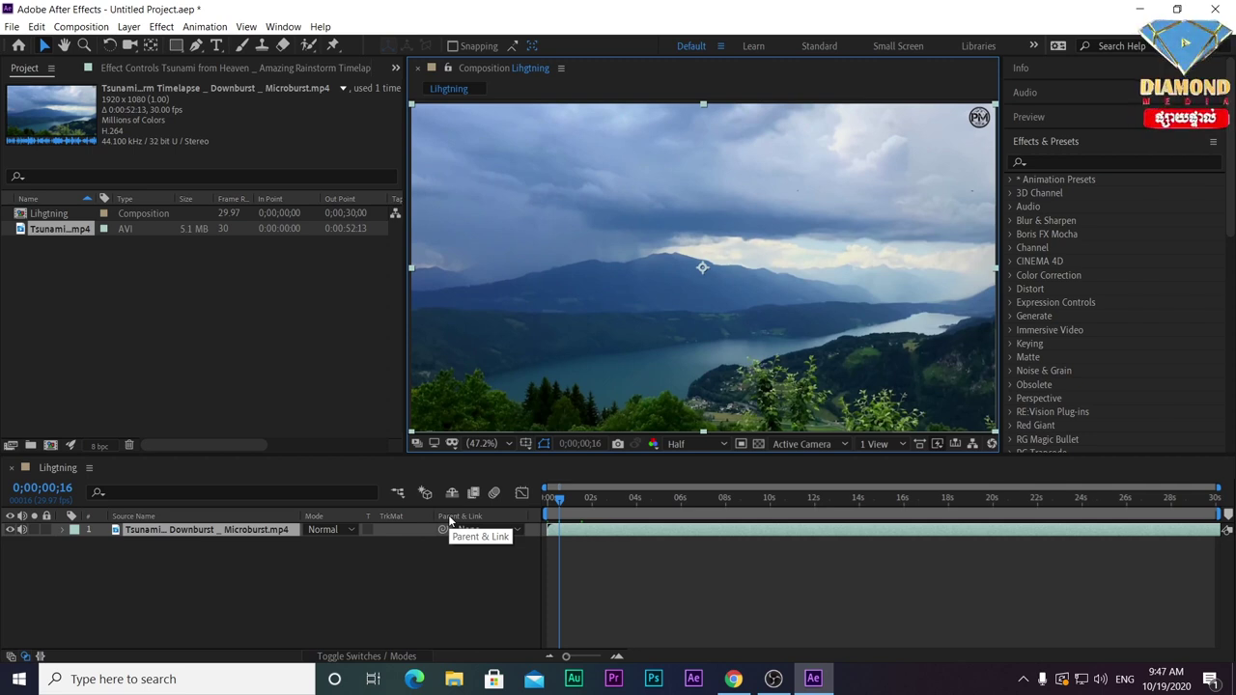
{"action": "key", "text": "space"}
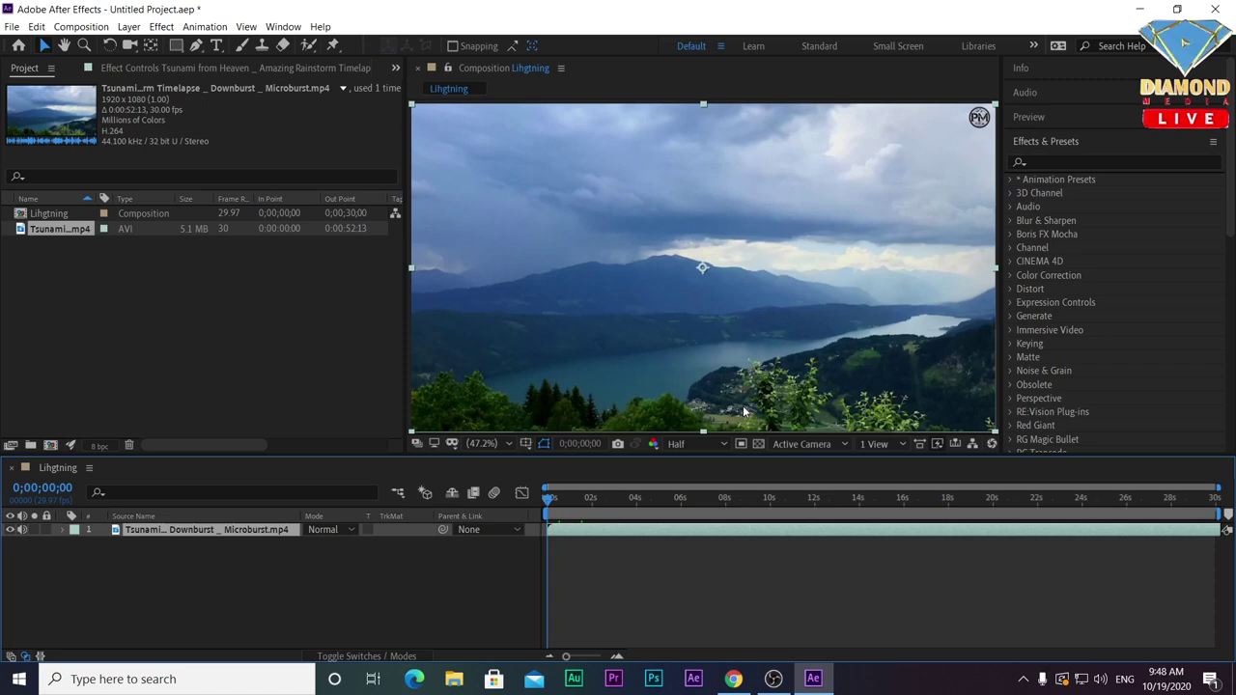
{"action": "left_click", "coordinate": [128, 26]}
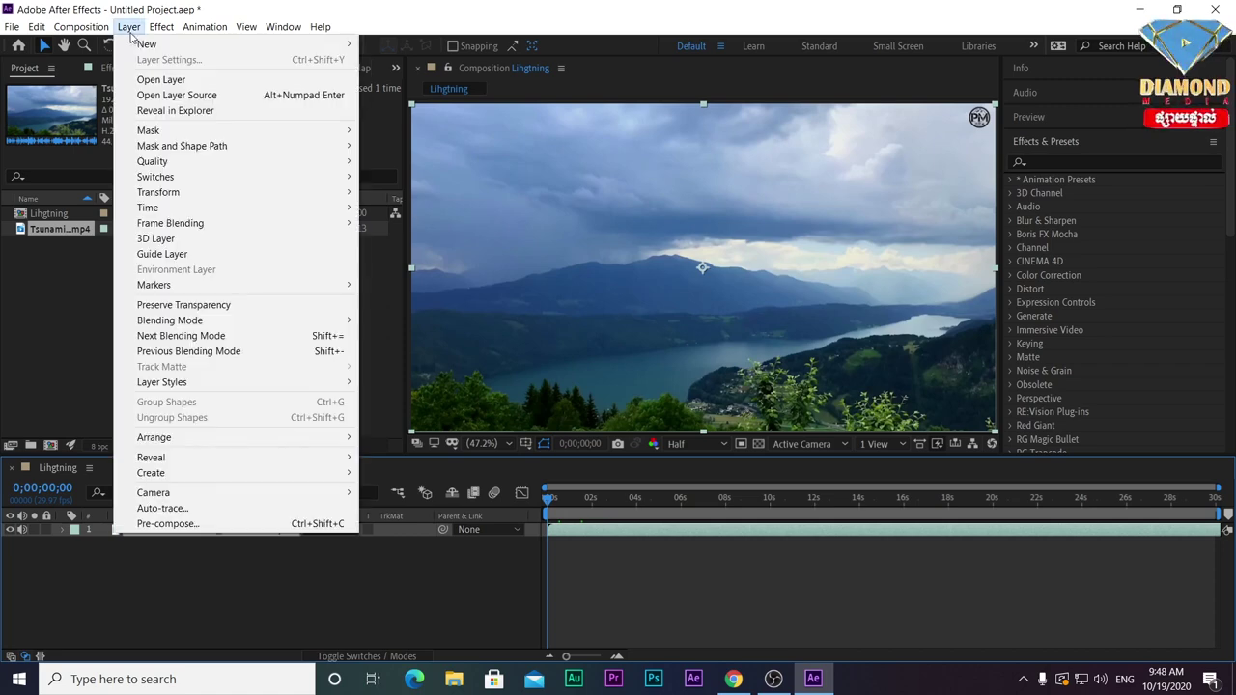
Add a 1920×1080 solid named 'Lightning' via Layer > New > Solid.
{"action": "mouse_move", "coordinate": [147, 44]}
{"action": "left_click", "coordinate": [406, 61]}
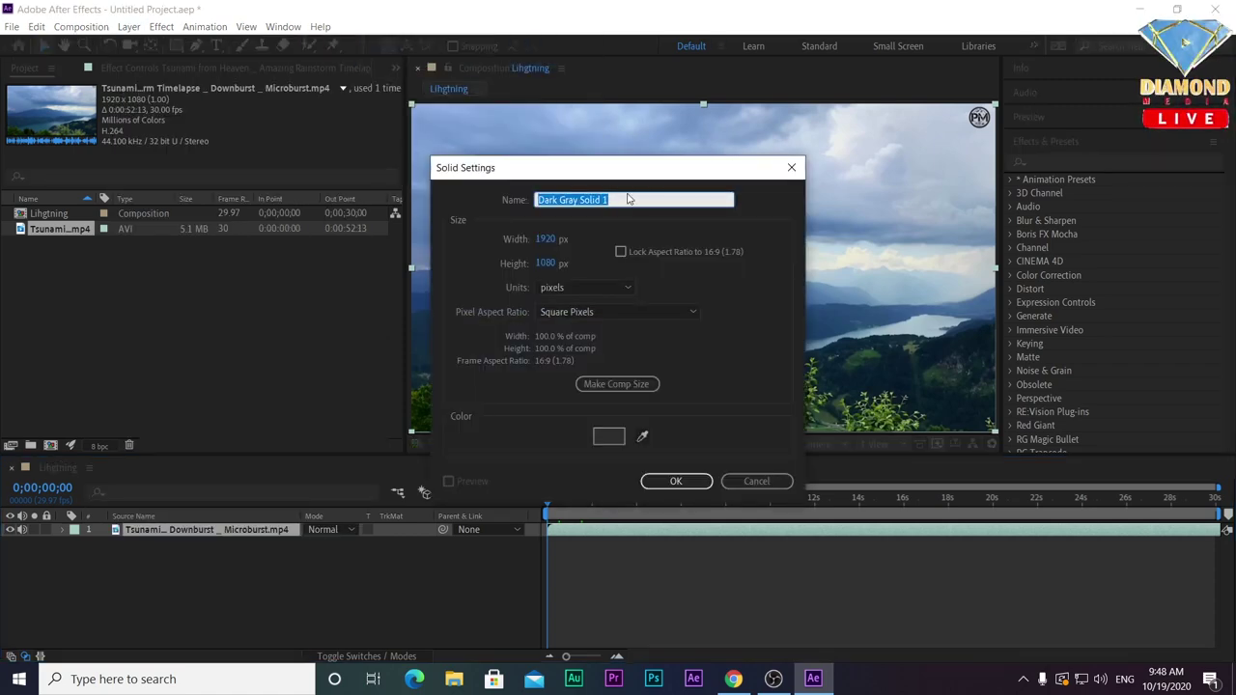
{"action": "type", "text": "Lightning"}
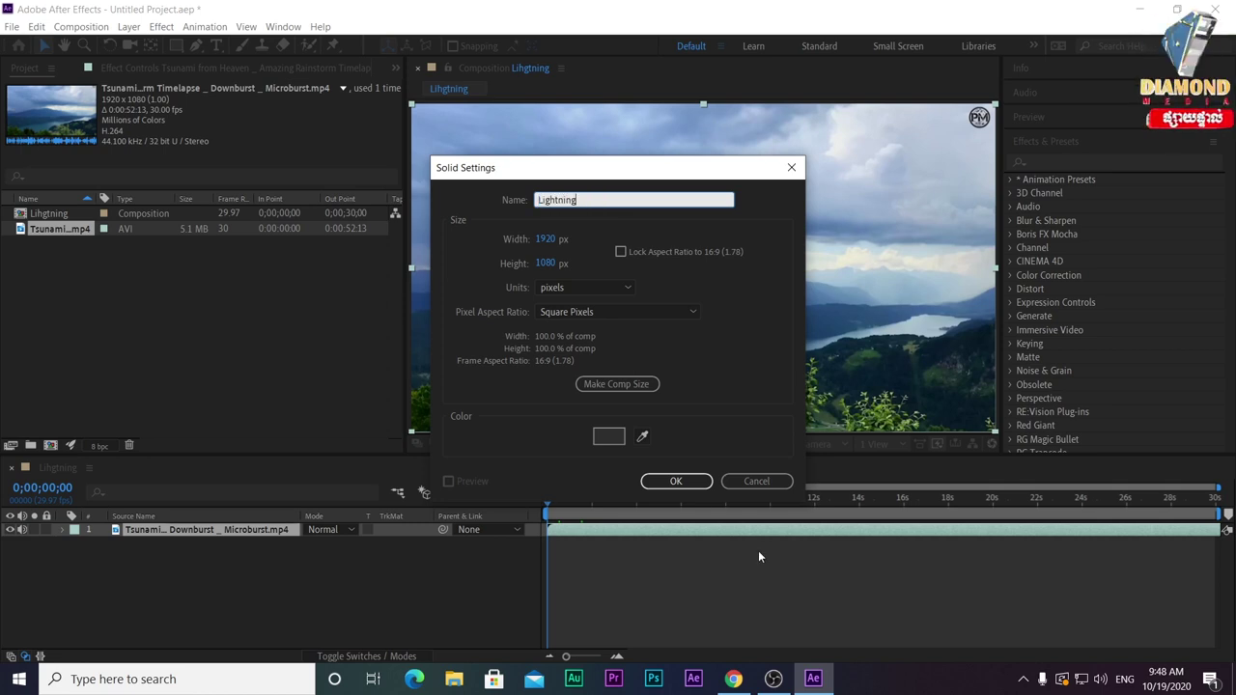
{"action": "left_click", "coordinate": [676, 481]}
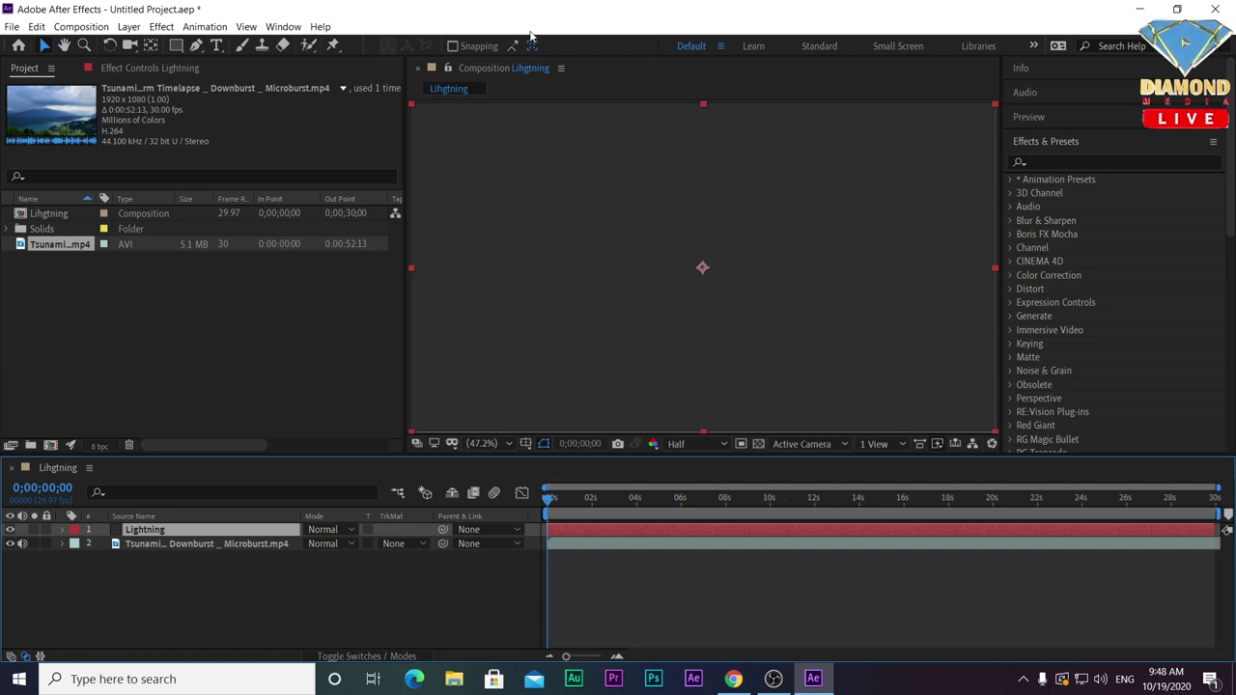
{"action": "left_click", "coordinate": [275, 26]}
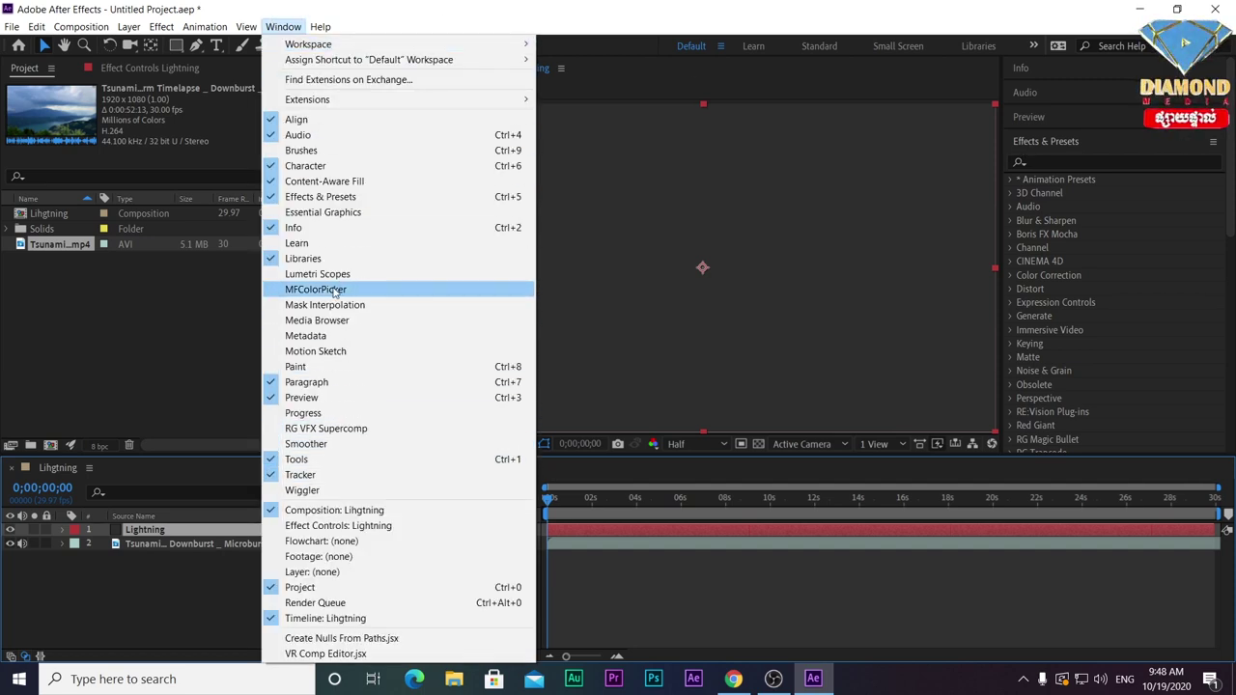
Restore the Effects & Presets panel from the Window menu.
{"action": "left_click", "coordinate": [324, 196]}
{"action": "left_click", "coordinate": [283, 26]}
{"action": "left_click", "coordinate": [329, 196]}
Search presets for 'Light' and apply Lightning - Vertical to the Lightning solid.
{"action": "left_click", "coordinate": [1043, 307]}
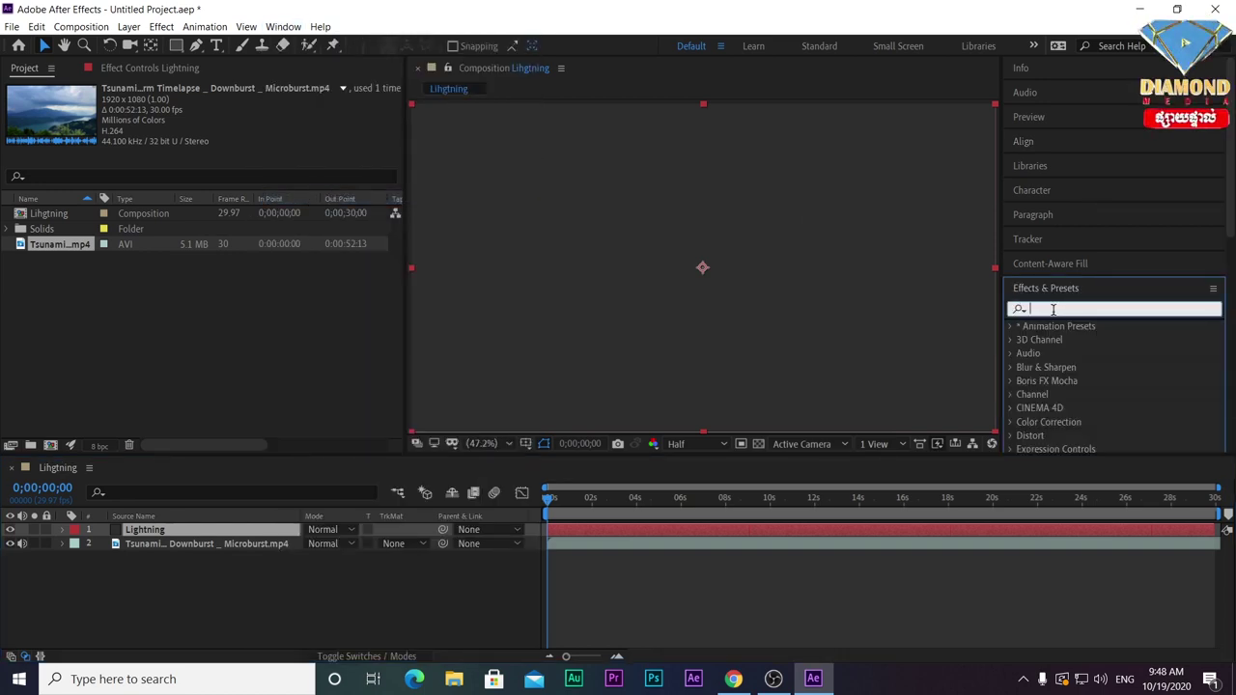
{"action": "type", "text": "Light"}
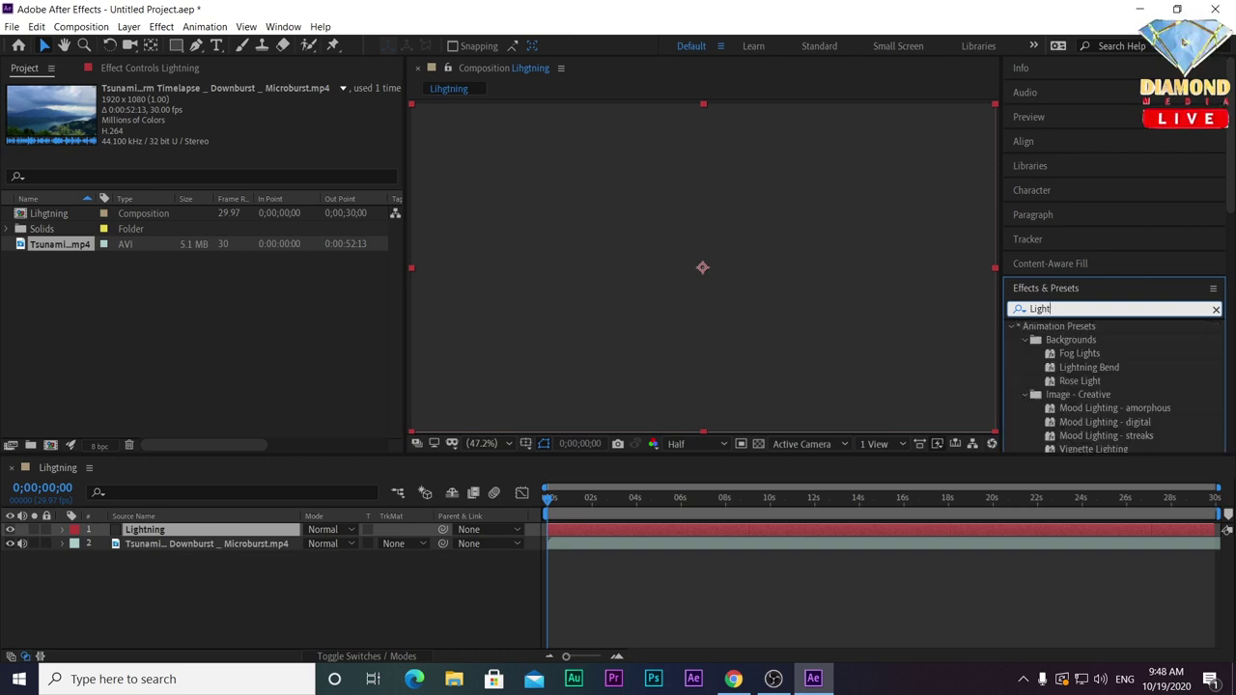
{"action": "scroll", "coordinate": [1126, 372], "scroll_direction": "down", "scroll_amount": 2}
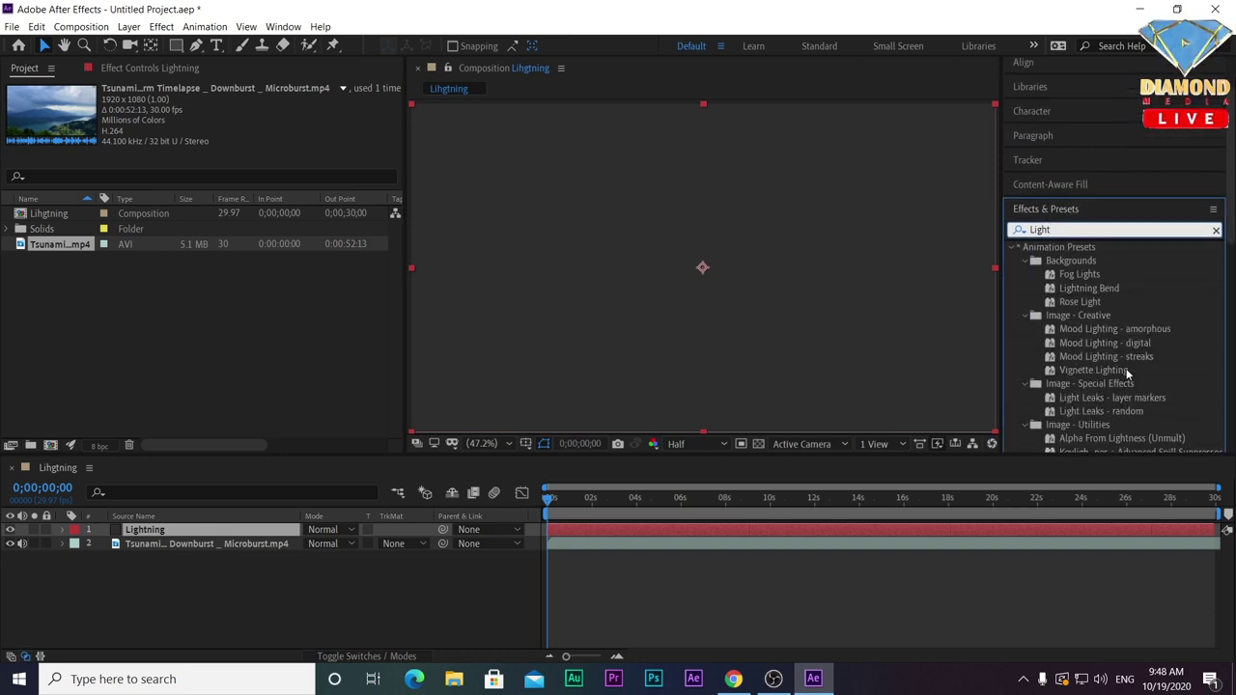
{"action": "scroll", "coordinate": [1118, 358], "scroll_direction": "down", "scroll_amount": 2}
{"action": "scroll", "coordinate": [1115, 356], "scroll_direction": "down", "scroll_amount": 1}
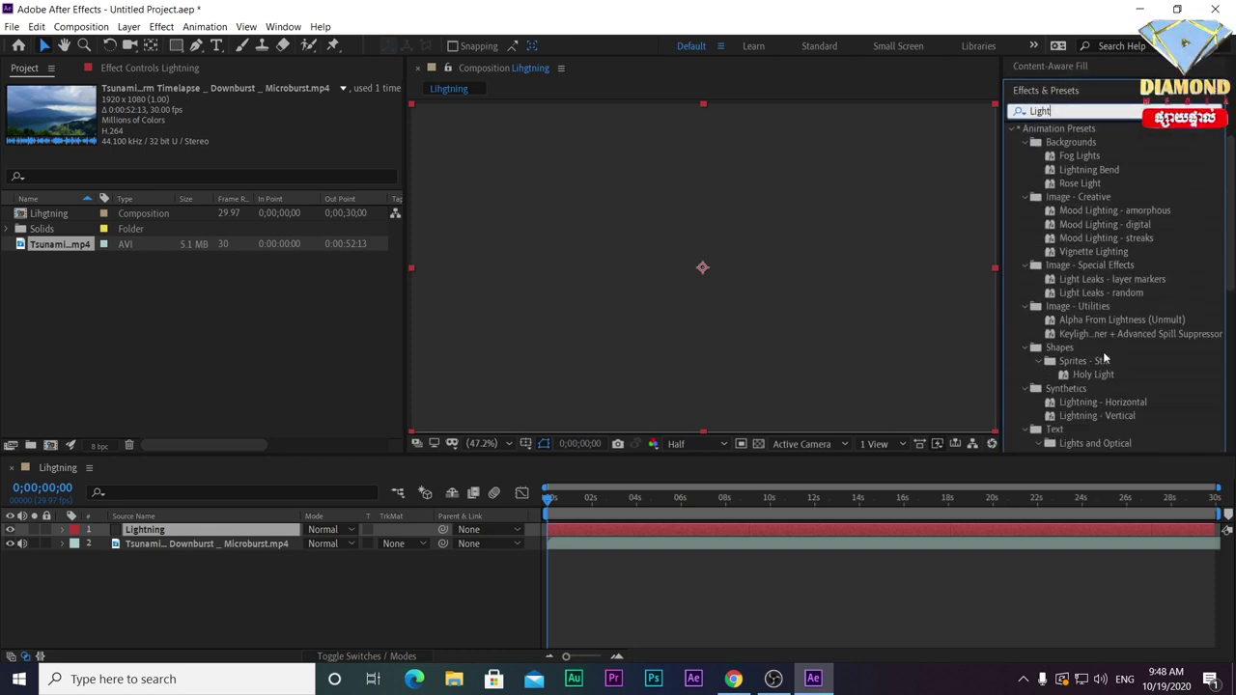
{"action": "left_click", "coordinate": [1092, 415]}
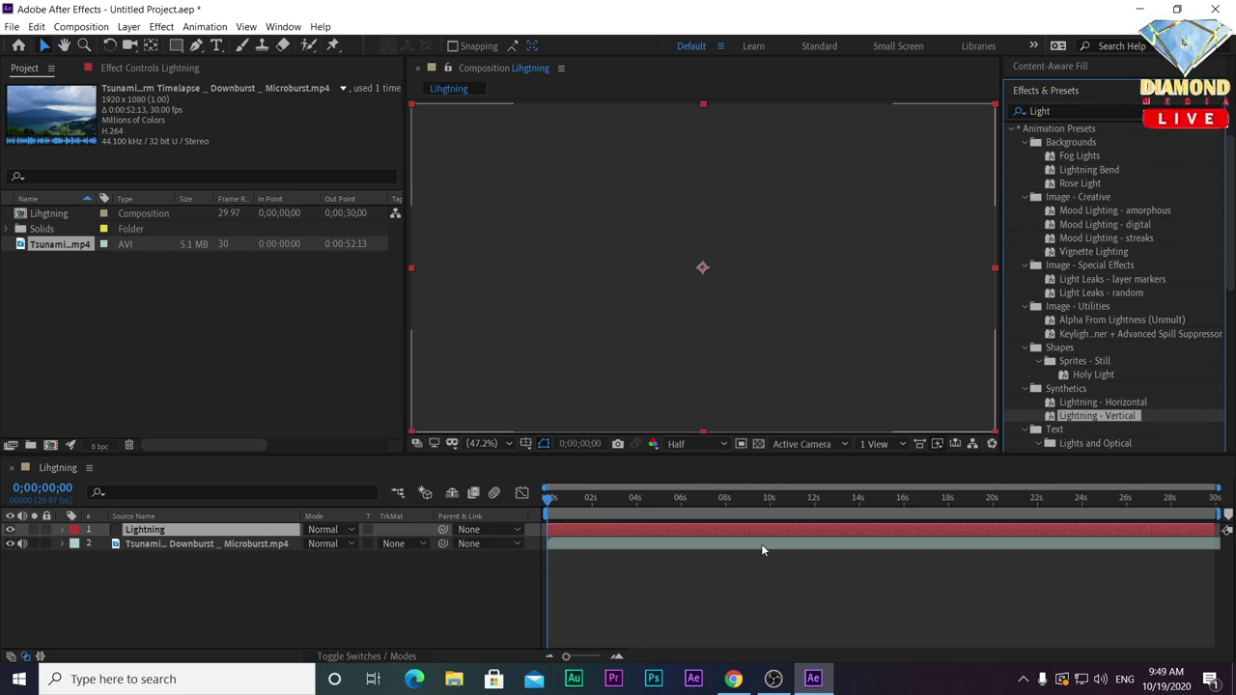
{"action": "left_click_drag", "start_coordinate": [1093, 415], "coordinate": [605, 529]}
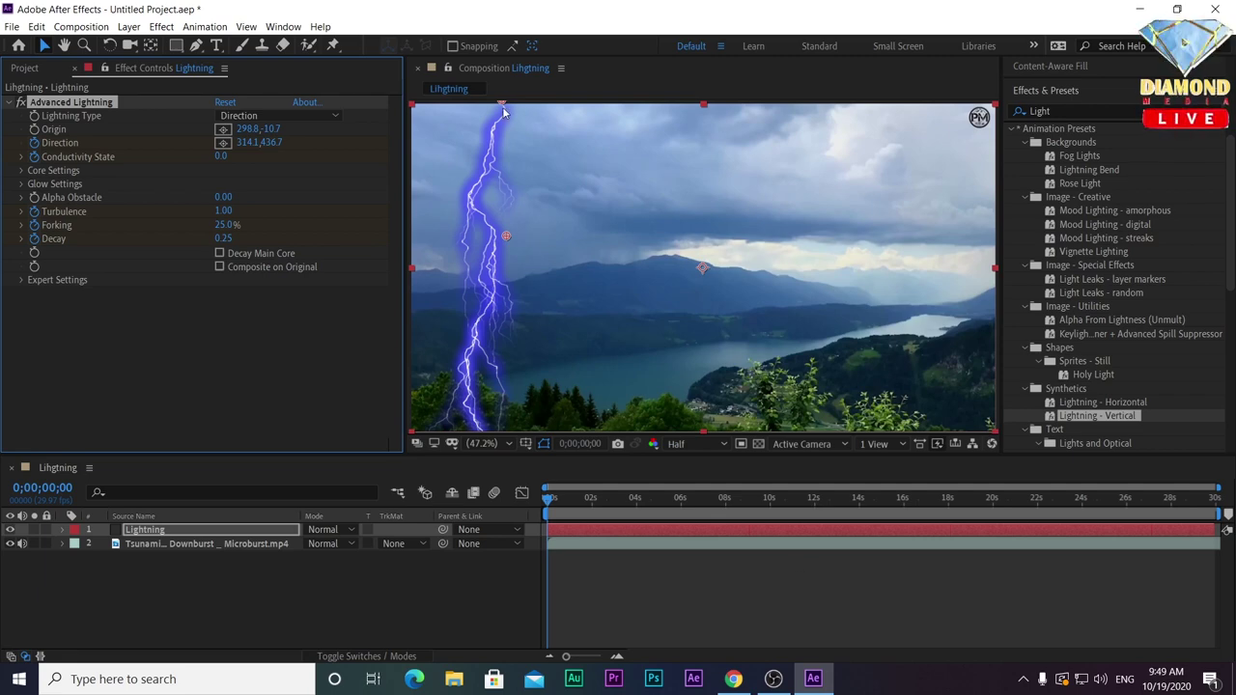
Angle the bolt from the top-left corner diagonally across the lake and preview it.
{"action": "left_click_drag", "start_coordinate": [492, 111], "coordinate": [416, 107]}
{"action": "mouse_move", "coordinate": [506, 236]}
{"action": "left_mouse_down"}
{"action": "mouse_move", "coordinate": [607, 219]}
{"action": "mouse_move", "coordinate": [643, 227]}
{"action": "left_mouse_up"}
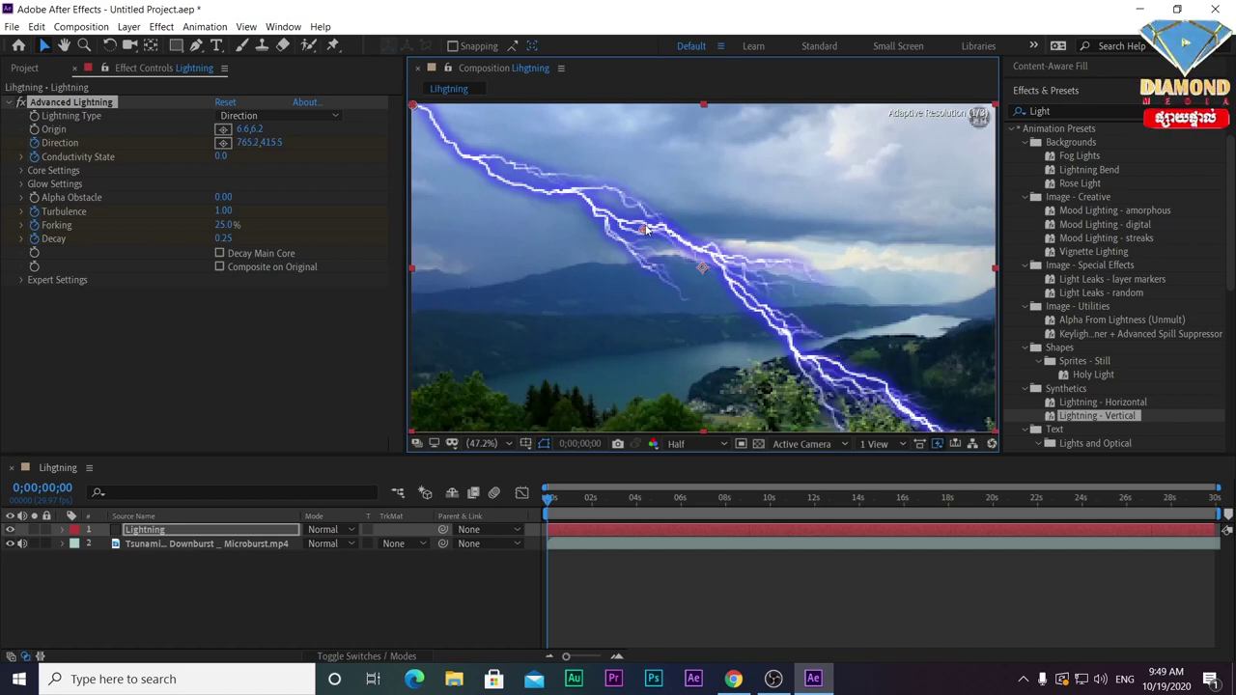
{"action": "key", "text": "space"}
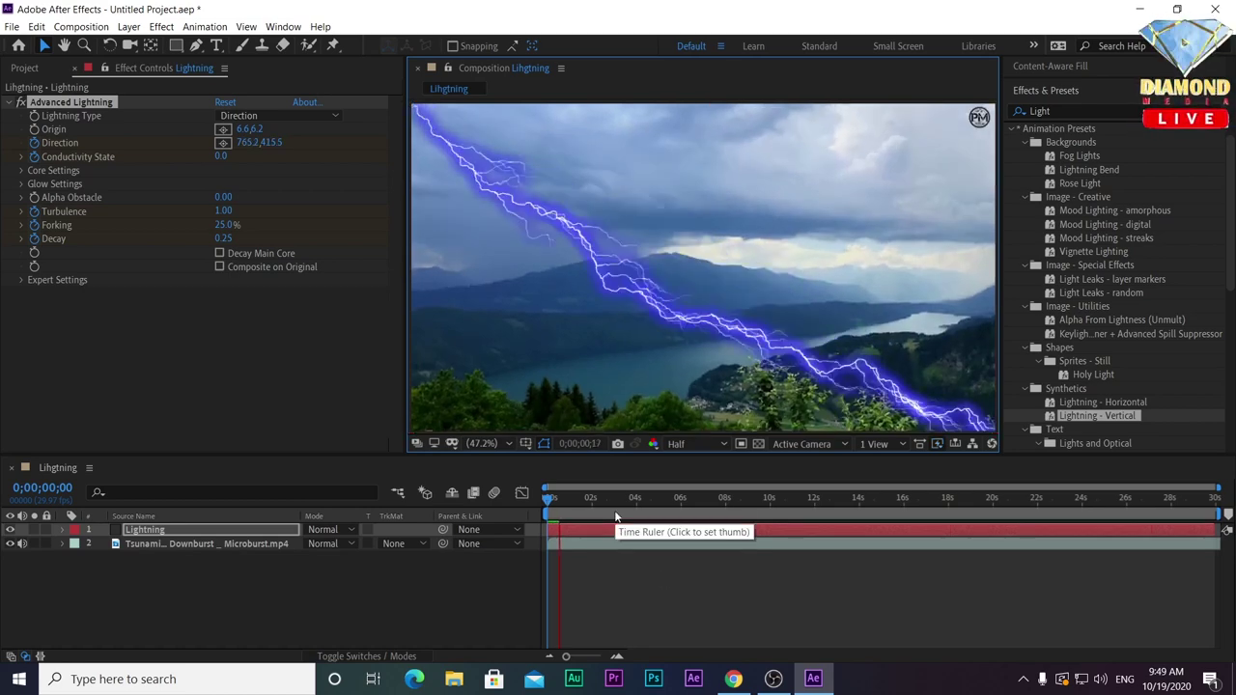
{"action": "left_click", "coordinate": [535, 519]}
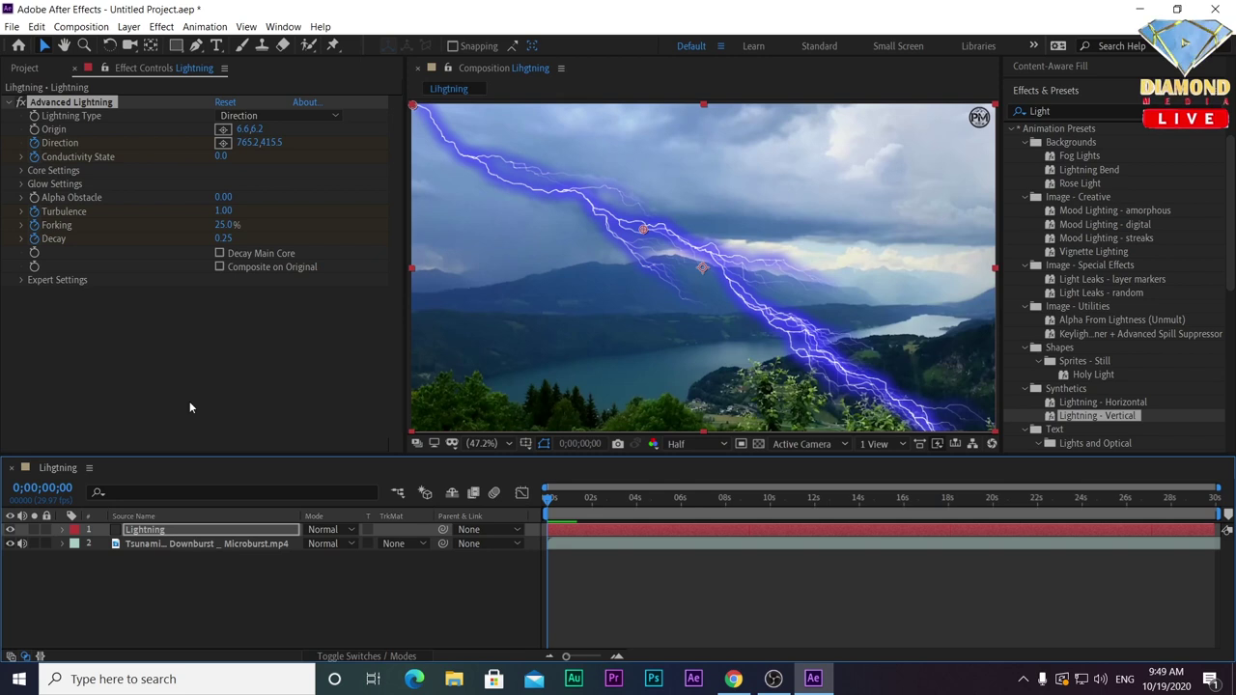
{"action": "left_click_drag", "start_coordinate": [223, 203], "coordinate": [246, 206]}
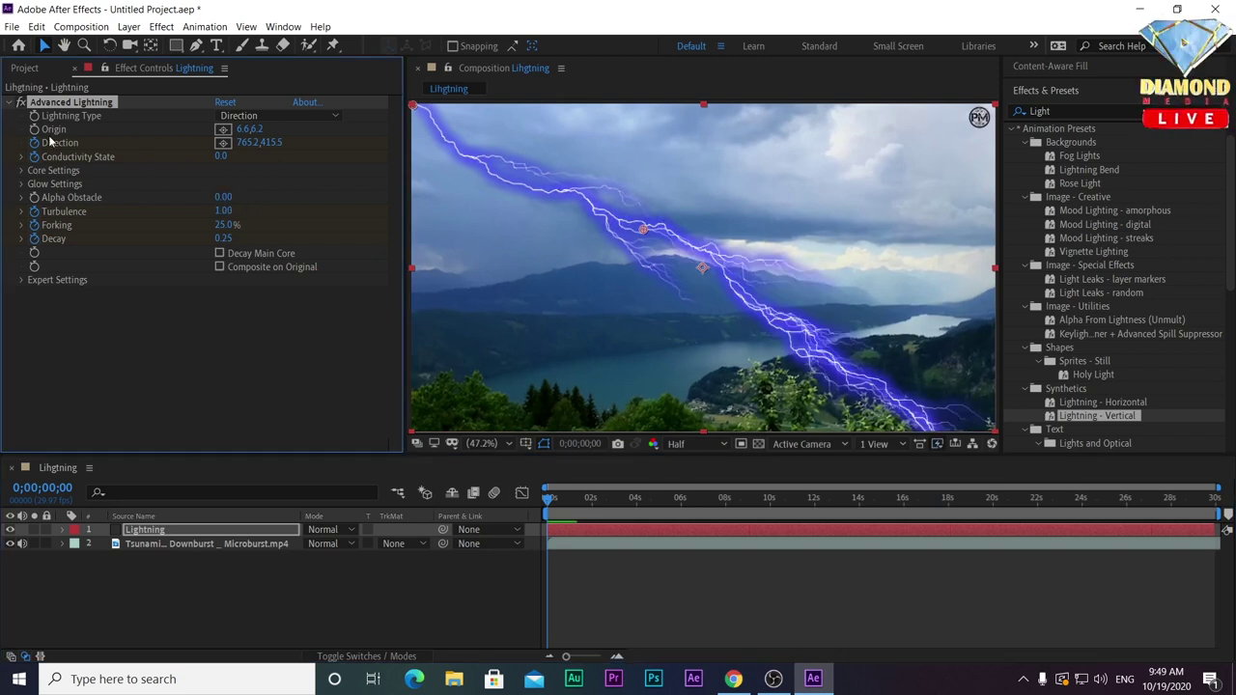
{"action": "left_click", "coordinate": [303, 117]}
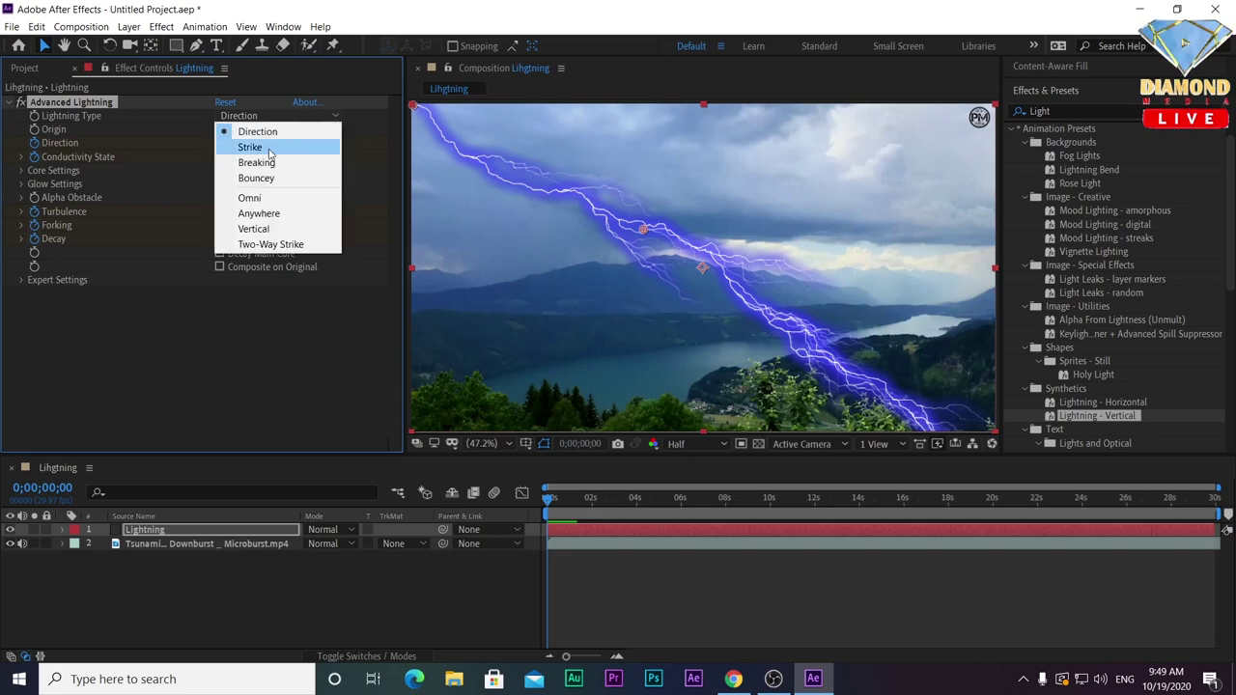
Make the bolt a Strike type ending above the mountains, then try Breaking, Bouncey and Omni.
{"action": "left_click", "coordinate": [301, 145]}
{"action": "left_click_drag", "start_coordinate": [643, 232], "coordinate": [667, 227]}
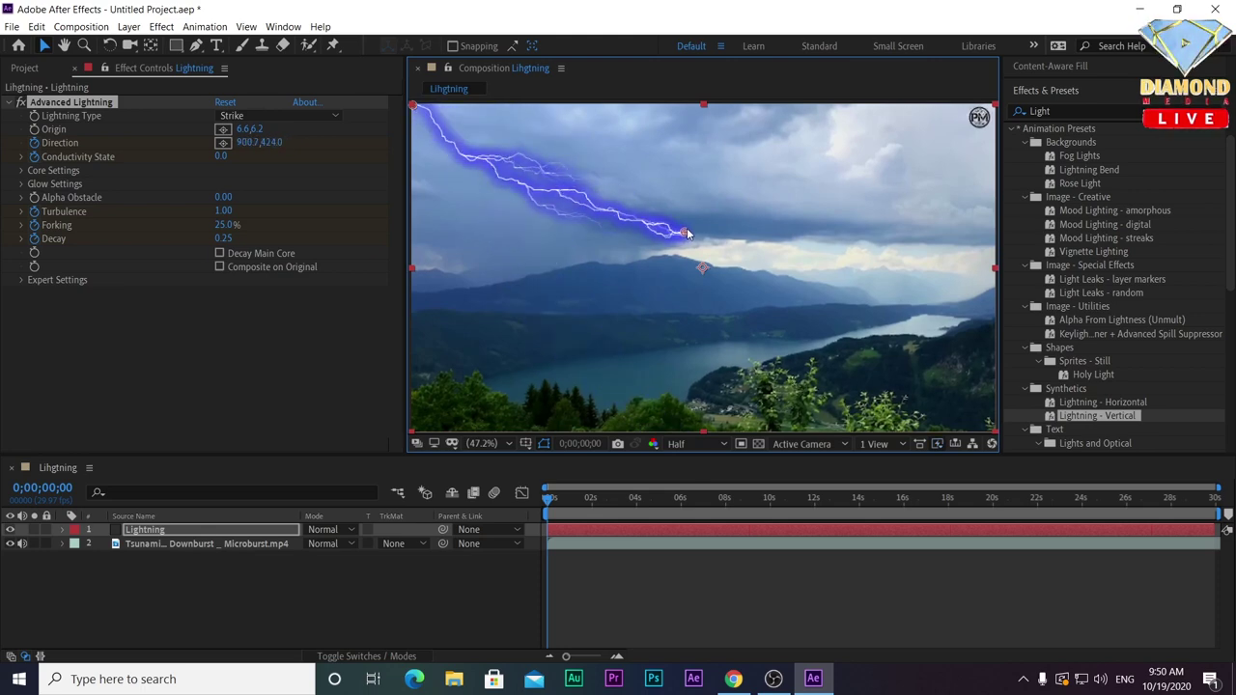
{"action": "left_click", "coordinate": [280, 115]}
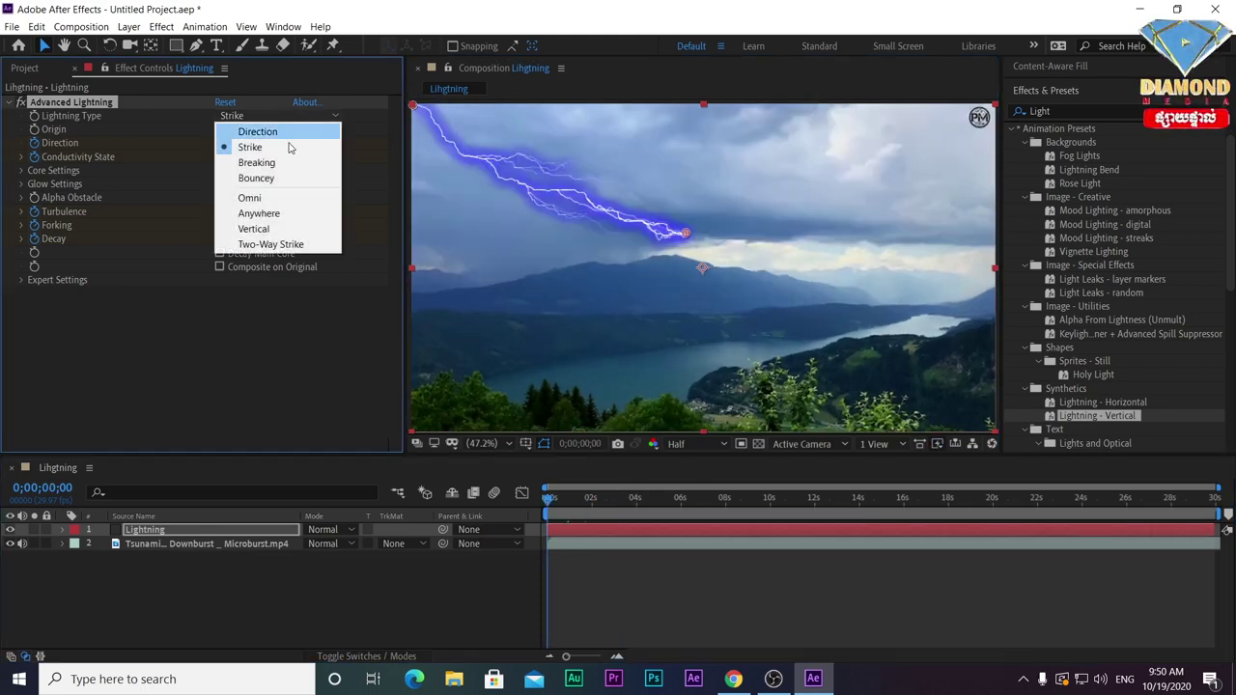
{"action": "left_click", "coordinate": [280, 162]}
{"action": "left_click", "coordinate": [282, 117]}
{"action": "left_click", "coordinate": [271, 178]}
{"action": "left_click", "coordinate": [281, 118]}
{"action": "left_click", "coordinate": [267, 198]}
Try Anywhere and Vertical types, return to Strike, and shift the origin to 277.6,6.2.
{"action": "left_click", "coordinate": [279, 116]}
{"action": "left_click", "coordinate": [258, 213]}
{"action": "left_click", "coordinate": [275, 115]}
{"action": "left_click", "coordinate": [253, 229]}
{"action": "left_click", "coordinate": [279, 118]}
{"action": "left_click", "coordinate": [260, 147]}
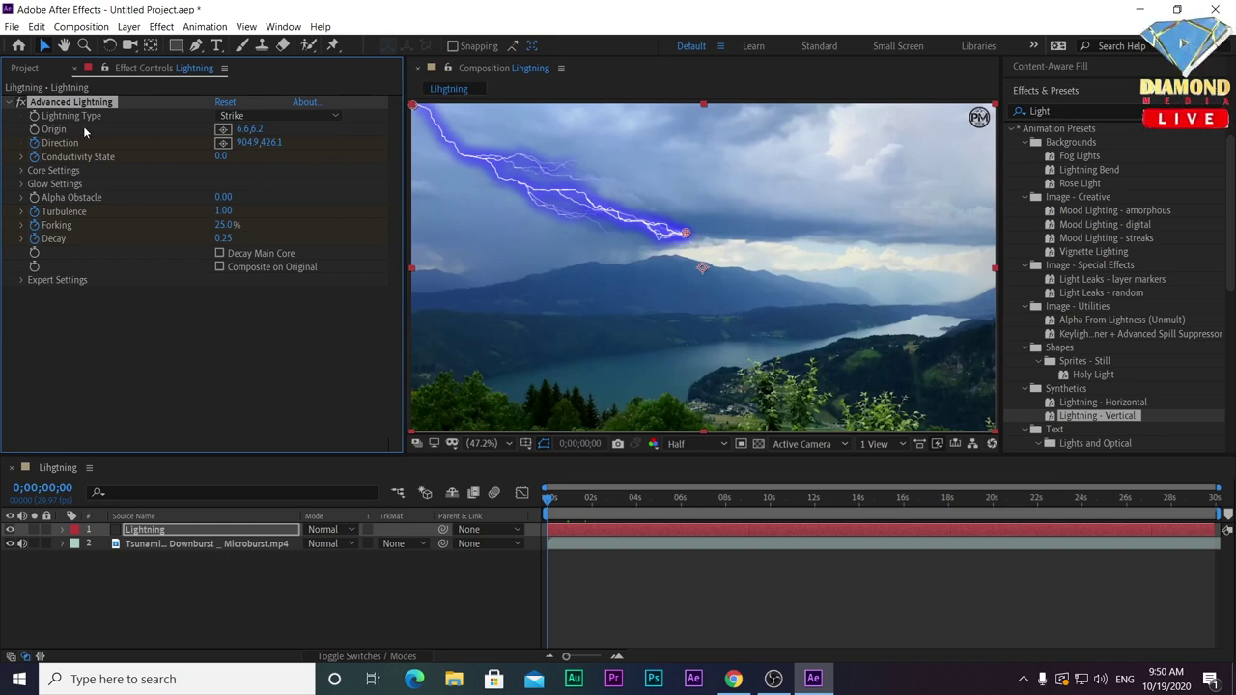
{"action": "left_click_drag", "start_coordinate": [244, 137], "coordinate": [329, 134]}
Return the bolt's origin to the top-left at 6.6,6.2 and nudge its end point lower.
{"action": "left_click_drag", "start_coordinate": [455, 105], "coordinate": [496, 105]}
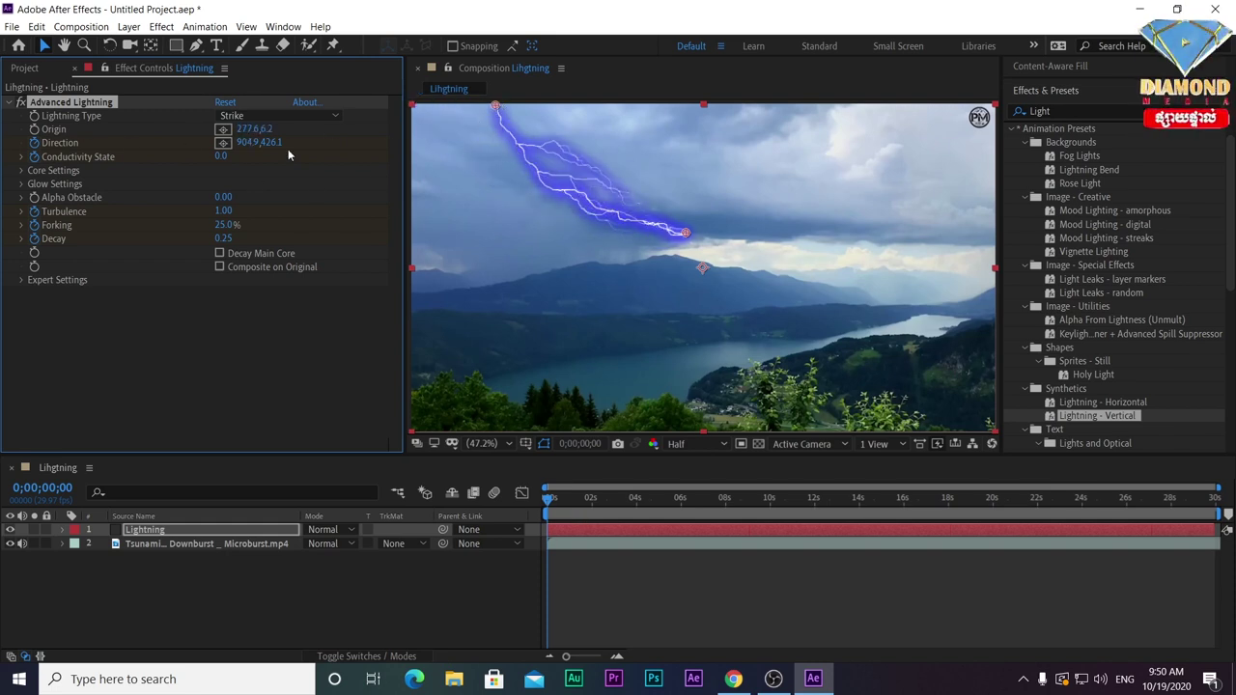
{"action": "left_click_drag", "start_coordinate": [495, 105], "coordinate": [413, 104]}
{"action": "left_click_drag", "start_coordinate": [685, 233], "coordinate": [685, 238]}
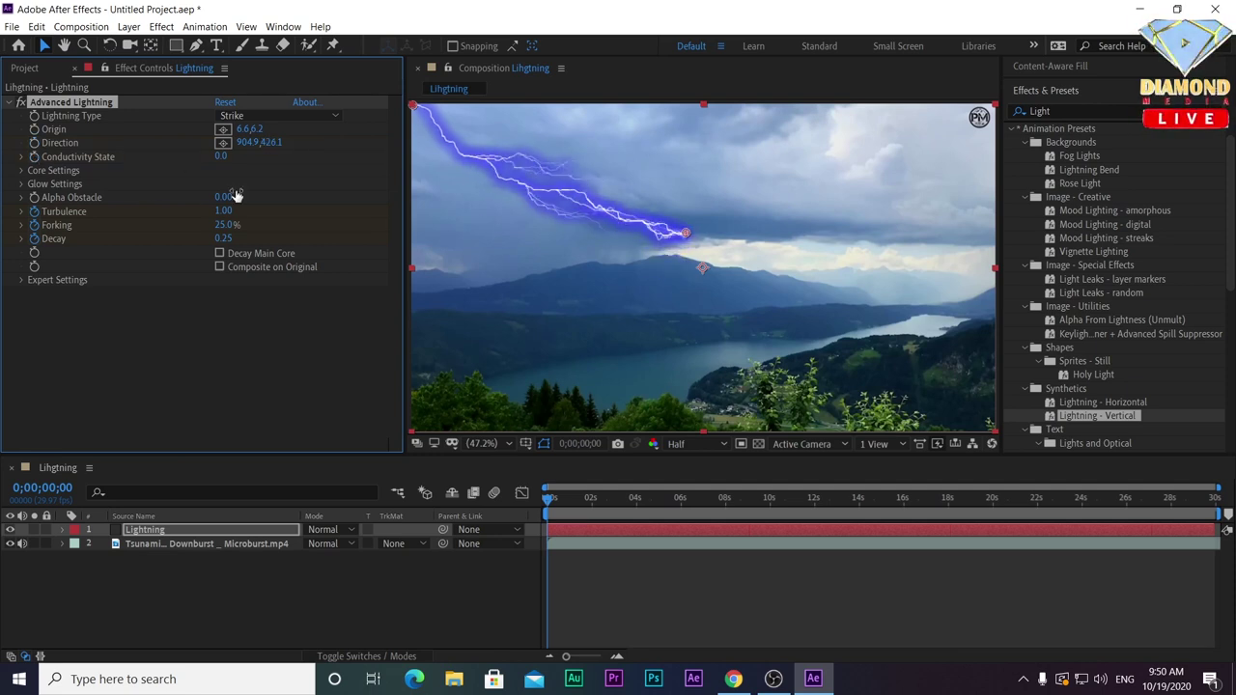
Set Conductivity State 0.3, Turbulence 0.99, Decay 0.87 and Forking 29%.
{"action": "left_click_drag", "start_coordinate": [221, 156], "coordinate": [195, 159]}
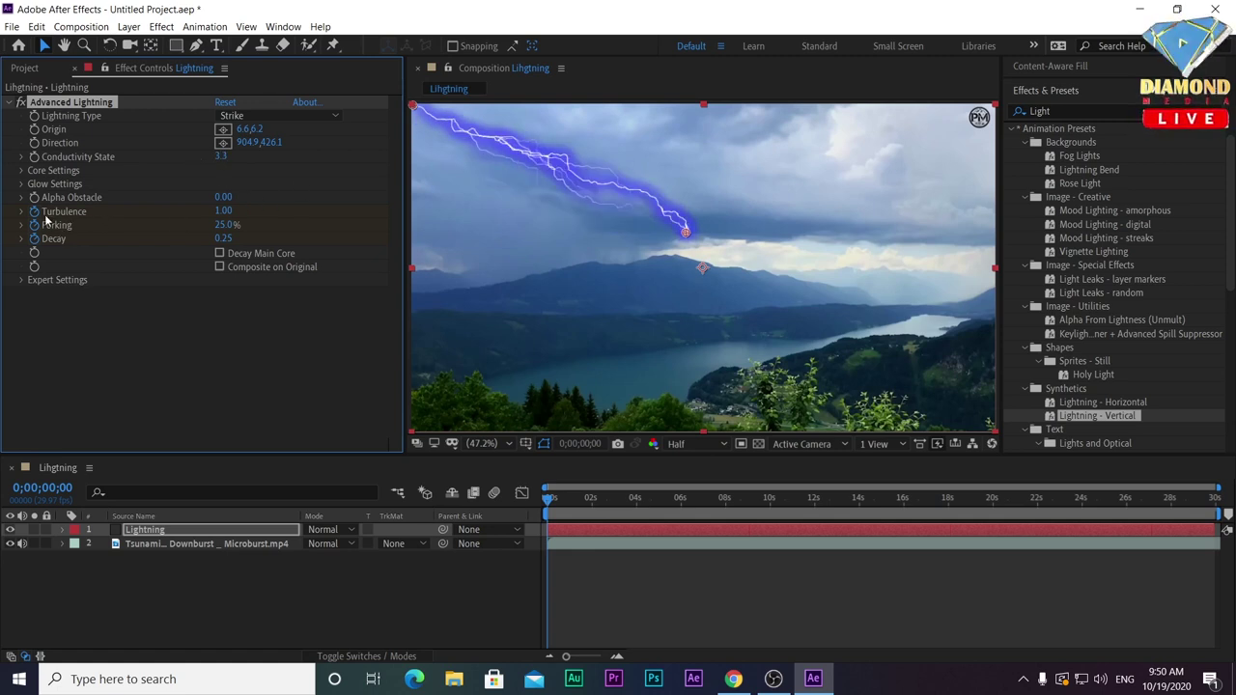
{"action": "left_click_drag", "start_coordinate": [222, 158], "coordinate": [184, 161]}
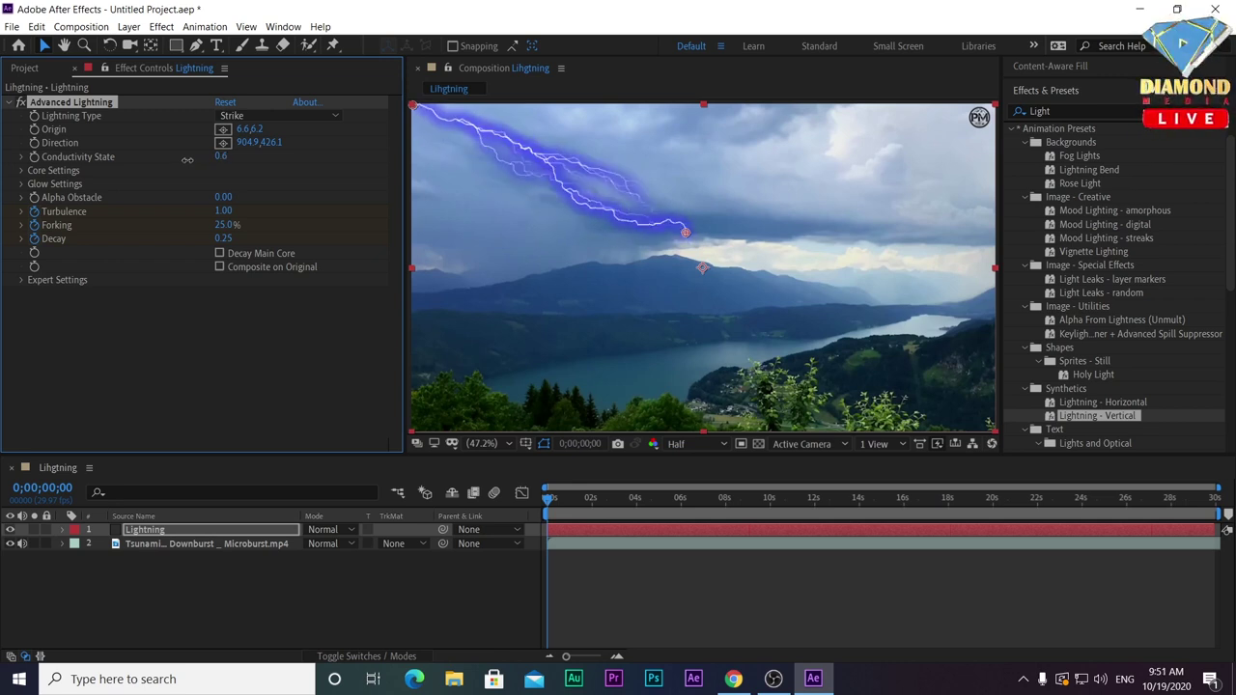
{"action": "left_click_drag", "start_coordinate": [185, 160], "coordinate": [190, 168]}
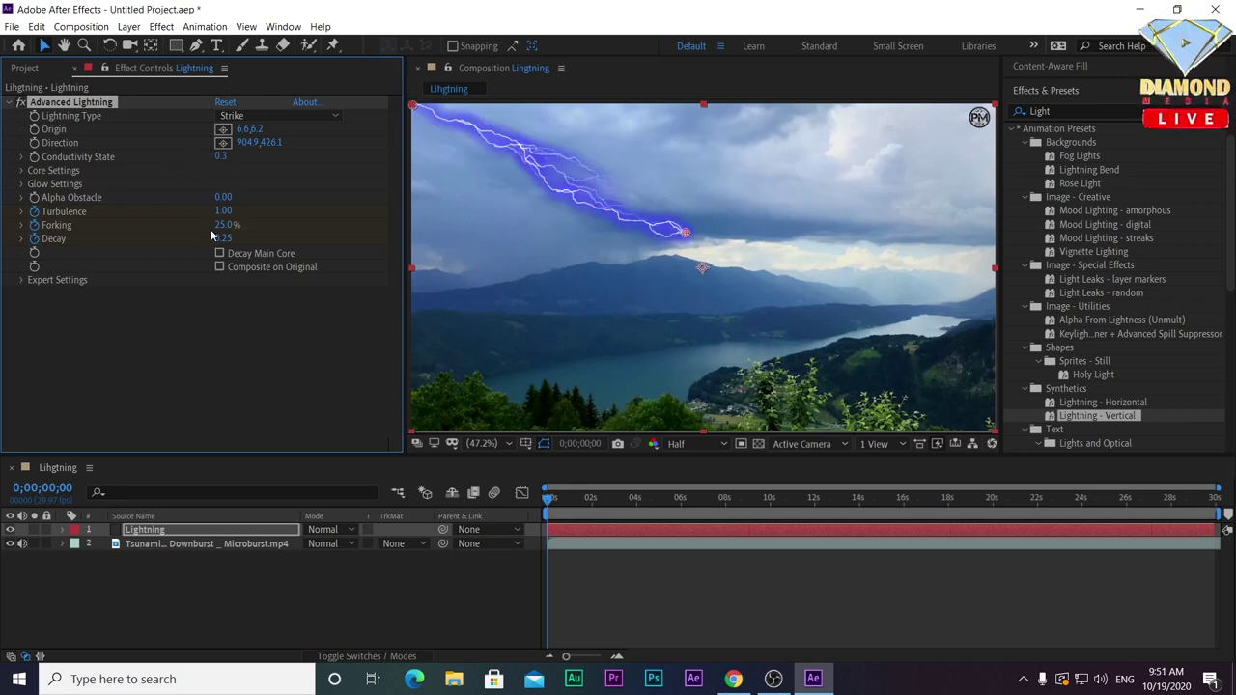
{"action": "left_click_drag", "start_coordinate": [223, 210], "coordinate": [275, 224]}
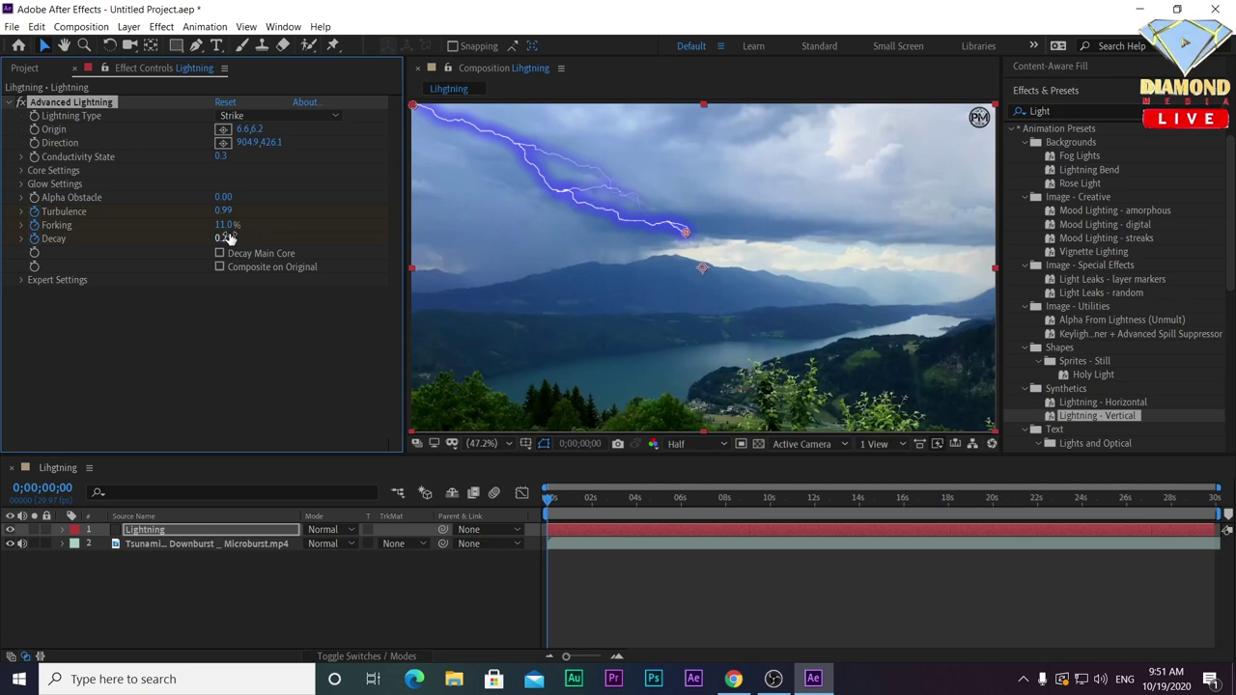
{"action": "left_click_drag", "start_coordinate": [279, 239], "coordinate": [251, 239]}
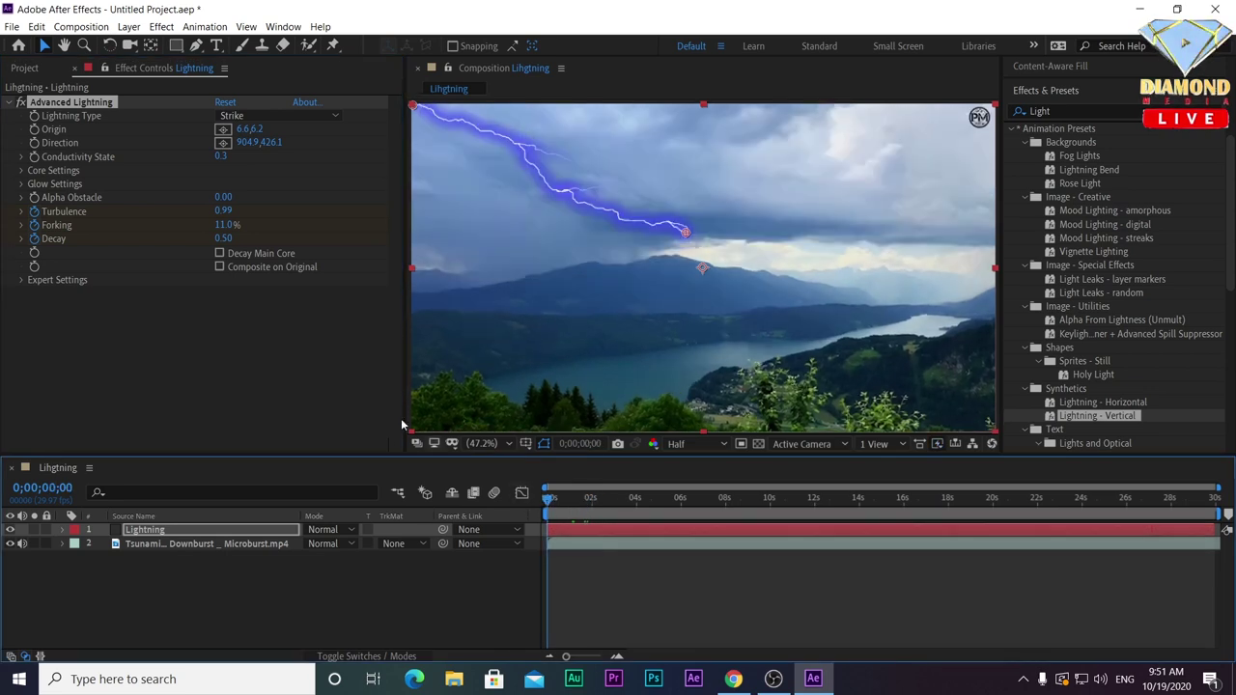
{"action": "left_click_drag", "start_coordinate": [223, 234], "coordinate": [243, 225]}
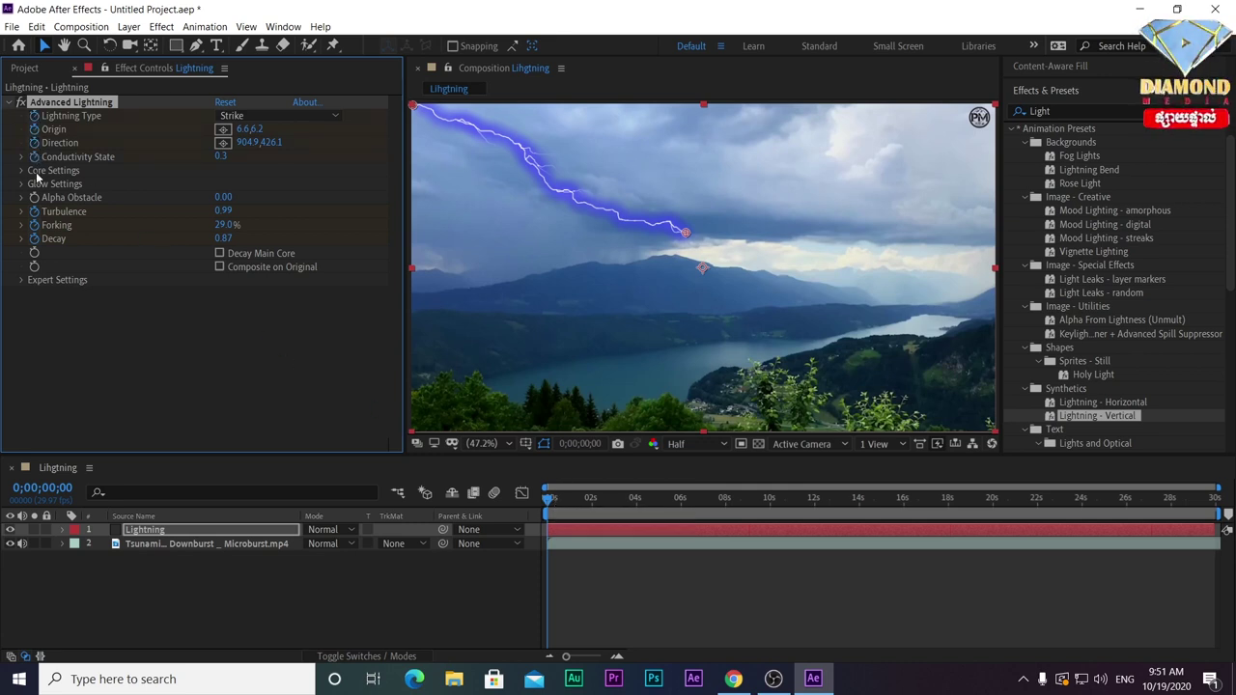
Expand Advanced Lightning in the timeline and delete the stray keyframes around five seconds.
{"action": "left_click", "coordinate": [63, 531]}
{"action": "left_click", "coordinate": [76, 544]}
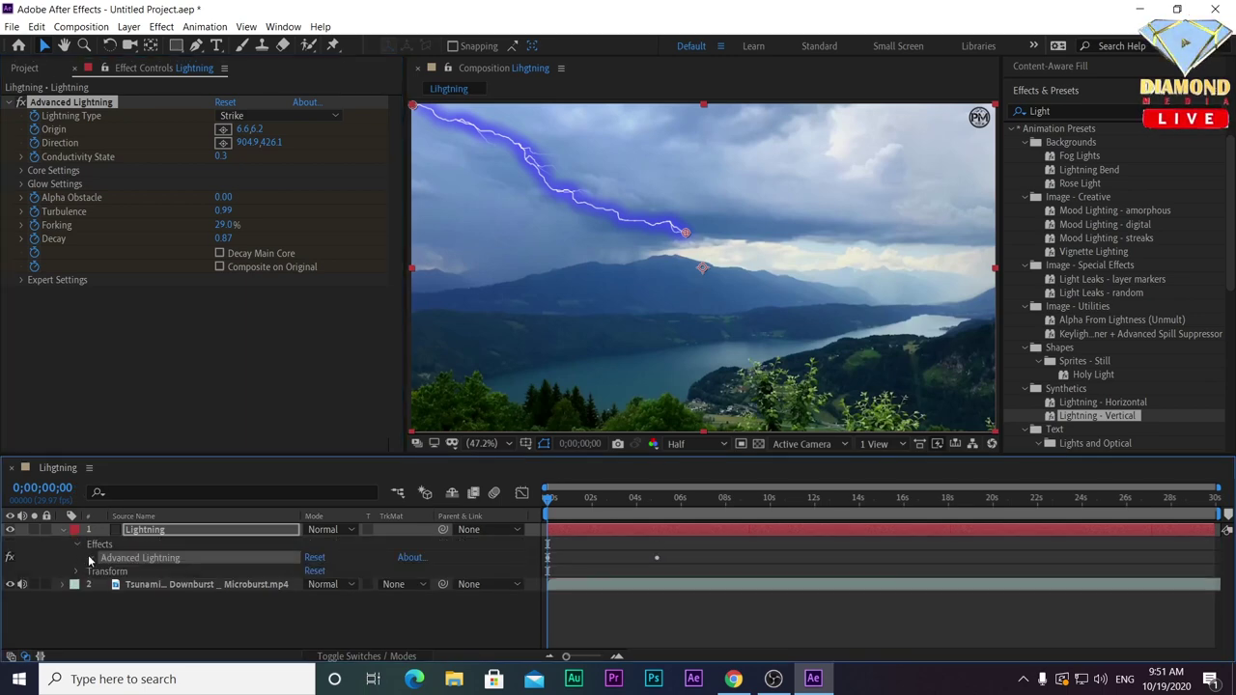
{"action": "left_click", "coordinate": [90, 559]}
{"action": "left_click_drag", "start_coordinate": [637, 456], "coordinate": [635, 392]}
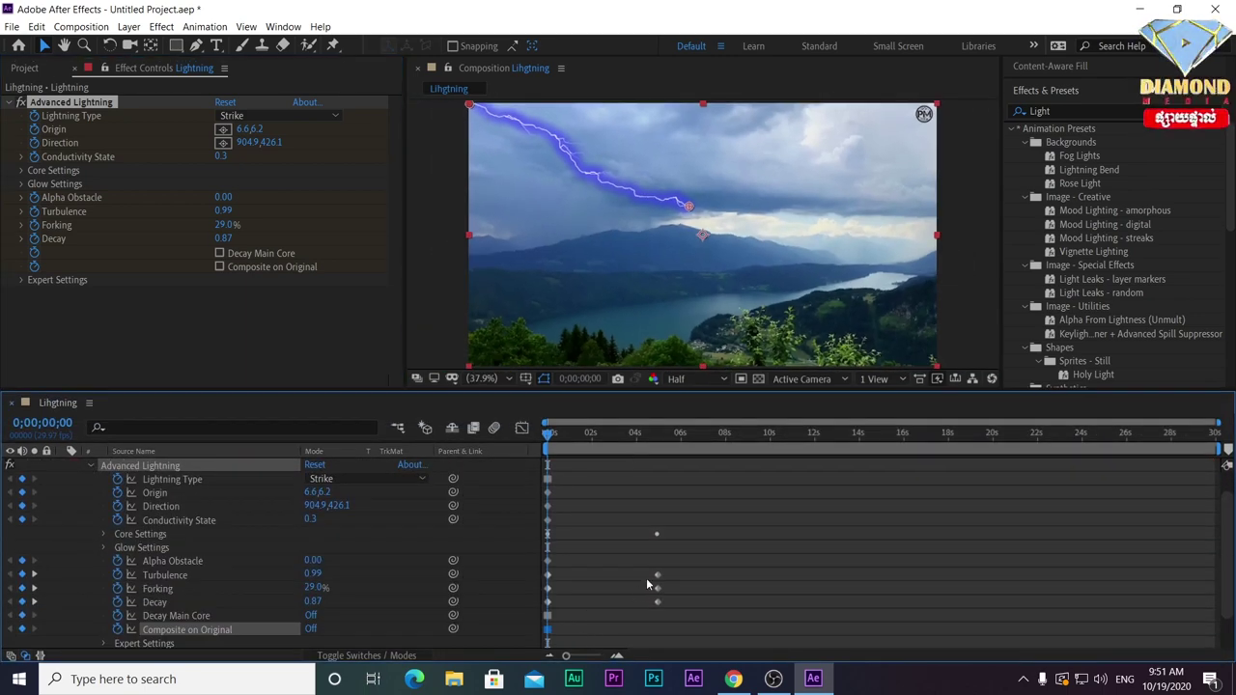
{"action": "left_click", "coordinate": [102, 535]}
{"action": "mouse_move", "coordinate": [736, 392]}
{"action": "left_mouse_down"}
{"action": "mouse_move", "coordinate": [618, 341]}
{"action": "mouse_move", "coordinate": [671, 382]}
{"action": "left_mouse_up"}
{"action": "left_click_drag", "start_coordinate": [690, 534], "coordinate": [644, 625]}
{"action": "key", "text": "Delete"}
Animate Direction from top-left at frame 0 to 1019.1,524.0 at frame 24, with Alpha Obstacle 7.80 and Turbulence 1.04.
{"action": "left_click_drag", "start_coordinate": [593, 383], "coordinate": [517, 399]}
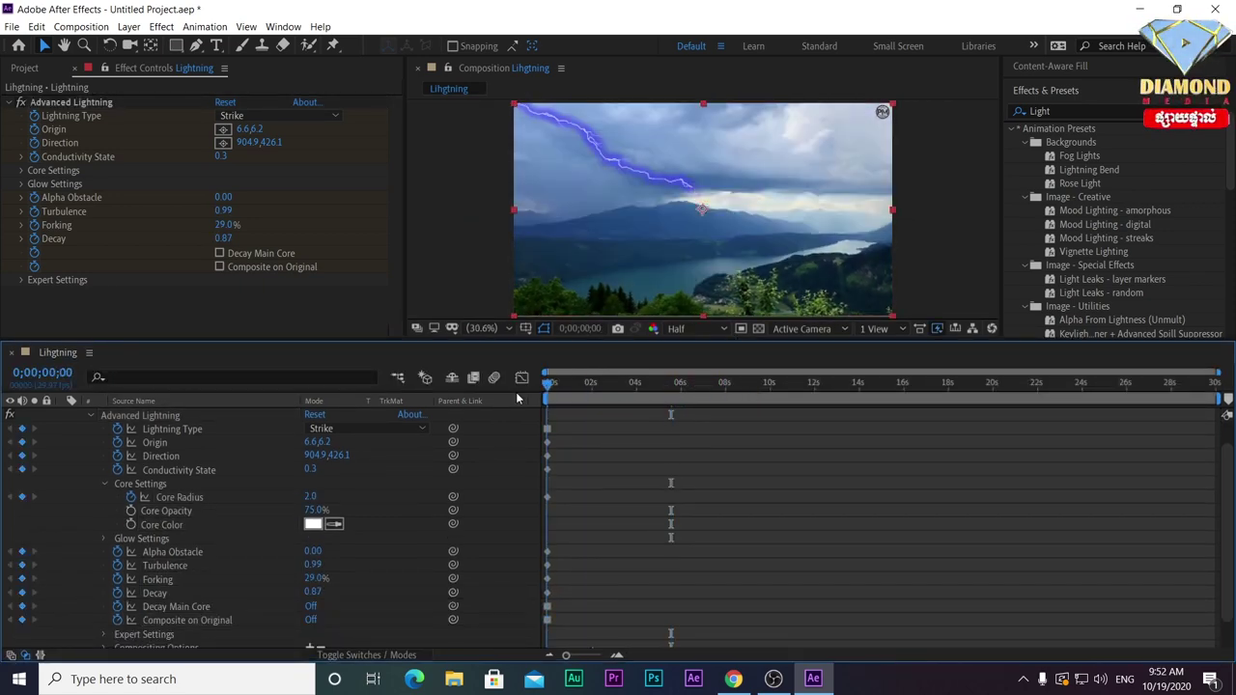
{"action": "left_click", "coordinate": [66, 103]}
{"action": "left_click_drag", "start_coordinate": [693, 187], "coordinate": [558, 128]}
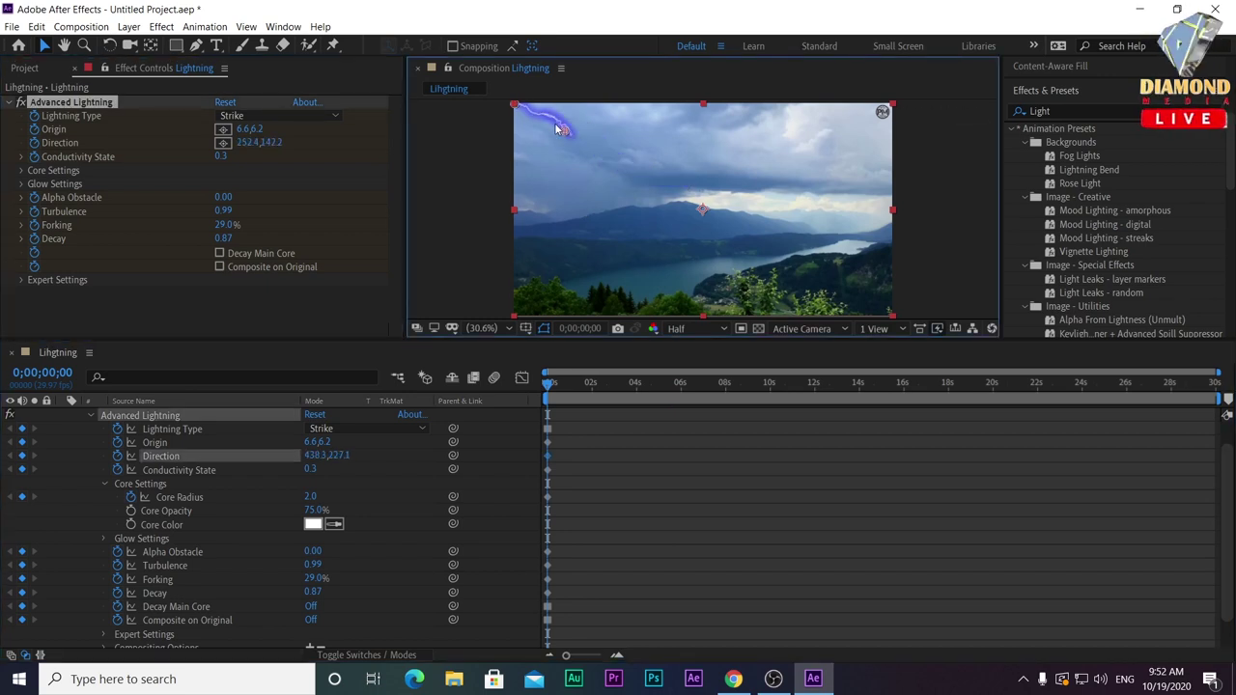
{"action": "left_click_drag", "start_coordinate": [632, 386], "coordinate": [567, 398]}
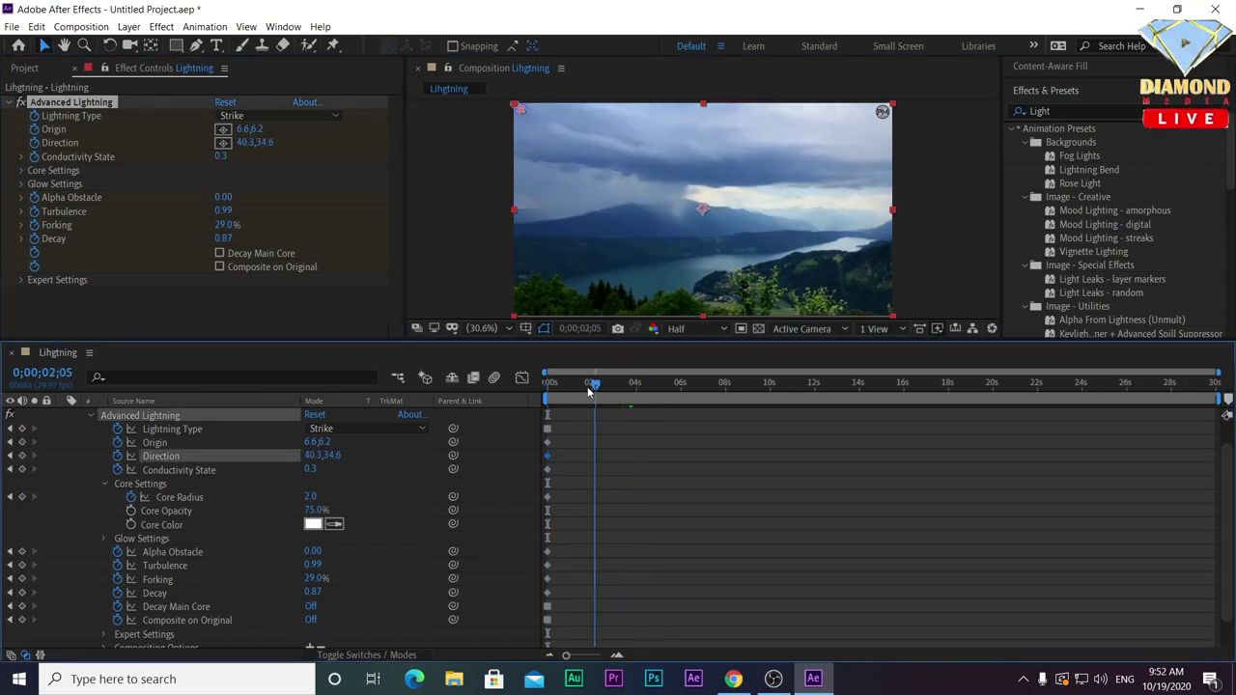
{"action": "left_click_drag", "start_coordinate": [520, 113], "coordinate": [711, 211]}
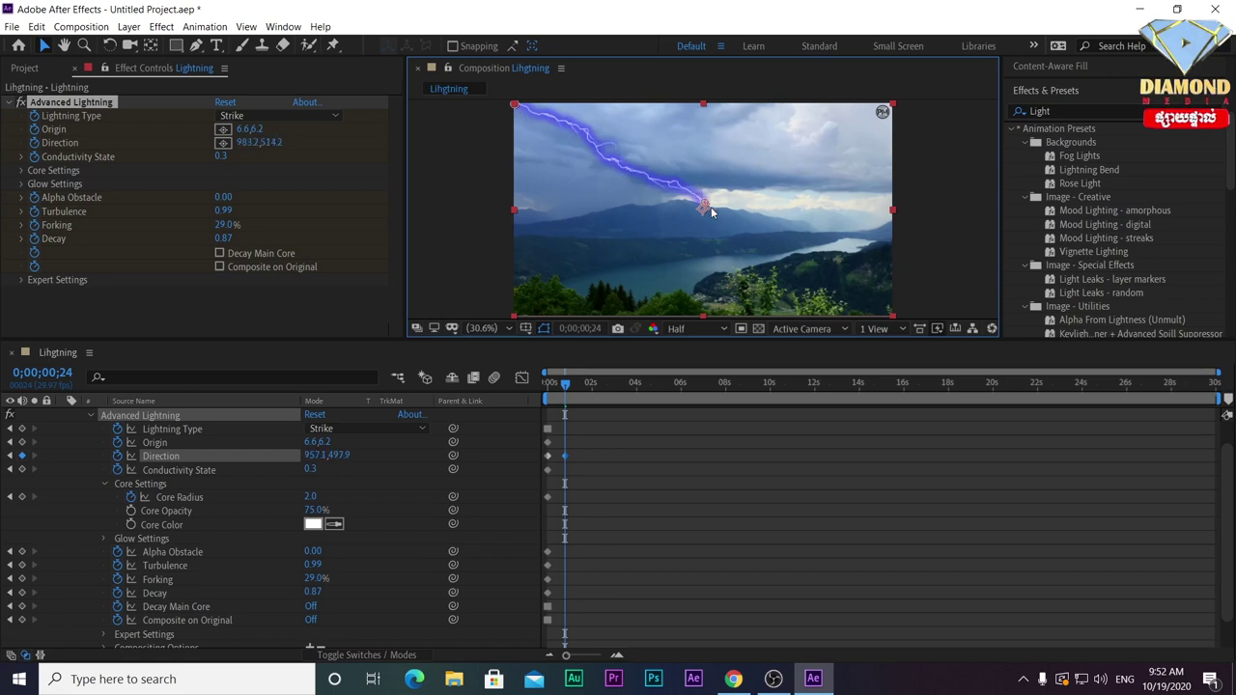
{"action": "mouse_move", "coordinate": [223, 197]}
{"action": "left_mouse_down"}
{"action": "mouse_move", "coordinate": [255, 198]}
{"action": "mouse_move", "coordinate": [253, 212]}
{"action": "left_mouse_up"}
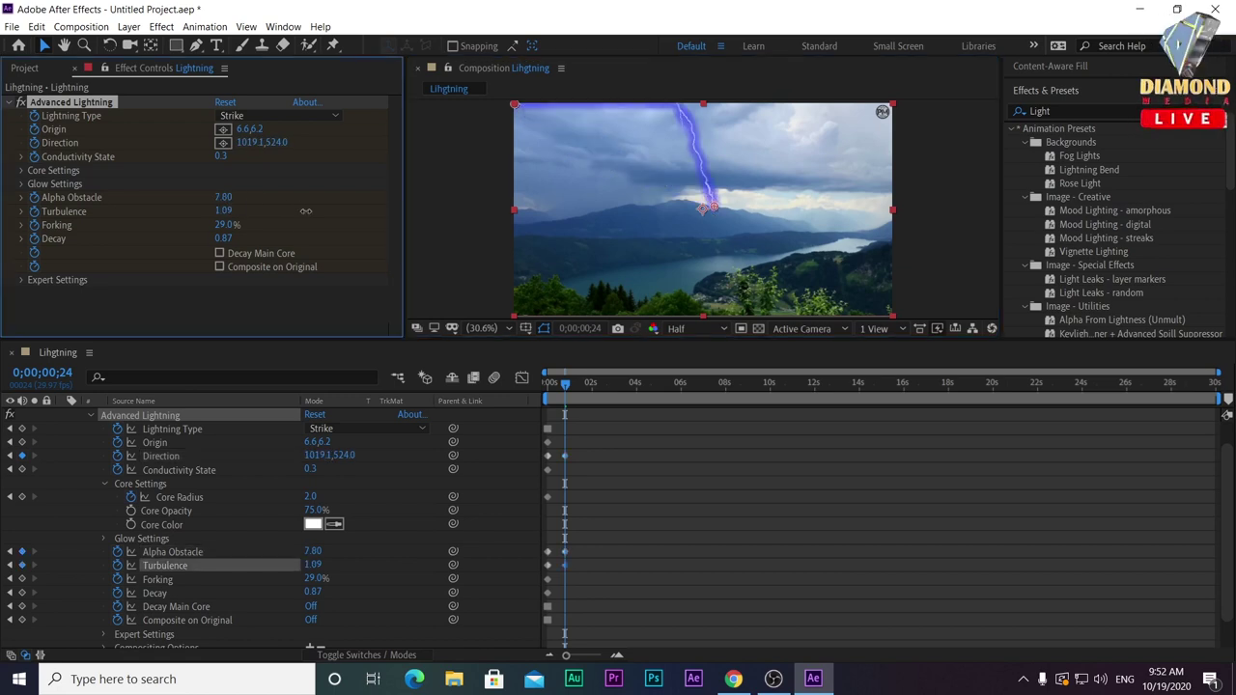
{"action": "left_click_drag", "start_coordinate": [222, 157], "coordinate": [247, 157]}
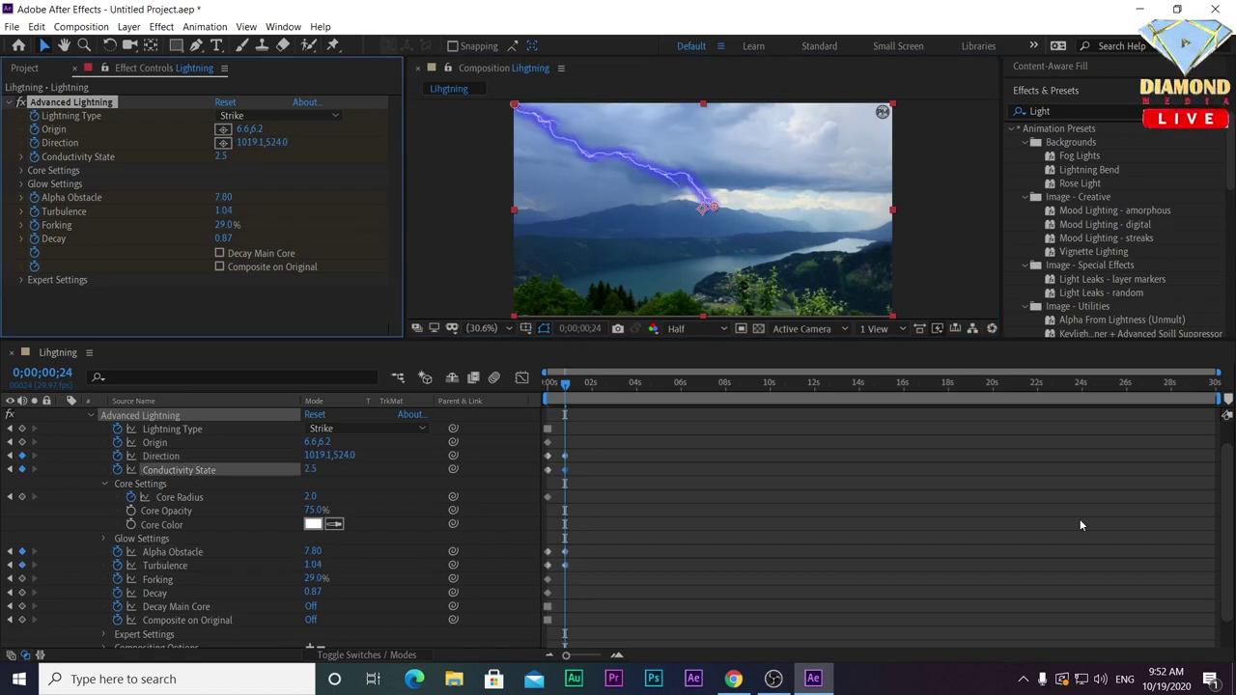
{"action": "scroll", "coordinate": [1225, 486], "scroll_direction": "up", "scroll_amount": 1}
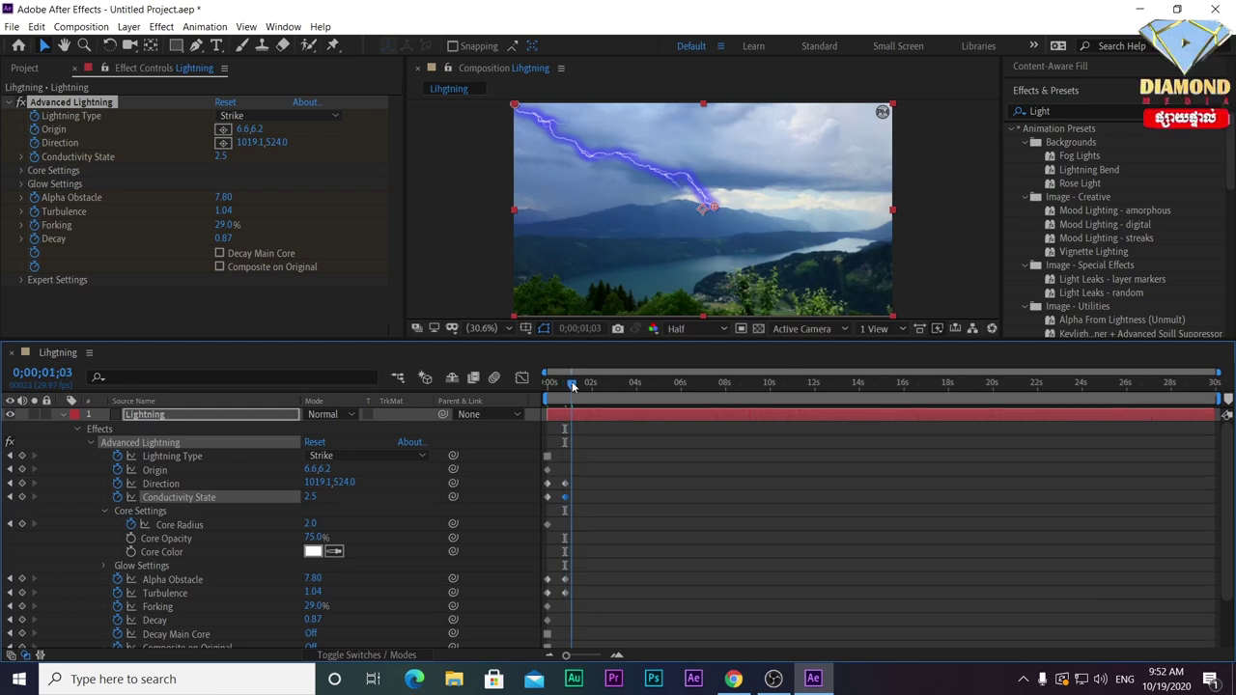
Retract the bolt toward the top-left, split the Lightning layer there and delete the later piece.
{"action": "scroll", "coordinate": [569, 391], "scroll_direction": "up", "scroll_amount": 3}
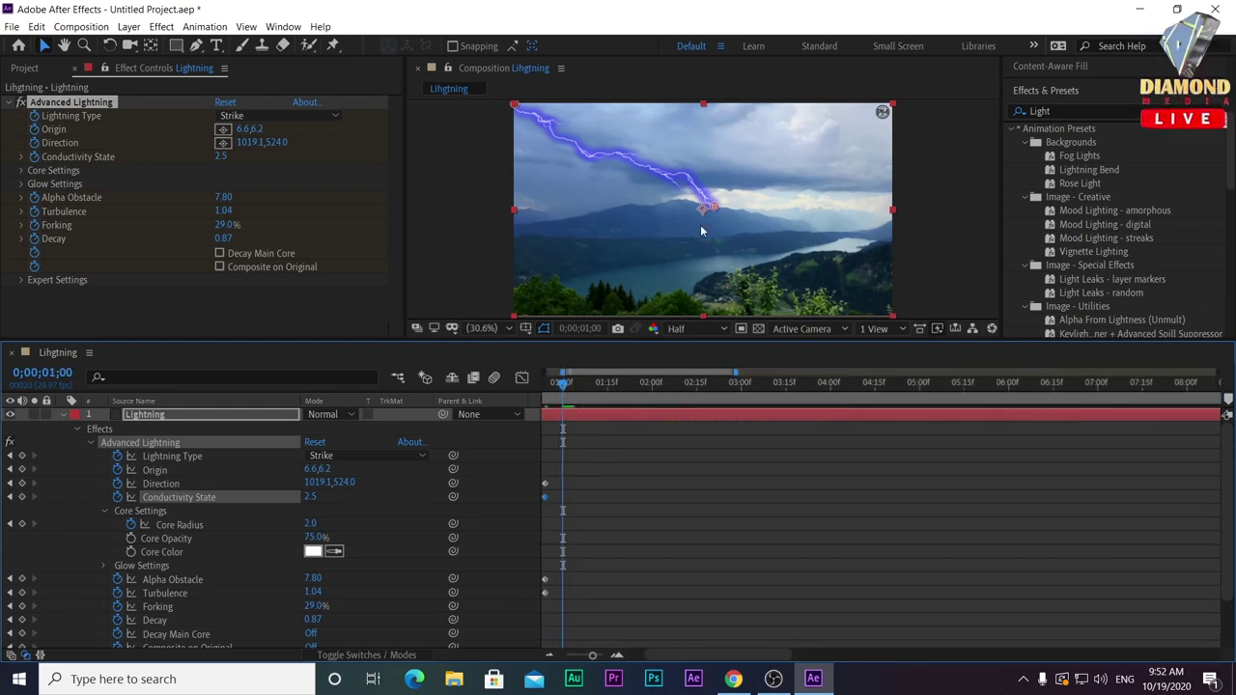
{"action": "left_click_drag", "start_coordinate": [713, 207], "coordinate": [516, 106]}
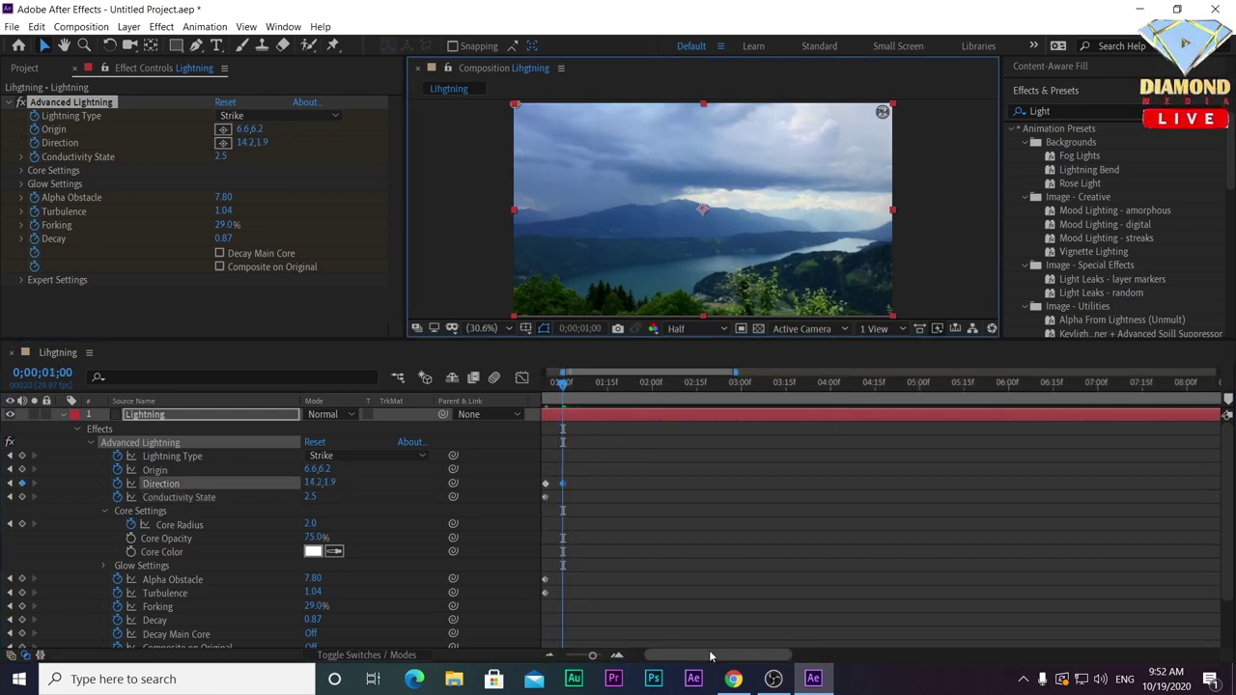
{"action": "left_click_drag", "start_coordinate": [709, 655], "coordinate": [695, 656]}
{"action": "left_click", "coordinate": [37, 27]}
{"action": "left_click", "coordinate": [88, 223]}
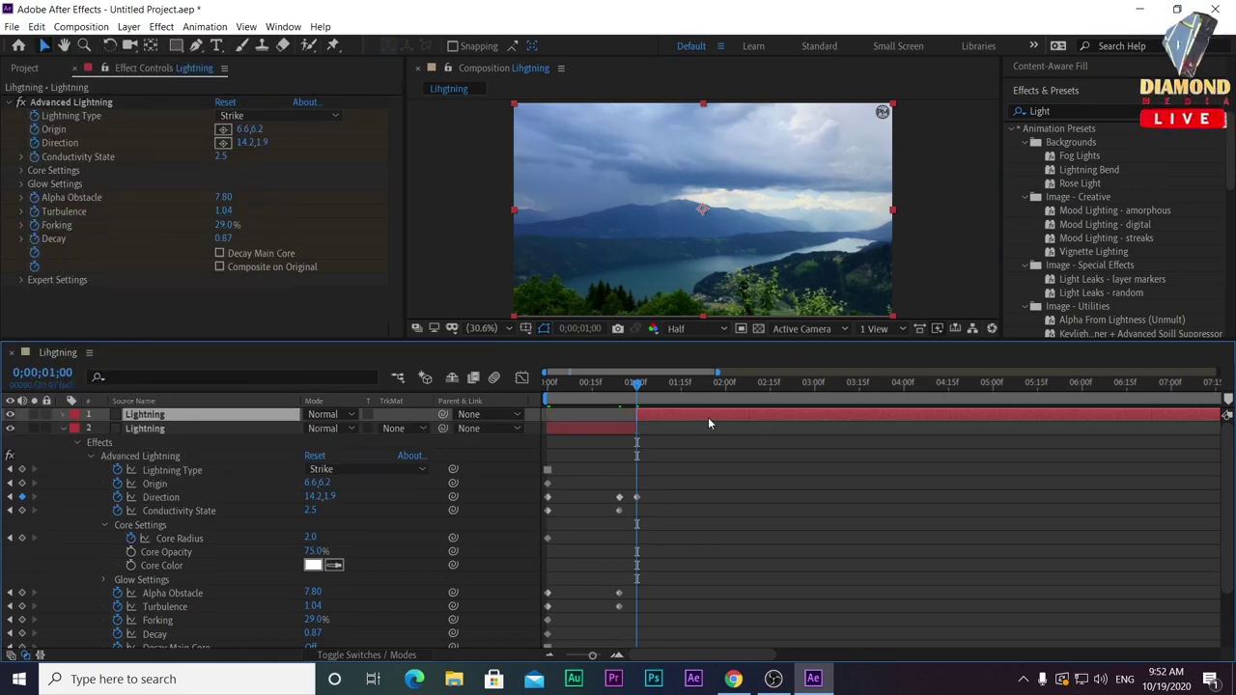
{"action": "key", "text": "Delete"}
Move the keyframes earlier so the bolt reaches the mountain (1019.1,524.0) by frame 9.
{"action": "left_click_drag", "start_coordinate": [636, 384], "coordinate": [585, 384]}
{"action": "key", "text": "space"}
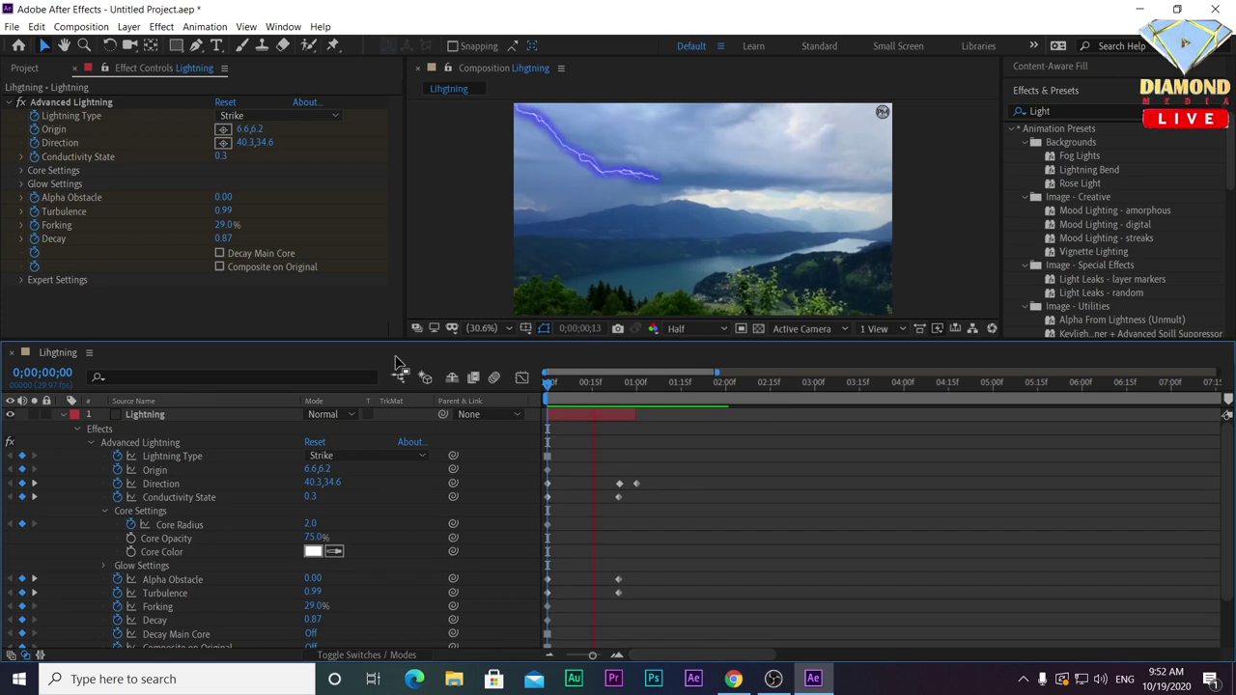
{"action": "left_click", "coordinate": [592, 394]}
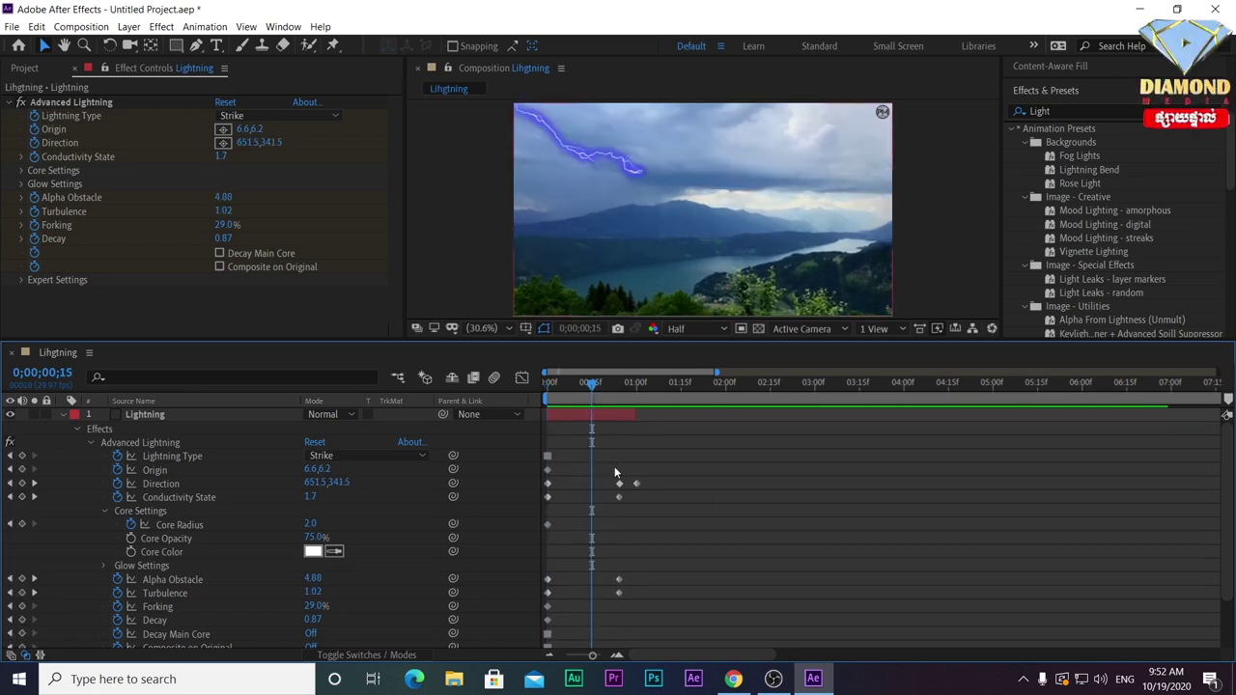
{"action": "left_click_drag", "start_coordinate": [624, 477], "coordinate": [604, 645]}
{"action": "mouse_move", "coordinate": [620, 454]}
{"action": "left_mouse_down"}
{"action": "mouse_move", "coordinate": [573, 455]}
{"action": "mouse_move", "coordinate": [589, 455]}
{"action": "left_mouse_up"}
{"action": "left_click_drag", "start_coordinate": [571, 394], "coordinate": [446, 389]}
{"action": "left_click_drag", "start_coordinate": [562, 394], "coordinate": [576, 394]}
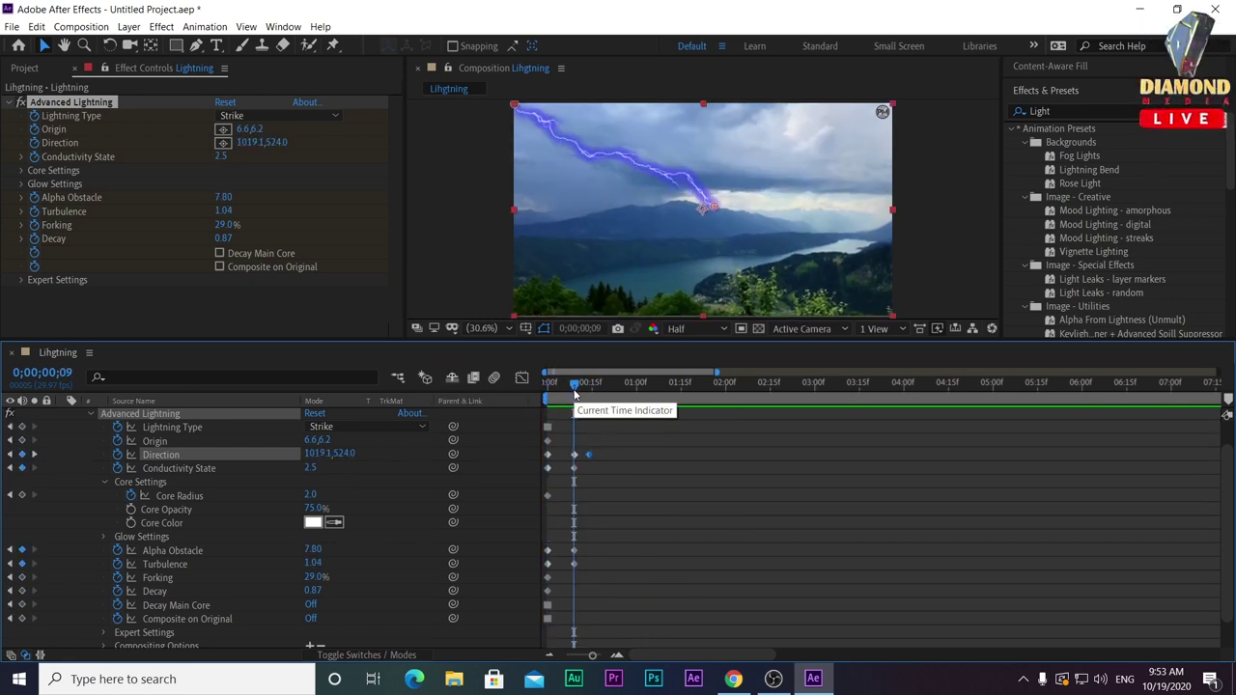
Collapse the Advanced Lightning settings and the Lightning layer's properties.
{"action": "left_click", "coordinate": [12, 102]}
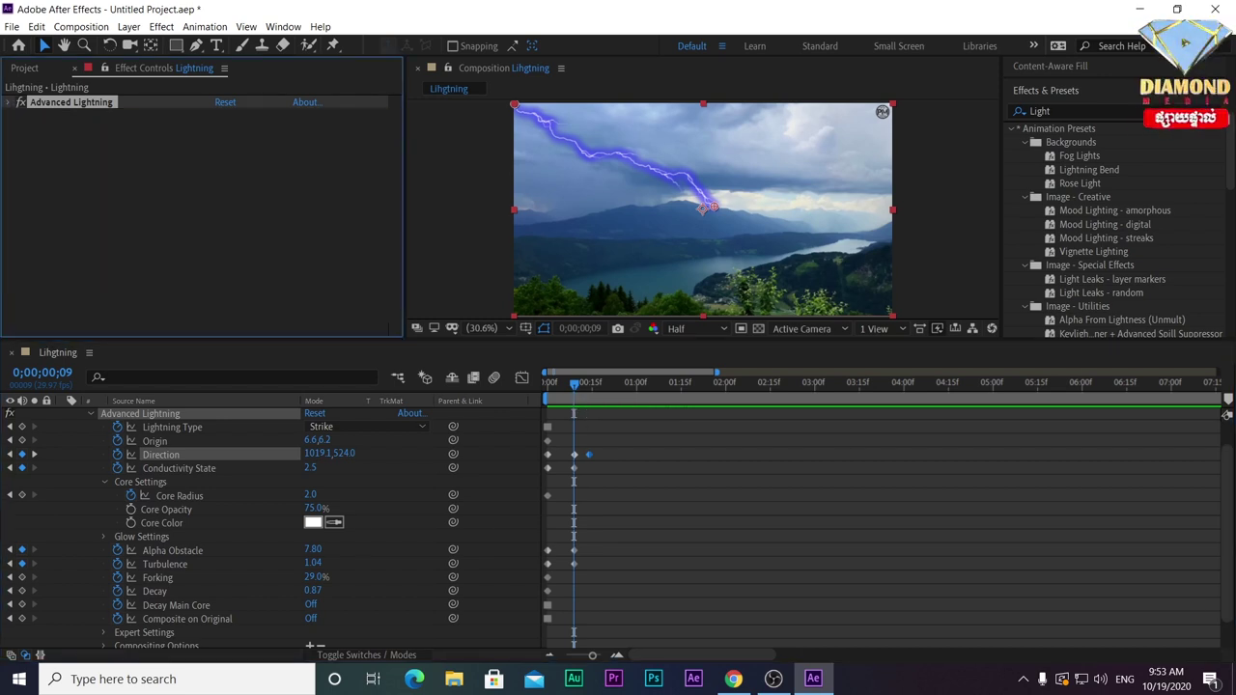
{"action": "scroll", "coordinate": [1219, 413], "scroll_direction": "up", "scroll_amount": 1}
{"action": "left_click", "coordinate": [62, 415]}
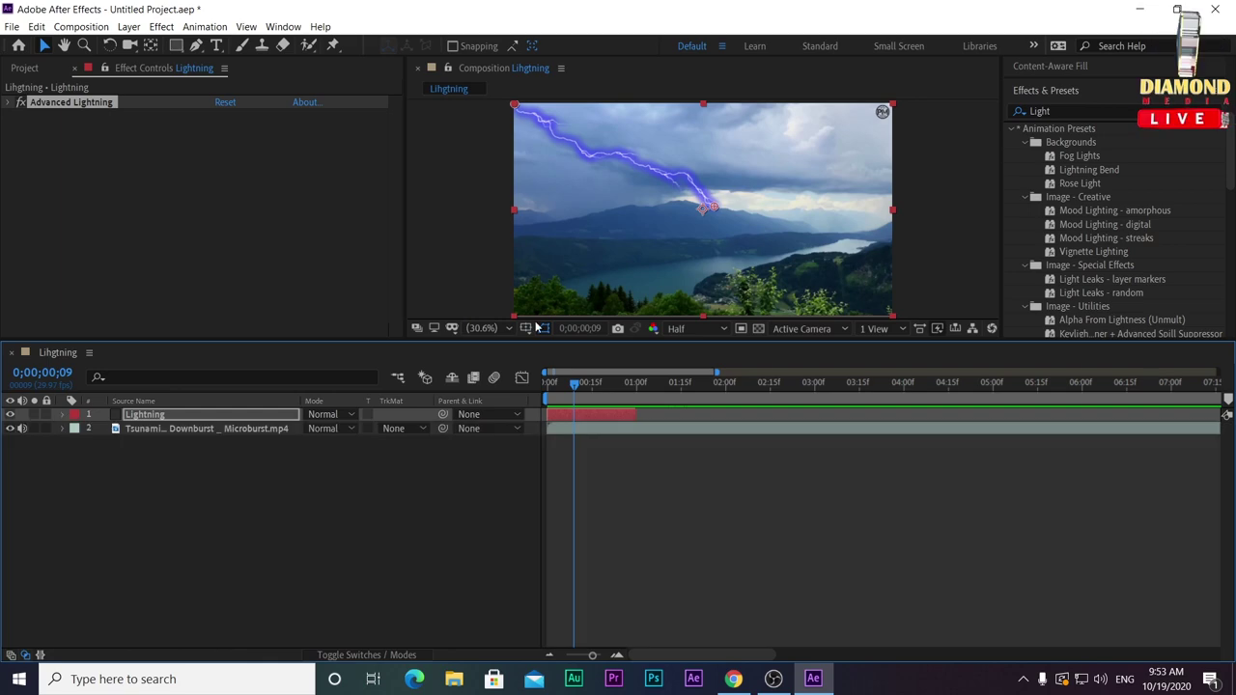
{"action": "left_click", "coordinate": [591, 414]}
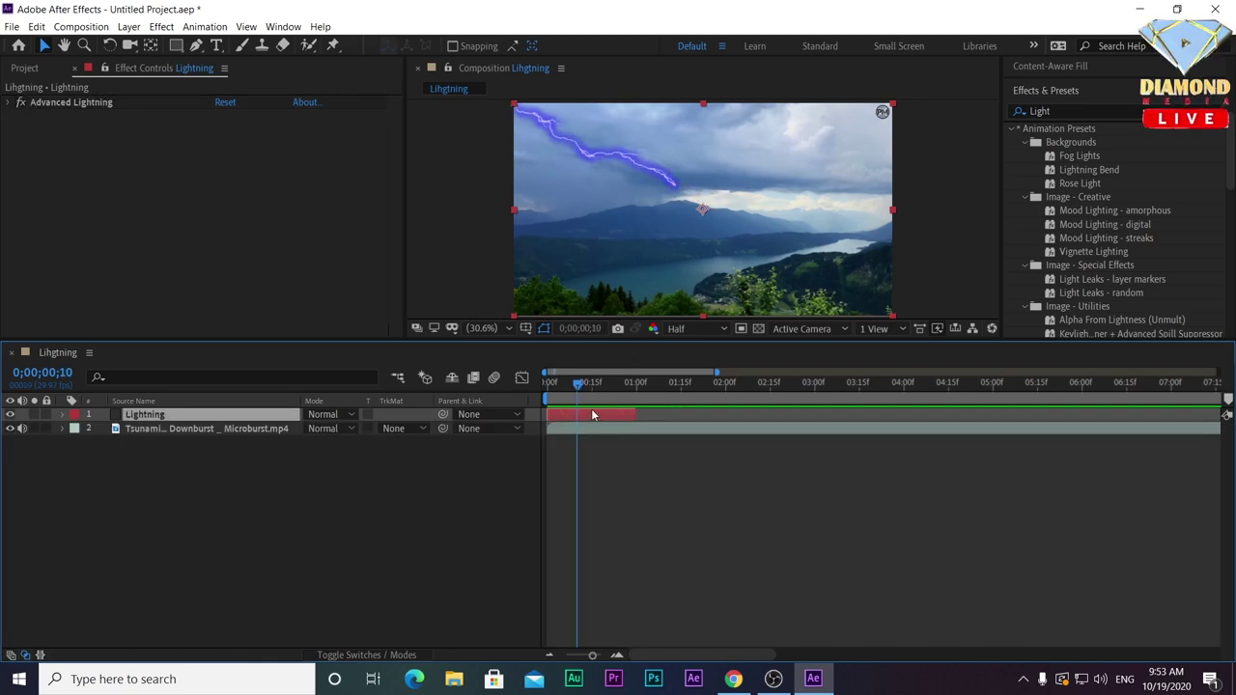
{"action": "key", "text": "Delete"}
Search YouTube for 'Lightning overlay' and browse through the results.
{"action": "left_click", "coordinate": [734, 679]}
{"action": "left_click_drag", "start_coordinate": [367, 102], "coordinate": [139, 99]}
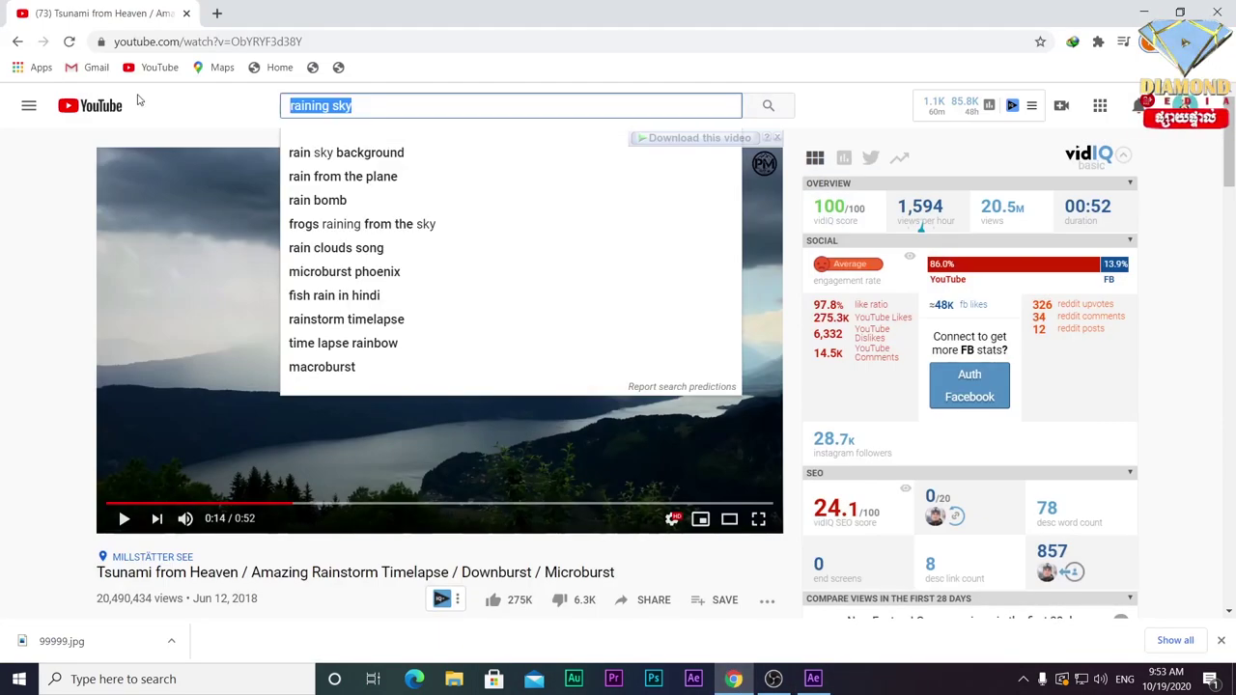
{"action": "type", "text": "Ligh"}
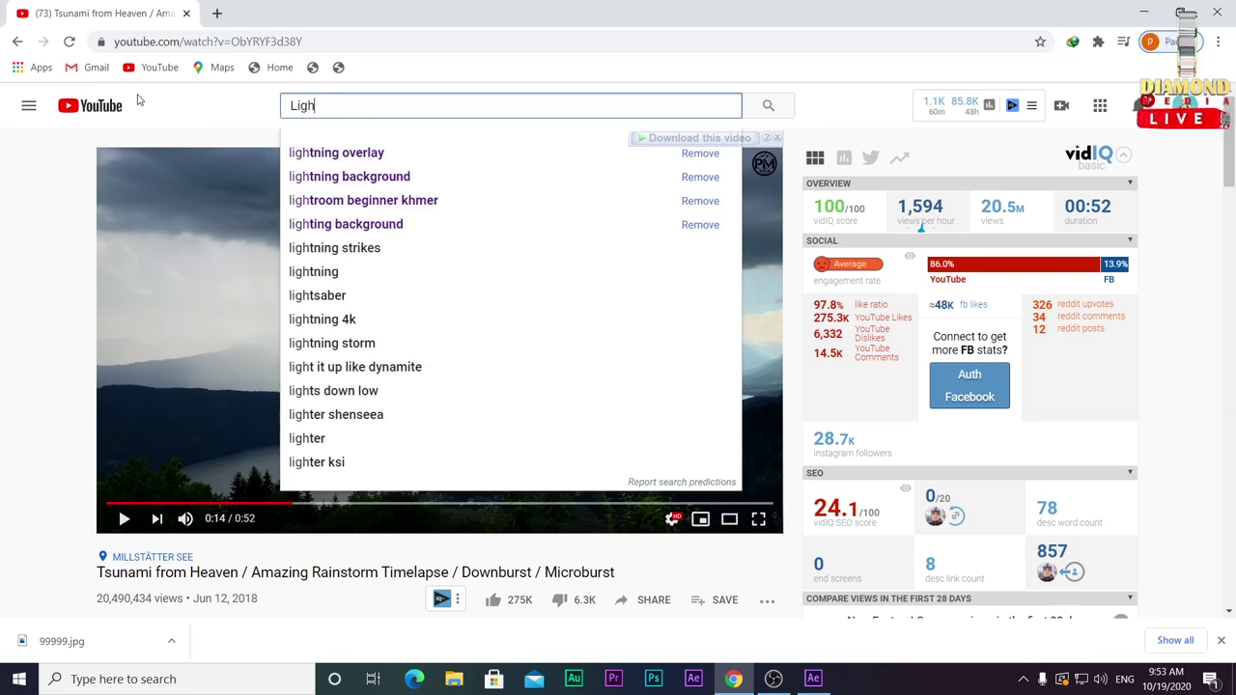
{"action": "type", "text": "tning overlay"}
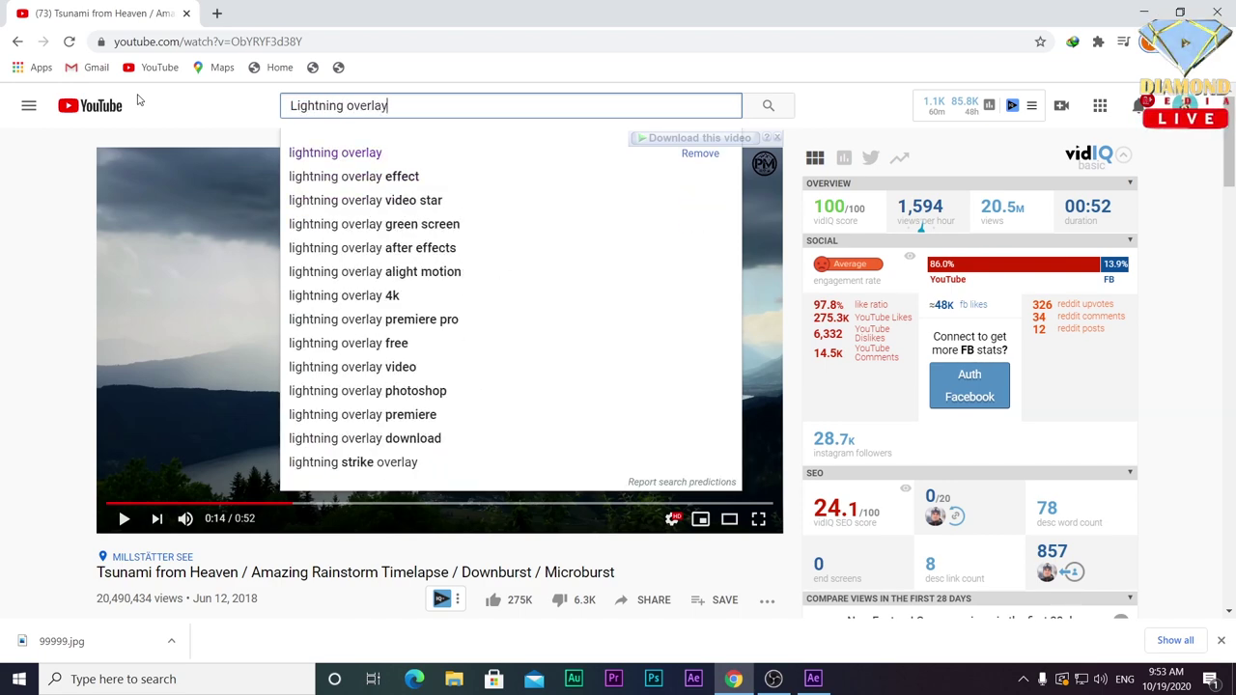
{"action": "key", "text": "Return"}
{"action": "scroll", "coordinate": [360, 346], "scroll_direction": "down", "scroll_amount": 2}
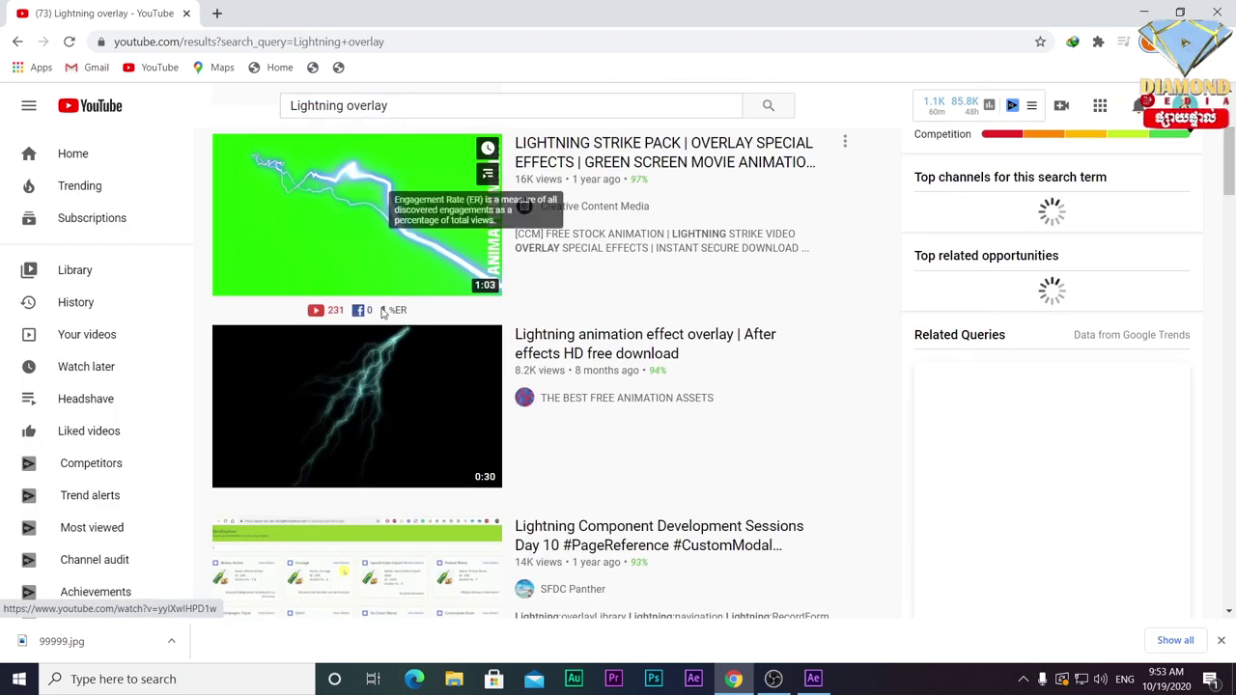
{"action": "scroll", "coordinate": [360, 346], "scroll_direction": "down", "scroll_amount": 3}
{"action": "scroll", "coordinate": [360, 346], "scroll_direction": "down", "scroll_amount": 5}
{"action": "scroll", "coordinate": [364, 334], "scroll_direction": "down", "scroll_amount": 1}
{"action": "scroll", "coordinate": [364, 334], "scroll_direction": "down", "scroll_amount": 4}
{"action": "scroll", "coordinate": [367, 333], "scroll_direction": "down", "scroll_amount": 3}
{"action": "scroll", "coordinate": [367, 333], "scroll_direction": "down", "scroll_amount": 3}
{"action": "scroll", "coordinate": [358, 362], "scroll_direction": "up", "scroll_amount": 5}
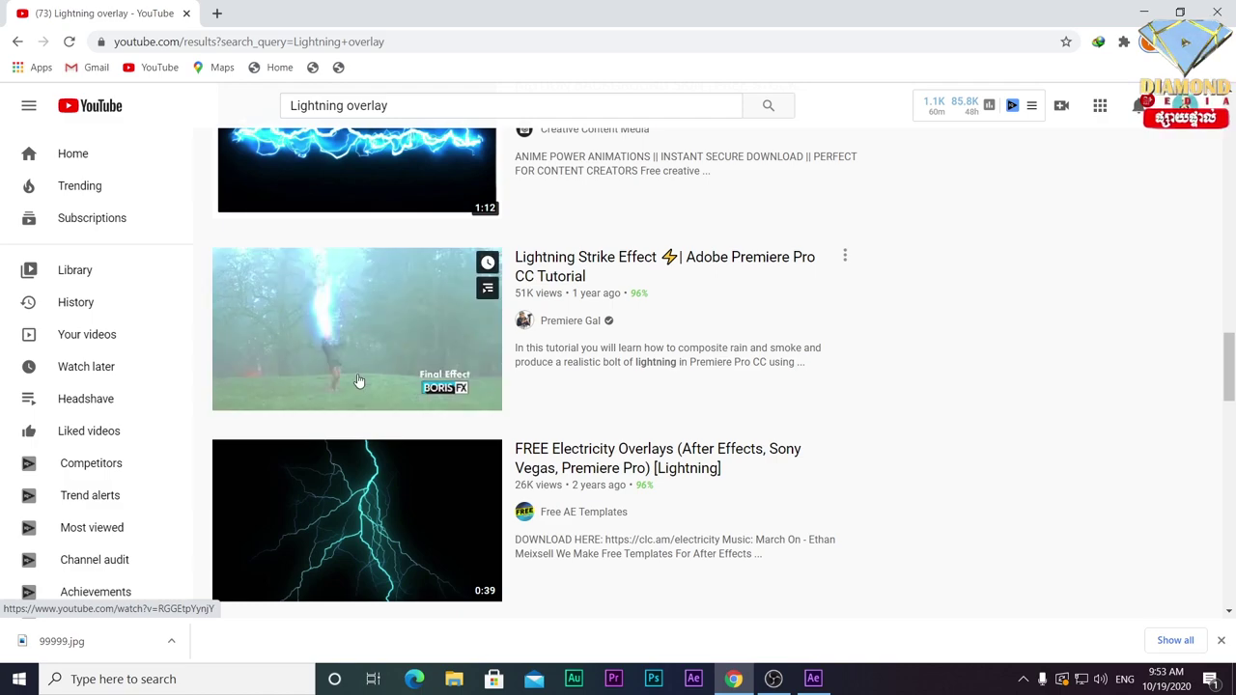
{"action": "scroll", "coordinate": [358, 381], "scroll_direction": "up", "scroll_amount": 5}
{"action": "scroll", "coordinate": [359, 381], "scroll_direction": "down", "scroll_amount": 4}
{"action": "scroll", "coordinate": [359, 382], "scroll_direction": "up", "scroll_amount": 5}
{"action": "scroll", "coordinate": [367, 367], "scroll_direction": "up", "scroll_amount": 5}
{"action": "scroll", "coordinate": [386, 329], "scroll_direction": "down", "scroll_amount": 4}
{"action": "scroll", "coordinate": [397, 309], "scroll_direction": "down", "scroll_amount": 3}
{"action": "scroll", "coordinate": [401, 314], "scroll_direction": "down", "scroll_amount": 5}
{"action": "scroll", "coordinate": [405, 320], "scroll_direction": "down", "scroll_amount": 4}
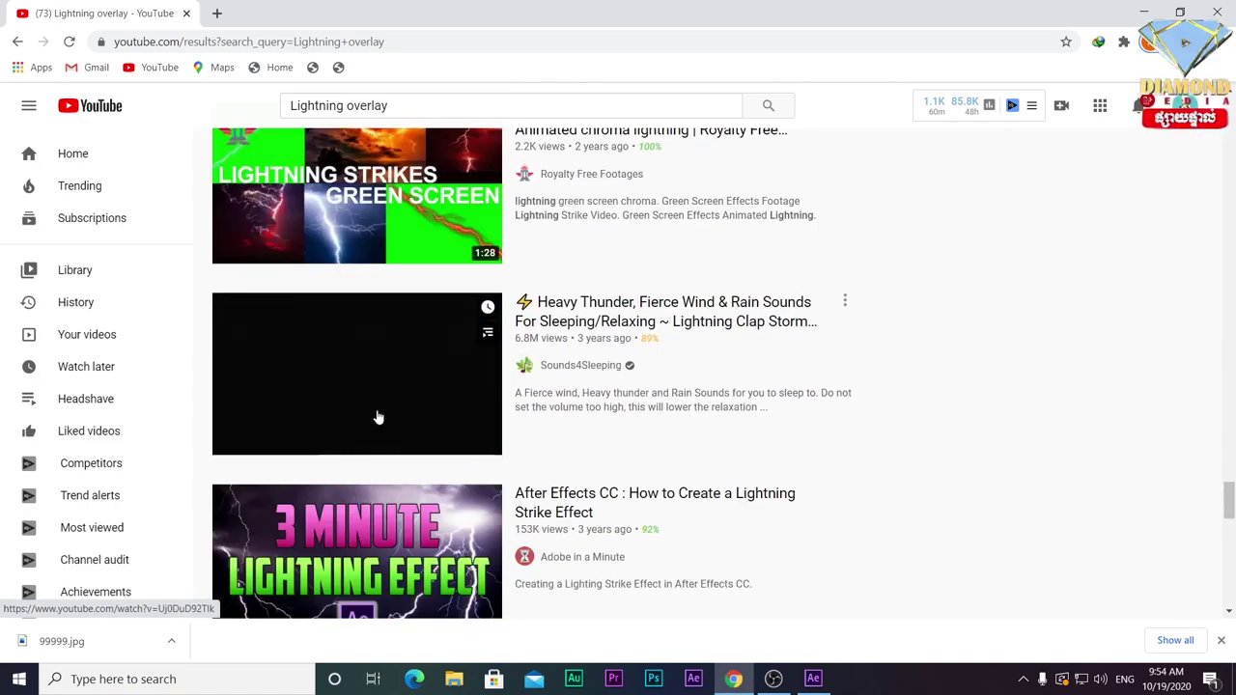
{"action": "scroll", "coordinate": [364, 406], "scroll_direction": "down", "scroll_amount": 4}
{"action": "scroll", "coordinate": [365, 406], "scroll_direction": "down", "scroll_amount": 5}
{"action": "scroll", "coordinate": [365, 406], "scroll_direction": "down", "scroll_amount": 5}
{"action": "scroll", "coordinate": [364, 406], "scroll_direction": "down", "scroll_amount": 3}
{"action": "scroll", "coordinate": [364, 406], "scroll_direction": "down", "scroll_amount": 4}
{"action": "scroll", "coordinate": [366, 414], "scroll_direction": "down", "scroll_amount": 6}
{"action": "scroll", "coordinate": [366, 413], "scroll_direction": "down", "scroll_amount": 7}
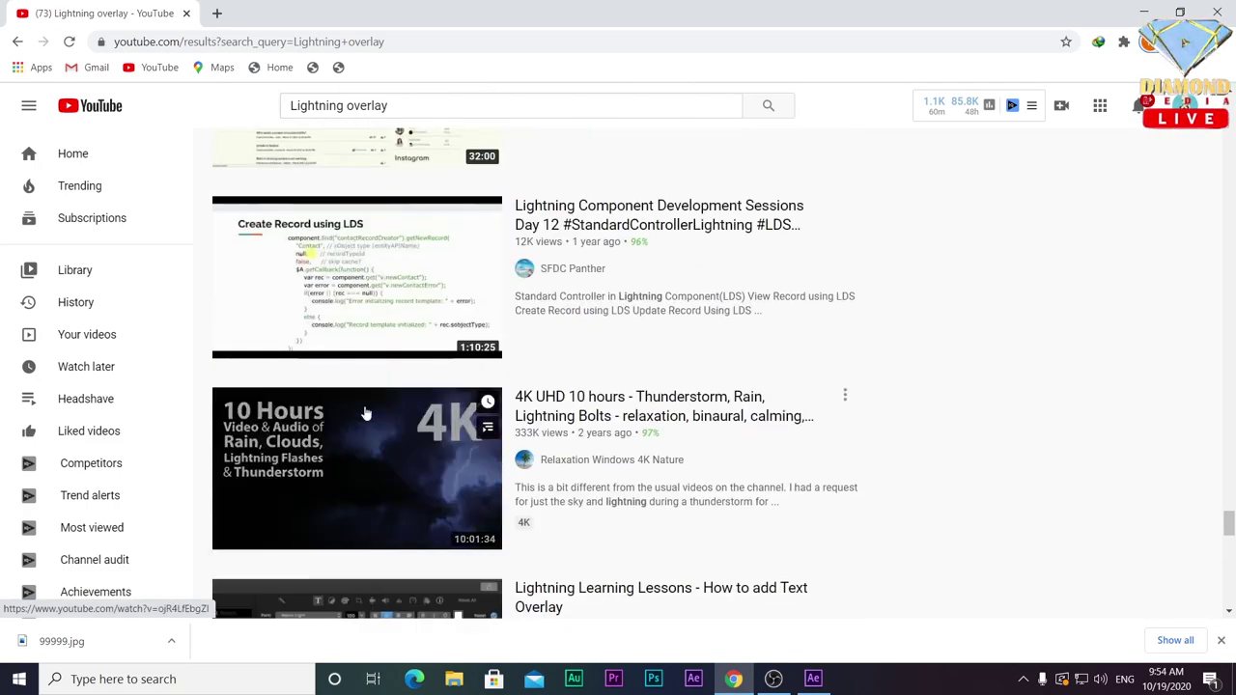
{"action": "scroll", "coordinate": [367, 413], "scroll_direction": "down", "scroll_amount": 5}
{"action": "scroll", "coordinate": [367, 414], "scroll_direction": "down", "scroll_amount": 5}
{"action": "scroll", "coordinate": [368, 412], "scroll_direction": "down", "scroll_amount": 8}
{"action": "scroll", "coordinate": [367, 413], "scroll_direction": "down", "scroll_amount": 5}
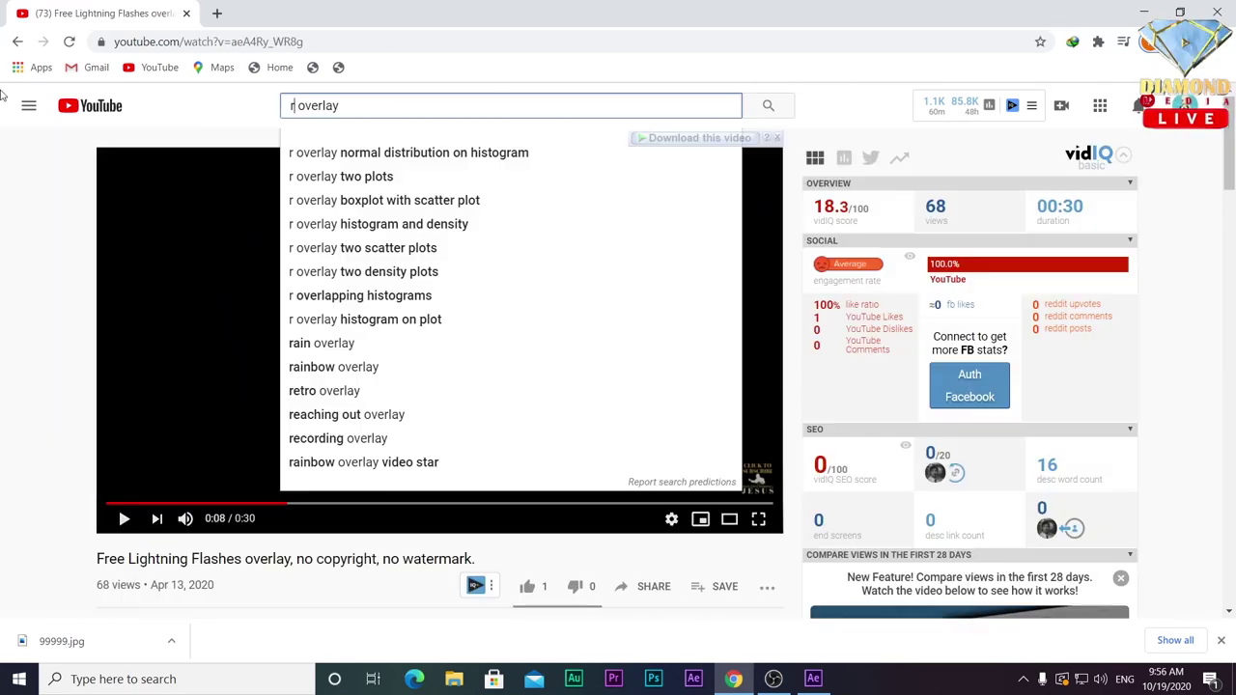
Search for 'raining overlay' and look through the results, briefly checking a rain chroma key video.
{"action": "type", "text": "aining"}
{"action": "key", "text": "Return"}
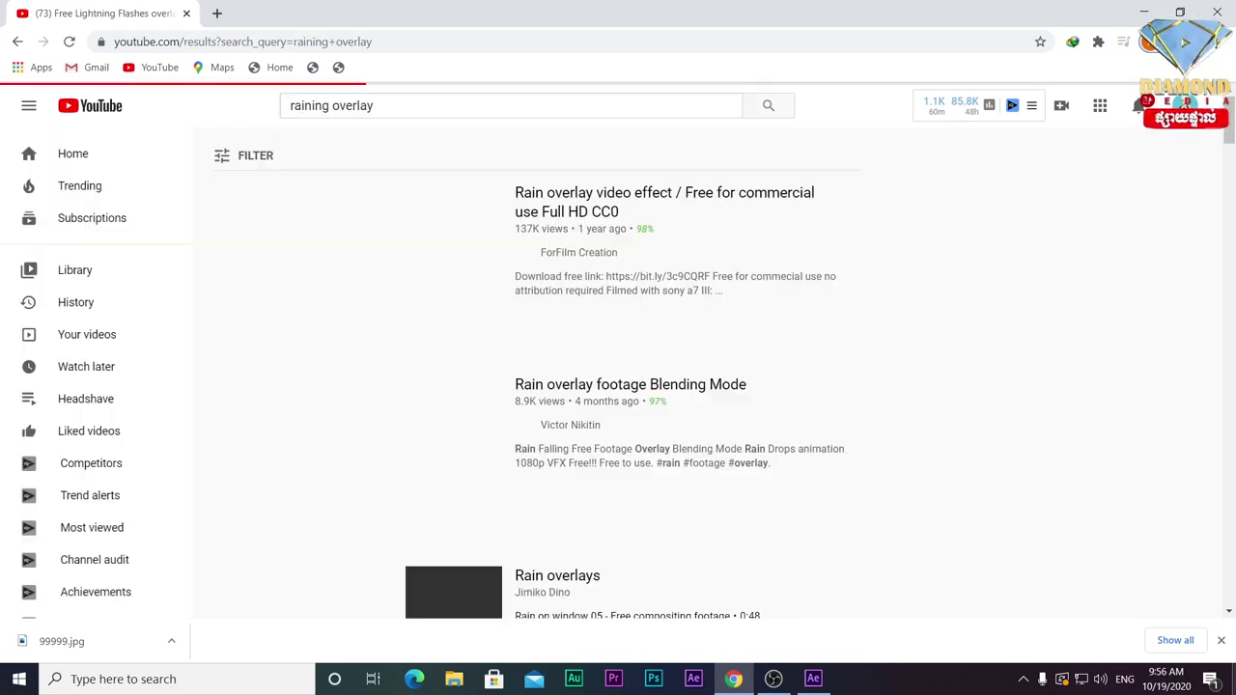
{"action": "scroll", "coordinate": [415, 387], "scroll_direction": "down", "scroll_amount": 1}
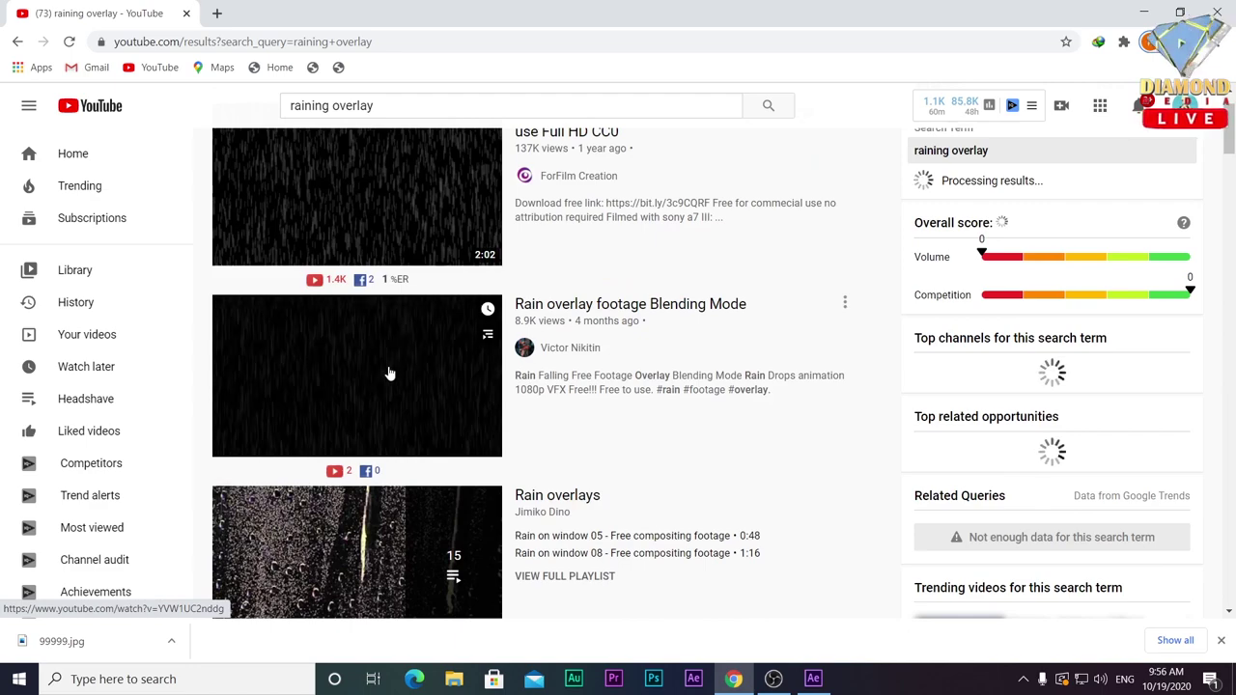
{"action": "scroll", "coordinate": [395, 359], "scroll_direction": "down", "scroll_amount": 5}
{"action": "scroll", "coordinate": [390, 328], "scroll_direction": "down", "scroll_amount": 5}
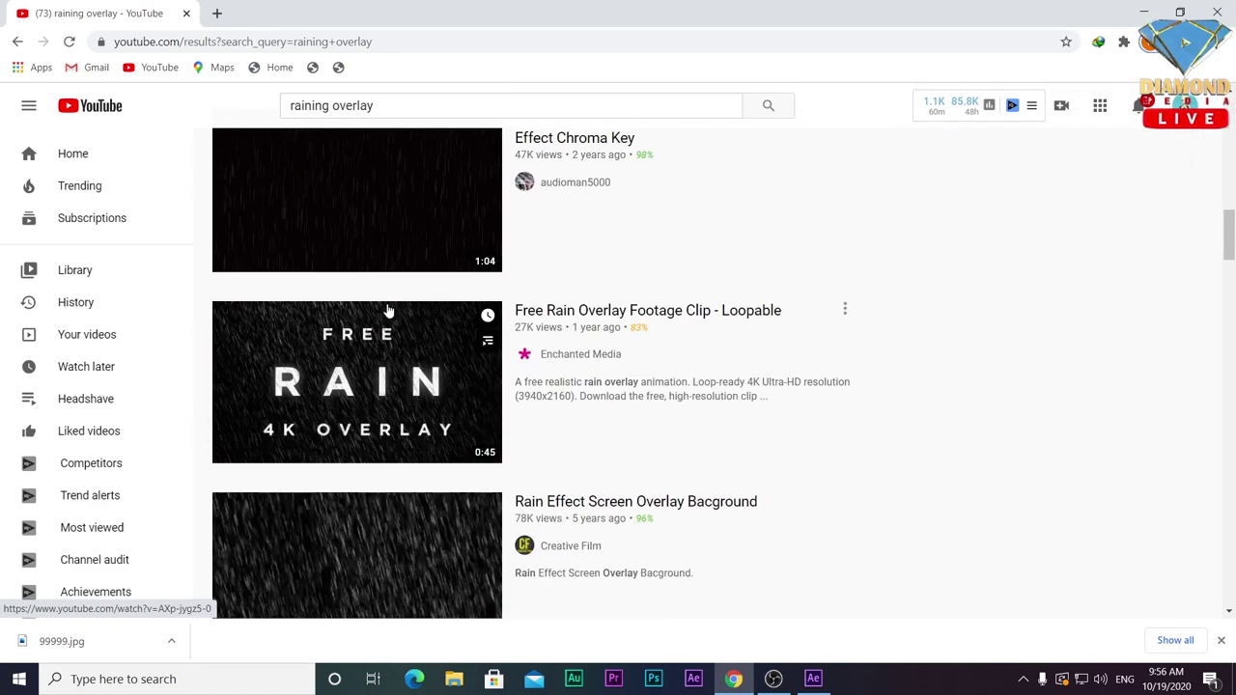
{"action": "left_click", "coordinate": [371, 219]}
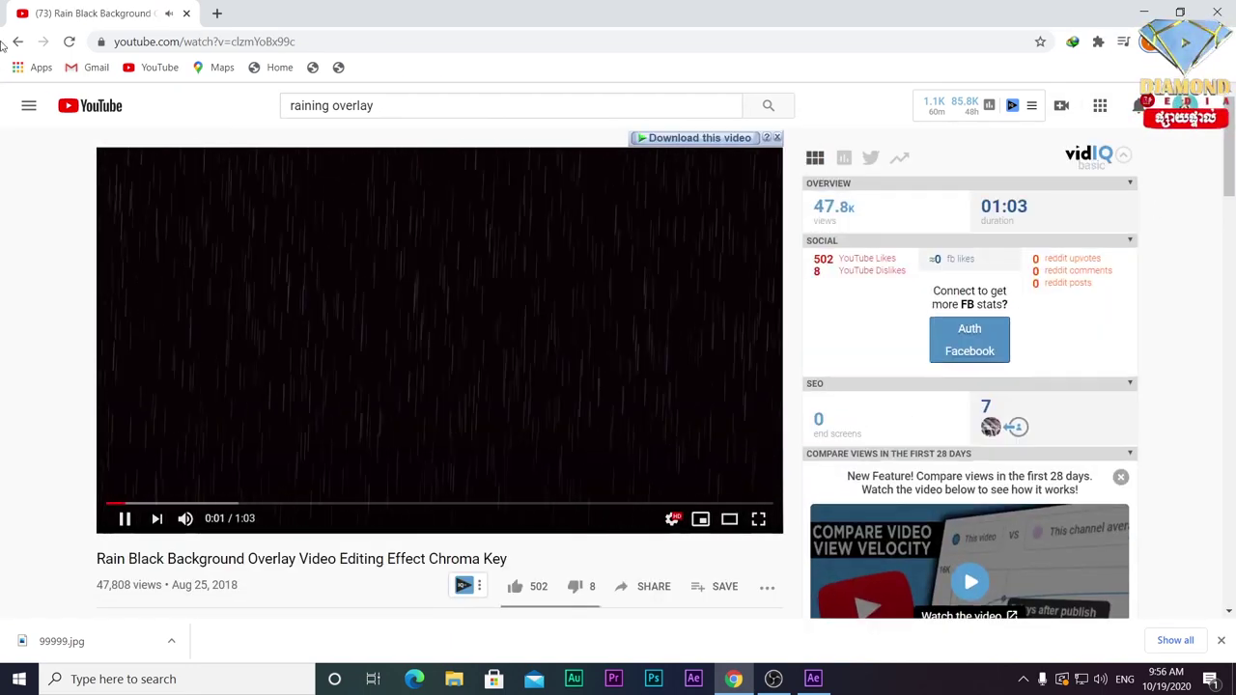
{"action": "key", "text": "alt+Left"}
{"action": "scroll", "coordinate": [541, 338], "scroll_direction": "down", "scroll_amount": 5}
{"action": "scroll", "coordinate": [483, 345], "scroll_direction": "down", "scroll_amount": 5}
{"action": "scroll", "coordinate": [489, 351], "scroll_direction": "down", "scroll_amount": 5}
Download the Overlay Rain video in 720p HD to a chosen folder.
{"action": "left_click", "coordinate": [362, 362]}
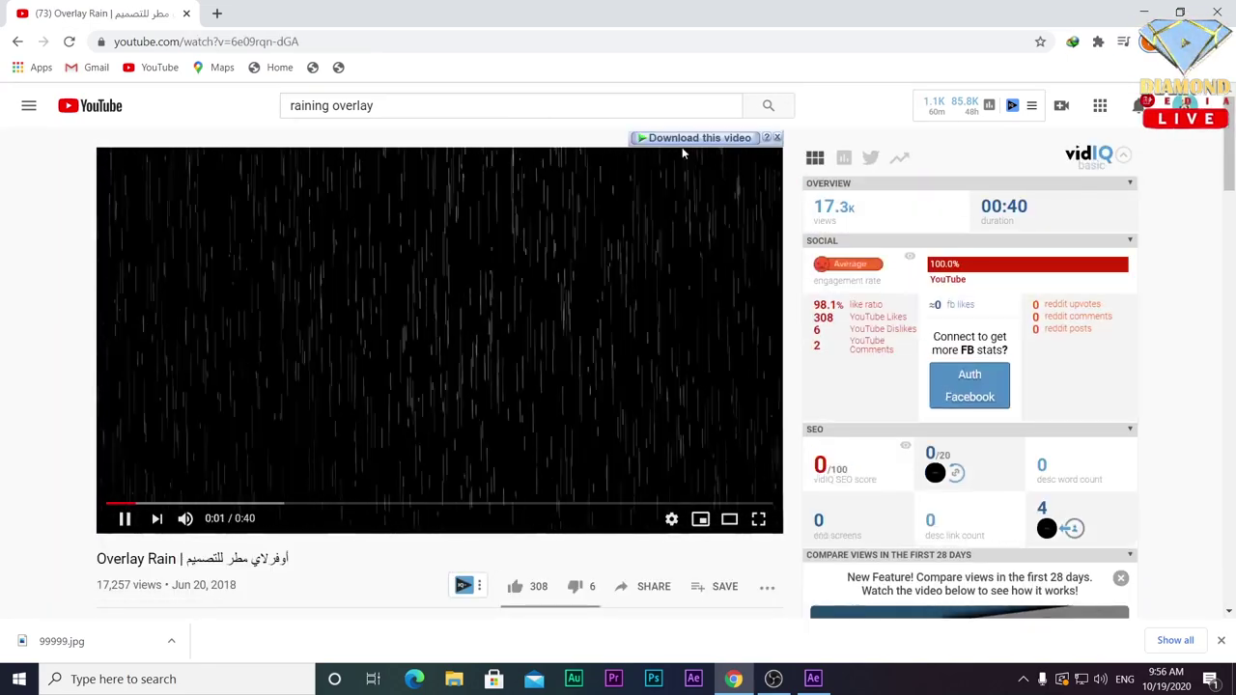
{"action": "mouse_move", "coordinate": [692, 145]}
{"action": "left_click", "coordinate": [772, 189]}
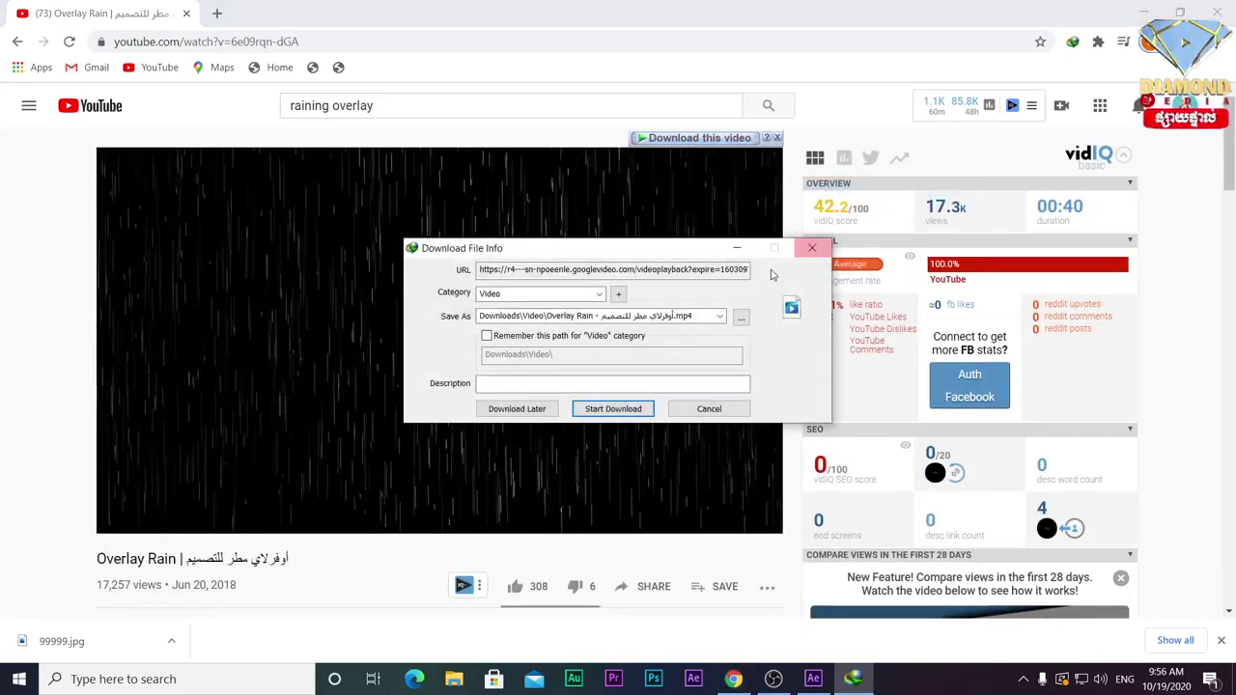
{"action": "left_click", "coordinate": [741, 318]}
{"action": "left_click", "coordinate": [985, 631]}
{"action": "left_click", "coordinate": [612, 408]}
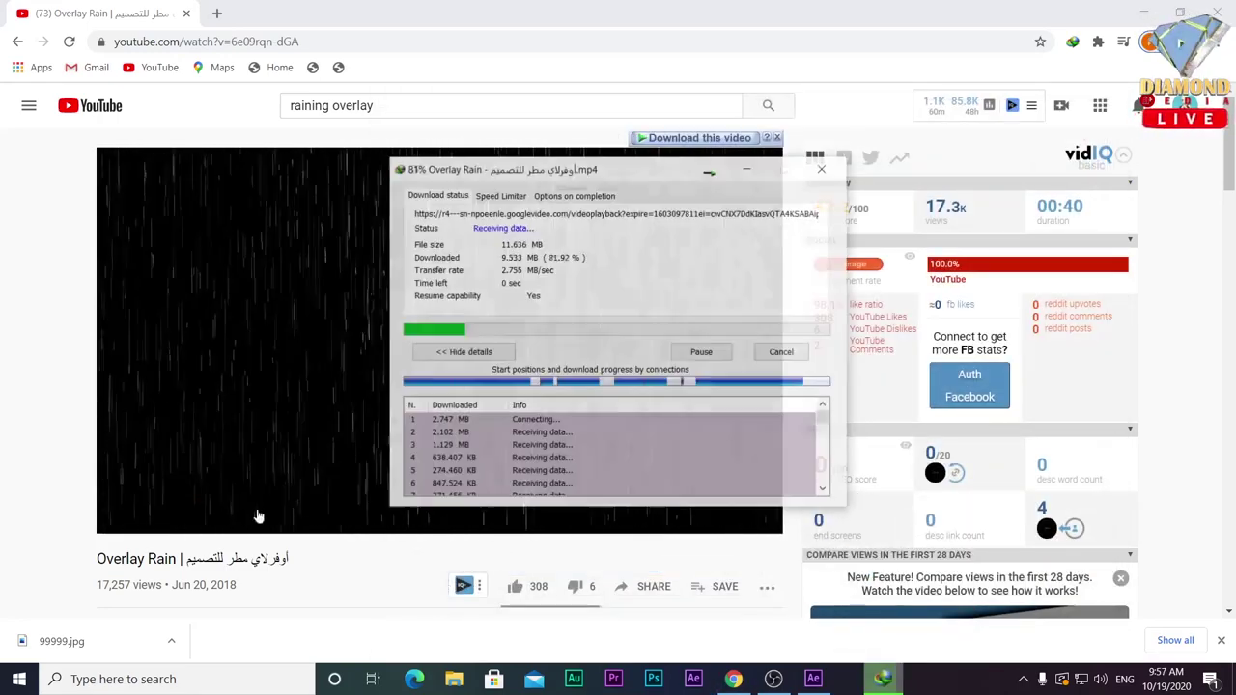
{"action": "left_click", "coordinate": [813, 679]}
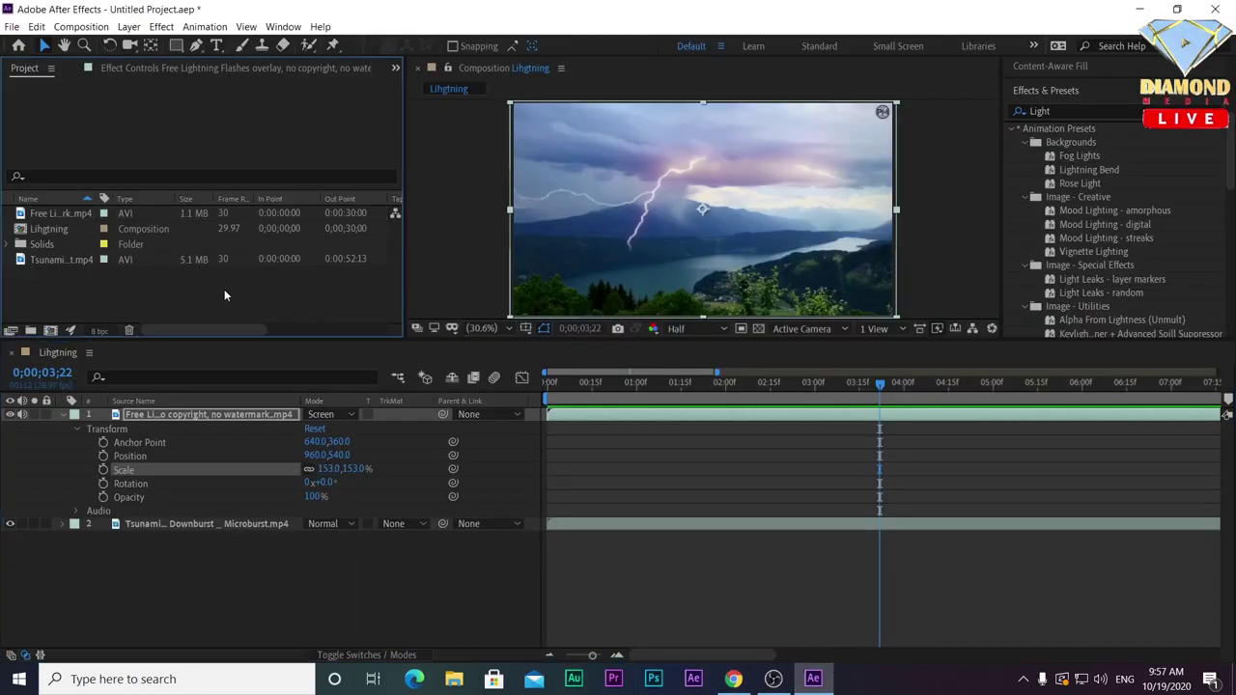
Import Overlay Rain, place it as the top layer, scale it to 157% and set Mode to Screen.
{"action": "key", "text": "ctrl+i"}
{"action": "double_click", "coordinate": [517, 185]}
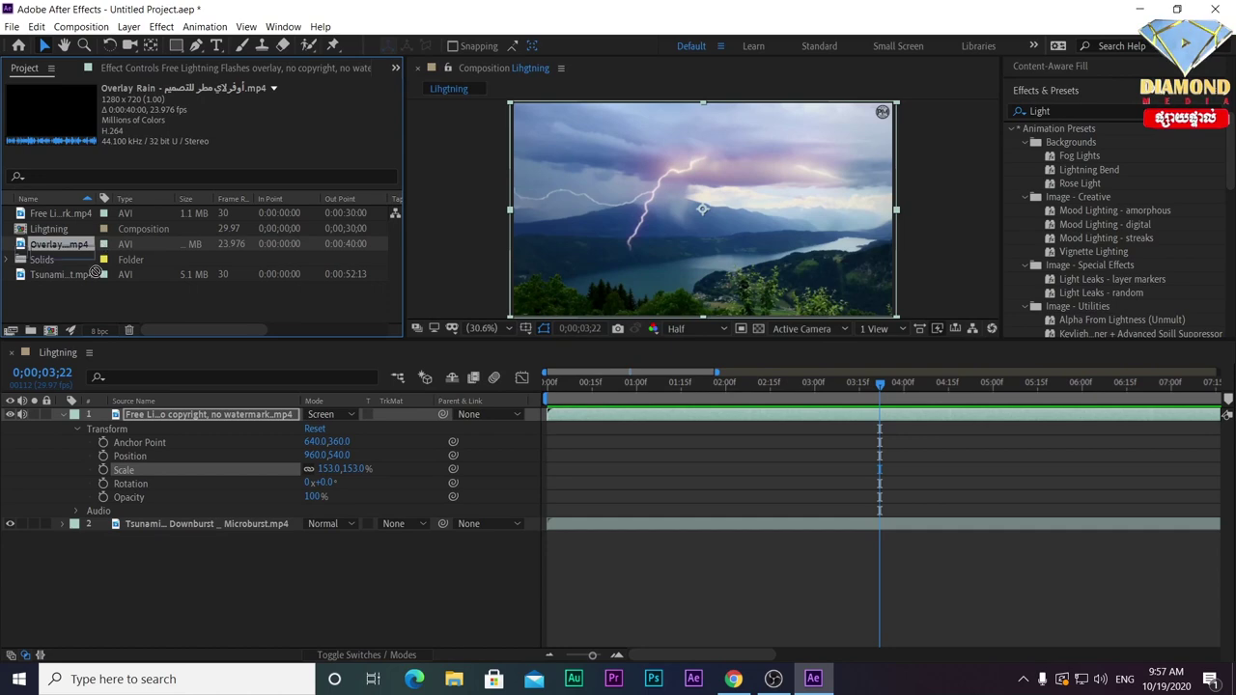
{"action": "left_click_drag", "start_coordinate": [92, 249], "coordinate": [210, 428]}
{"action": "left_click", "coordinate": [63, 416]}
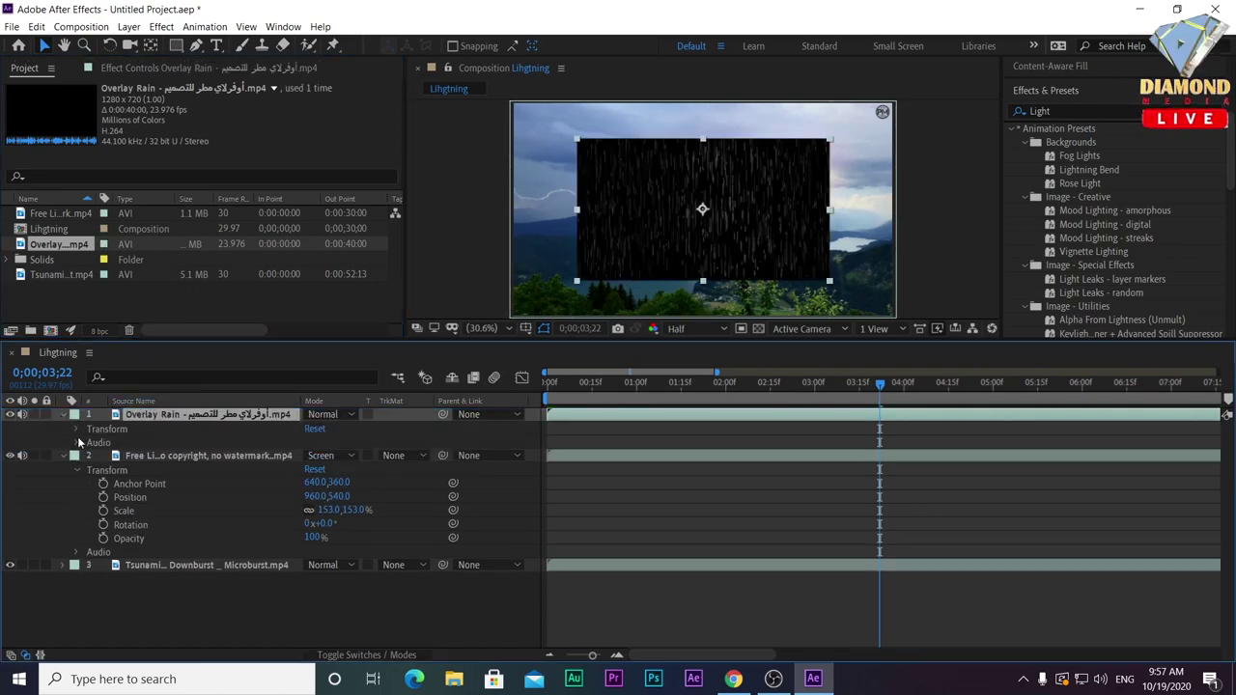
{"action": "left_click", "coordinate": [77, 429]}
{"action": "left_click_drag", "start_coordinate": [327, 471], "coordinate": [367, 468]}
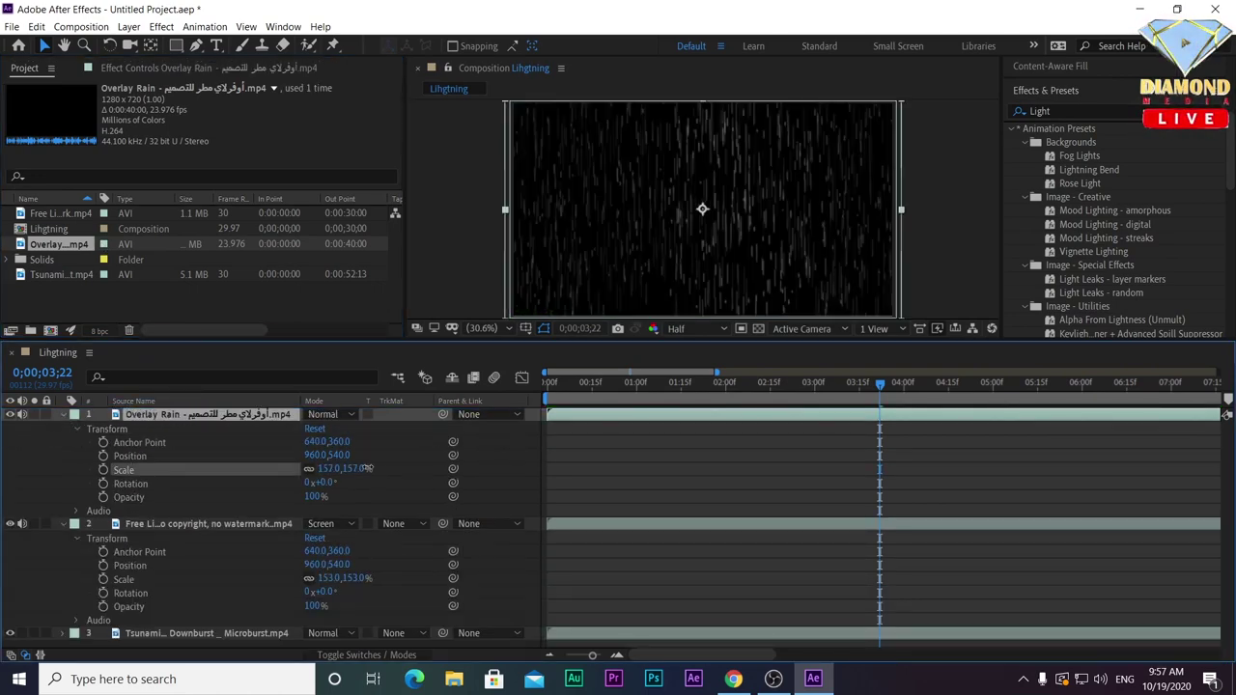
{"action": "left_click", "coordinate": [328, 415]}
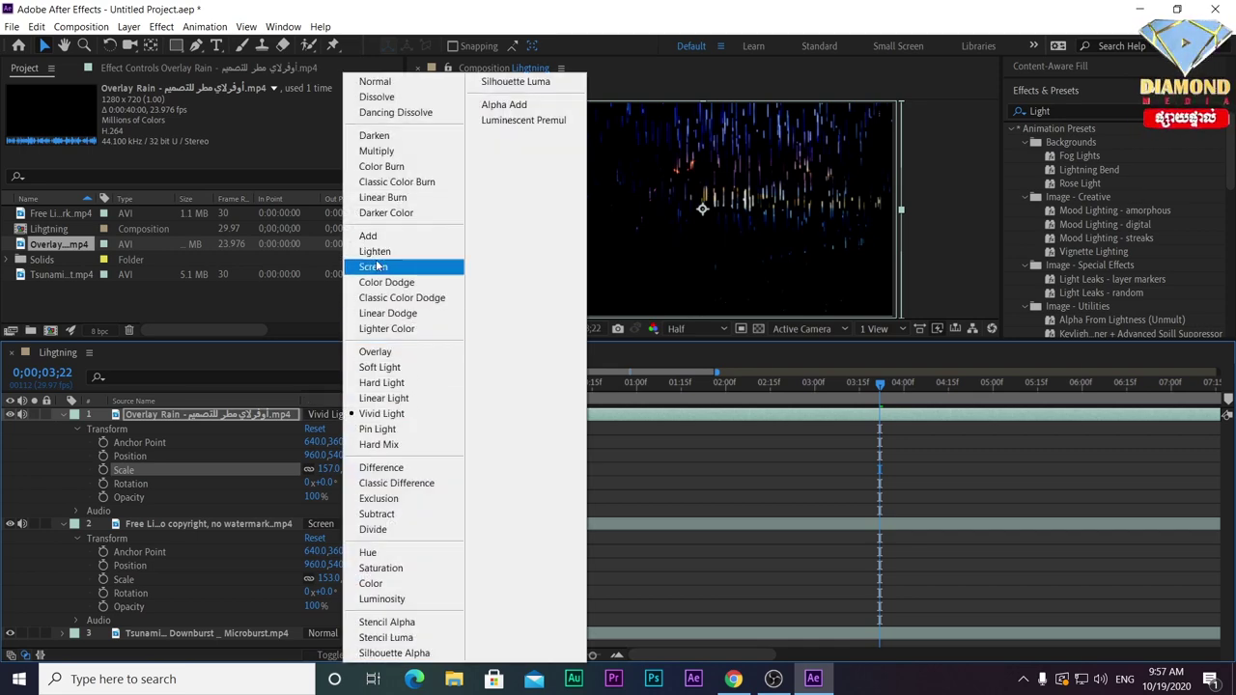
{"action": "left_click", "coordinate": [377, 263]}
Preview the composition and collapse the rain and lightning layers' properties.
{"action": "key", "text": "space"}
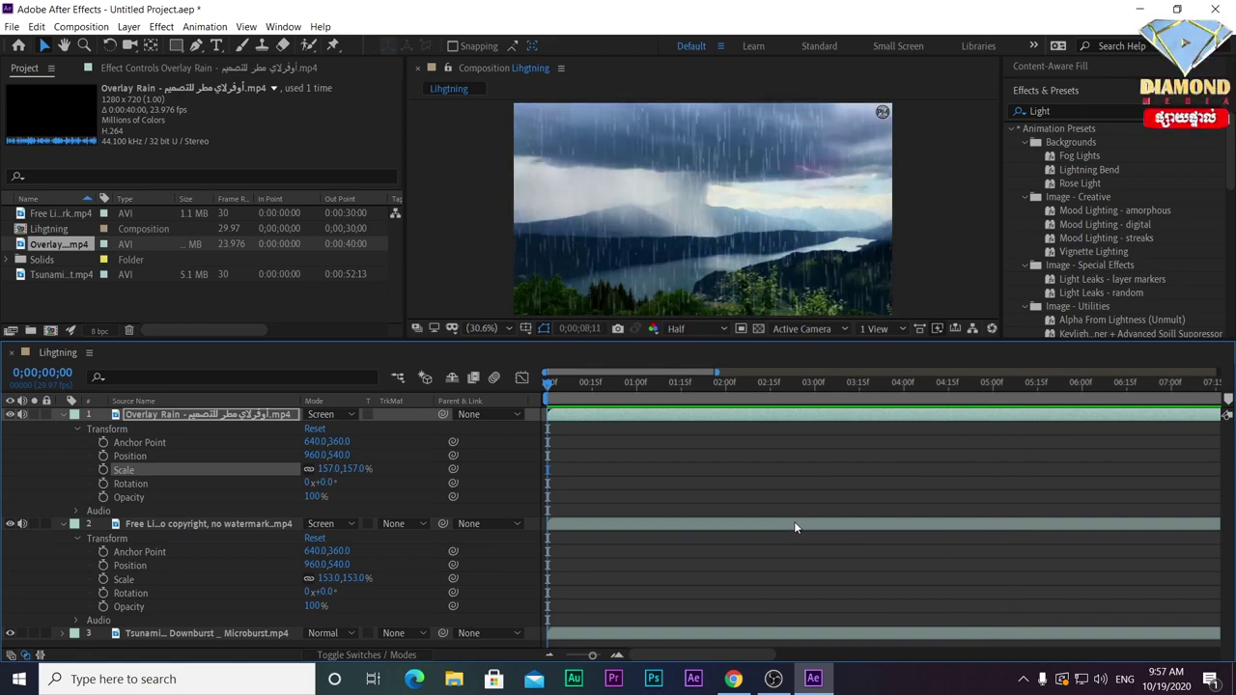
{"action": "left_click", "coordinate": [62, 414]}
{"action": "left_click", "coordinate": [64, 428]}
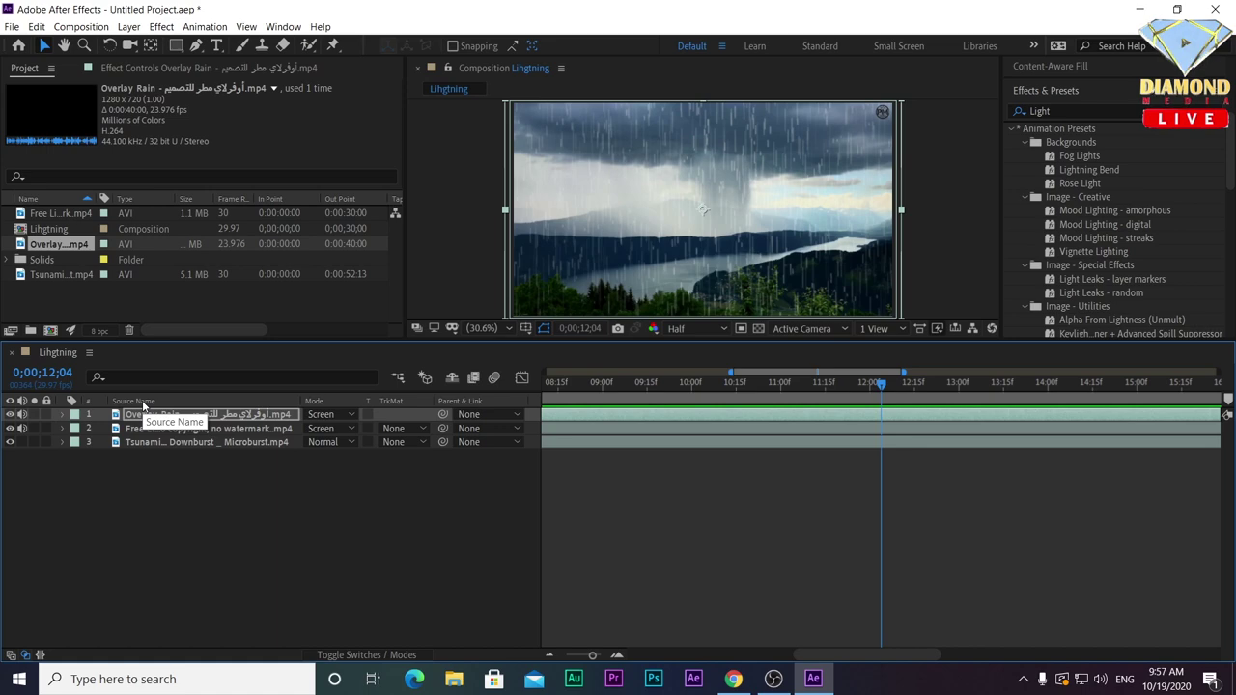
{"action": "double_click", "coordinate": [186, 305]}
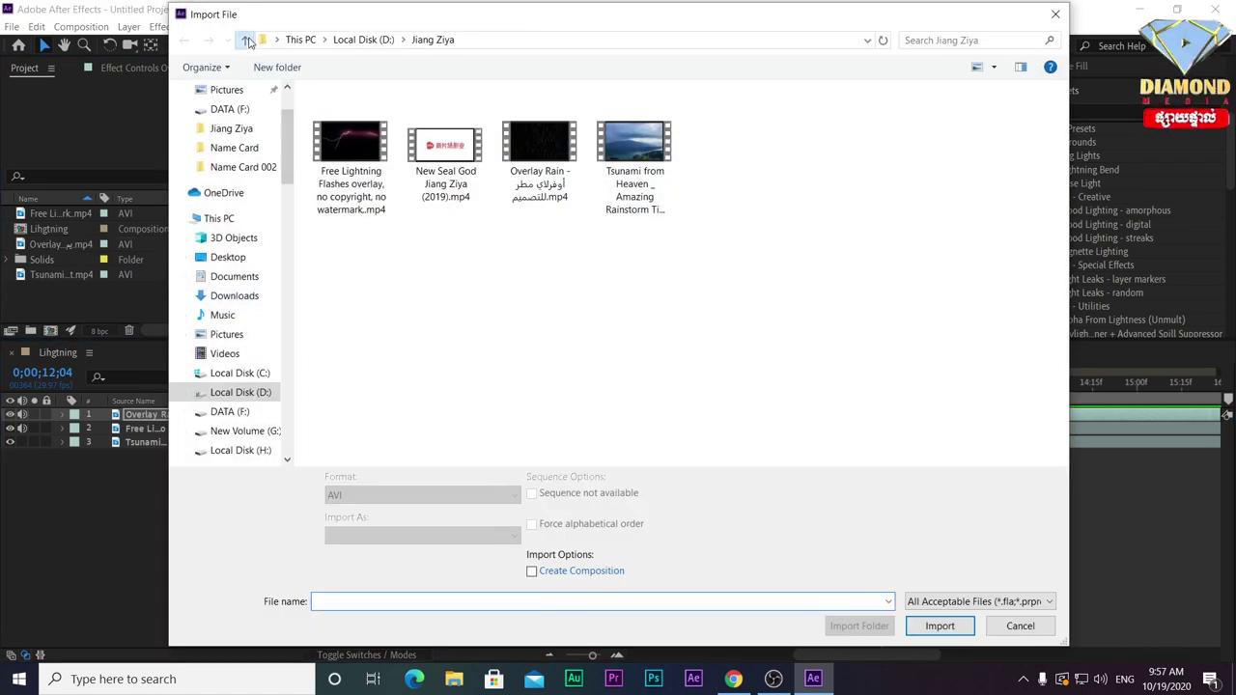
Import the thunder clip from DATA (F:) > Drama Trialer > Sound Effect and place it as layer 4.
{"action": "left_click", "coordinate": [245, 40]}
{"action": "scroll", "coordinate": [618, 222], "scroll_direction": "up", "scroll_amount": 1}
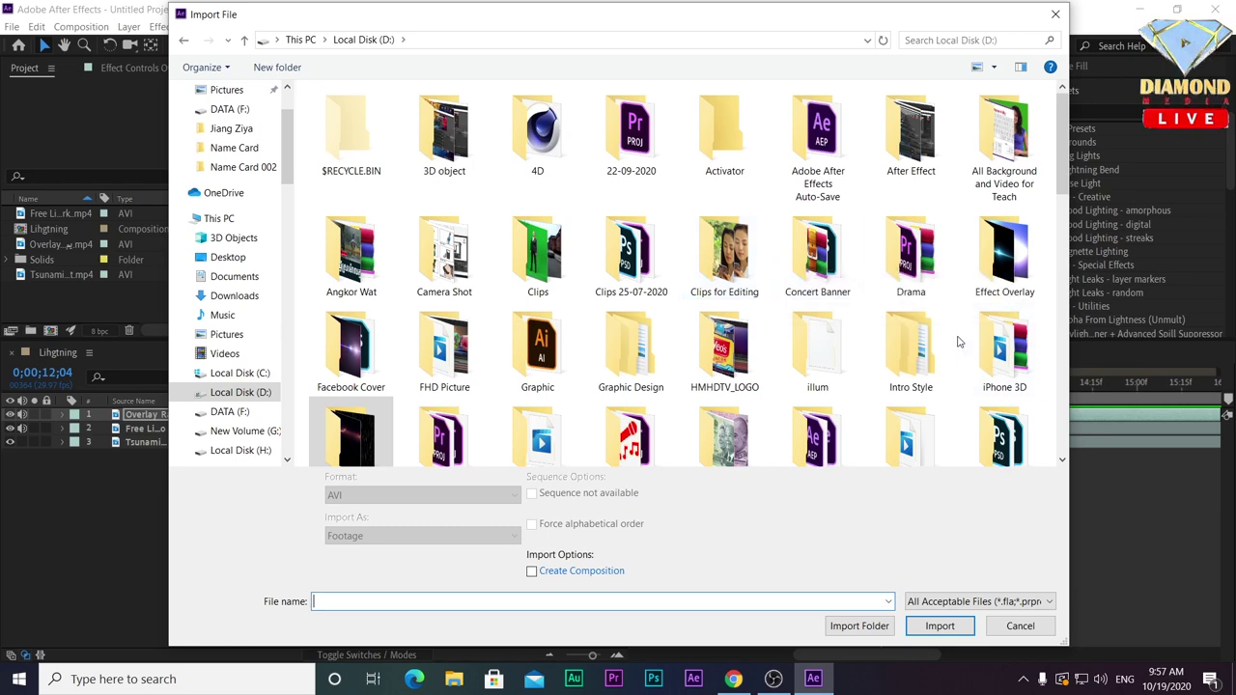
{"action": "scroll", "coordinate": [850, 309], "scroll_direction": "down", "scroll_amount": 2}
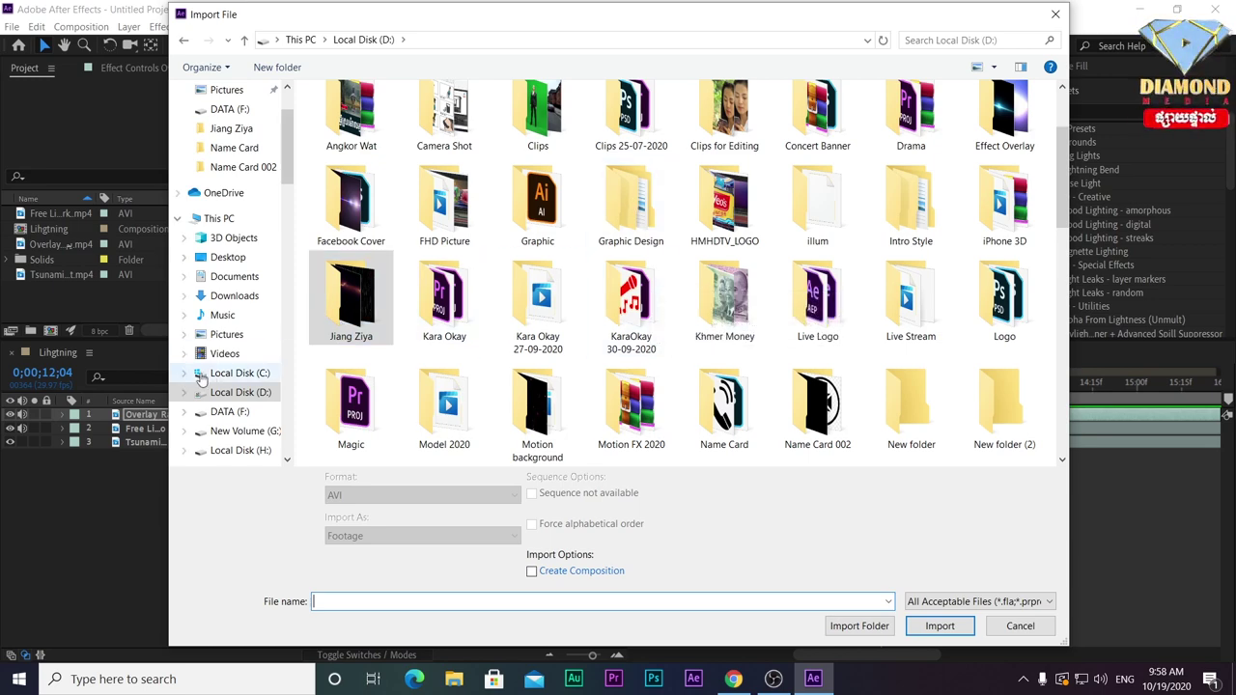
{"action": "left_click", "coordinate": [229, 412]}
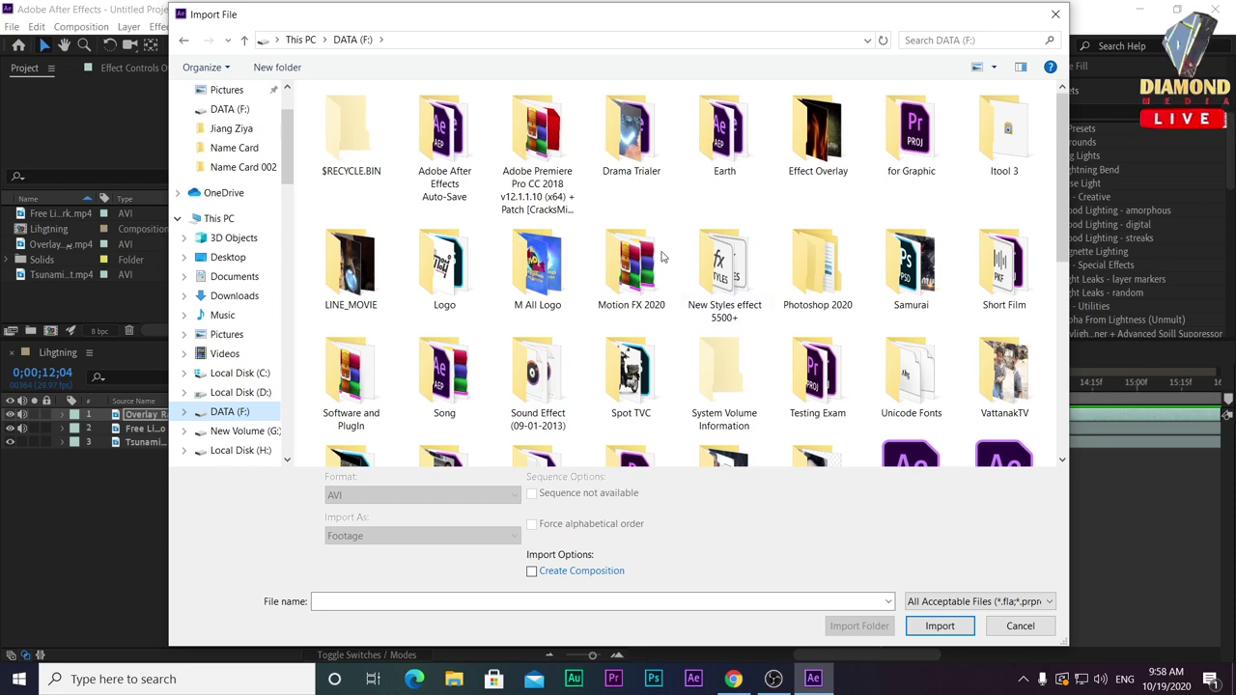
{"action": "double_click", "coordinate": [631, 135]}
{"action": "double_click", "coordinate": [517, 130]}
{"action": "double_click", "coordinate": [634, 136]}
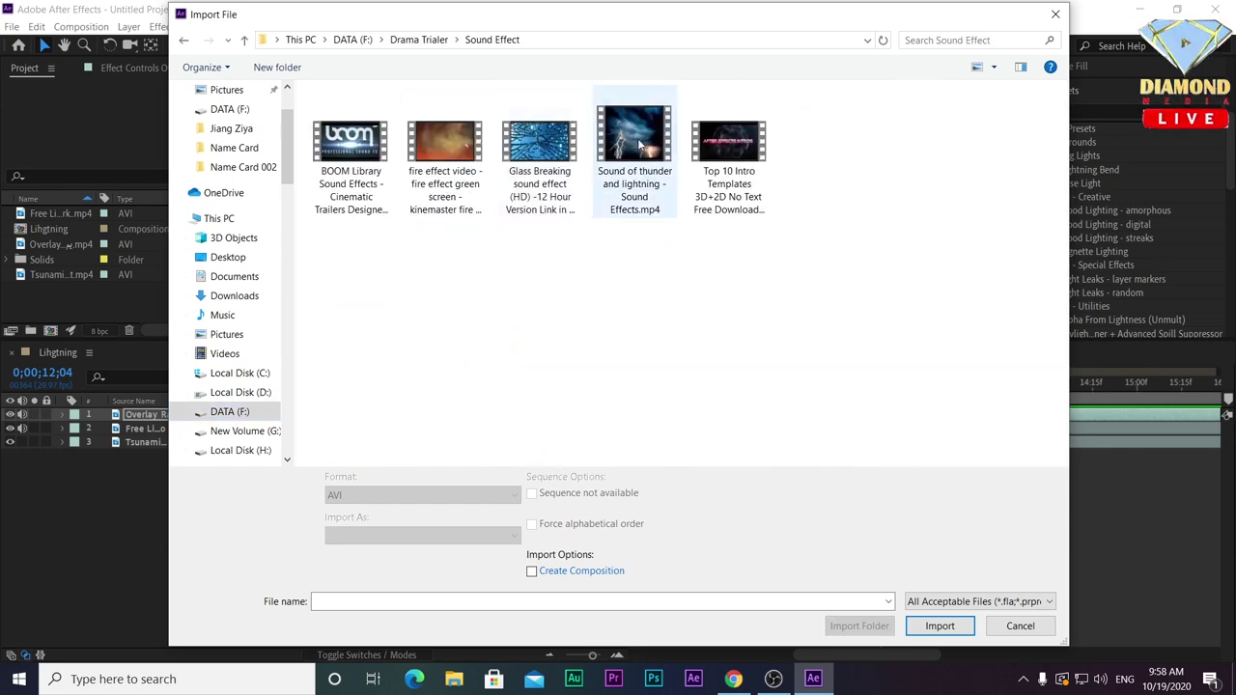
{"action": "left_click_drag", "start_coordinate": [54, 280], "coordinate": [762, 470]}
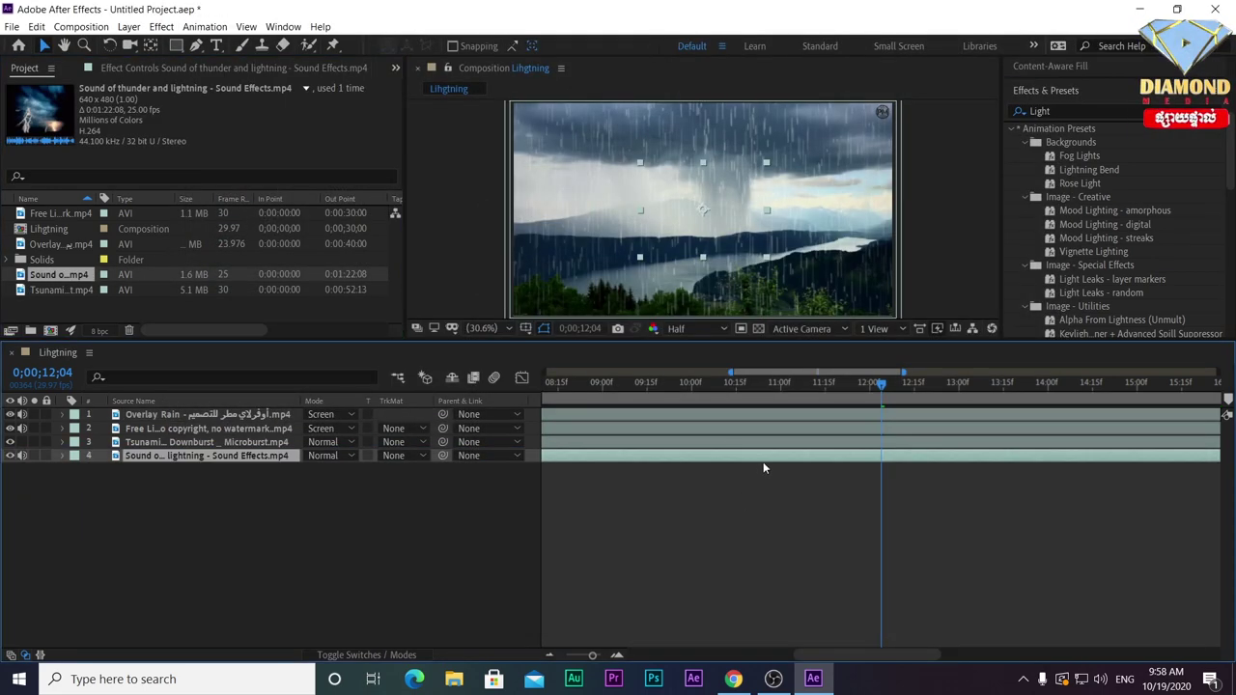
Preview the whole storm composition twice from the start with an enlarged viewer.
{"action": "key", "text": "Home"}
{"action": "key", "text": "semicolon"}
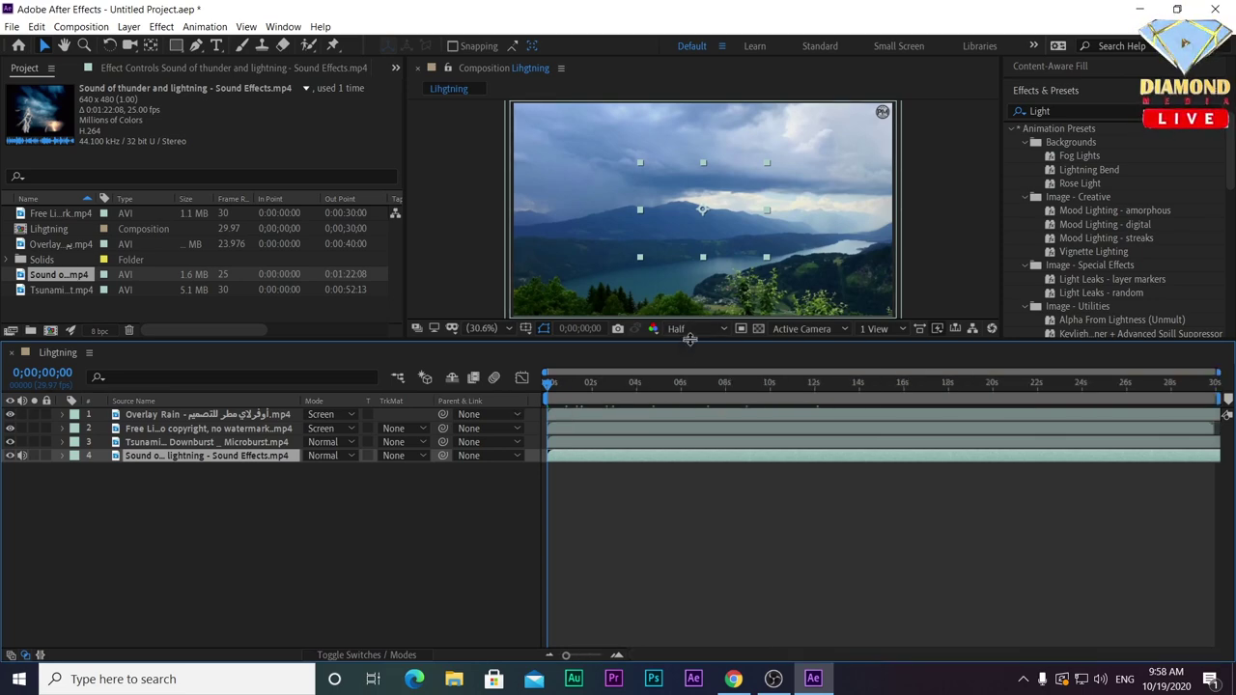
{"action": "left_click_drag", "start_coordinate": [689, 341], "coordinate": [689, 409]}
{"action": "key", "text": "space"}
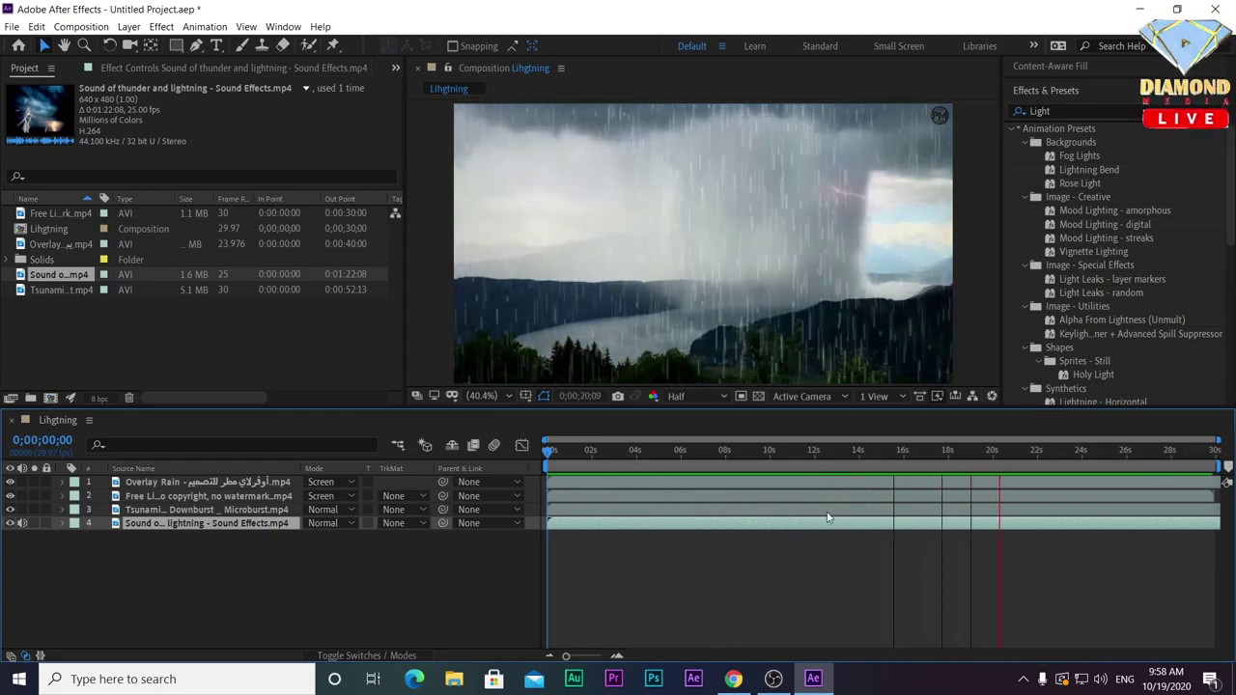
{"action": "key", "text": "space"}
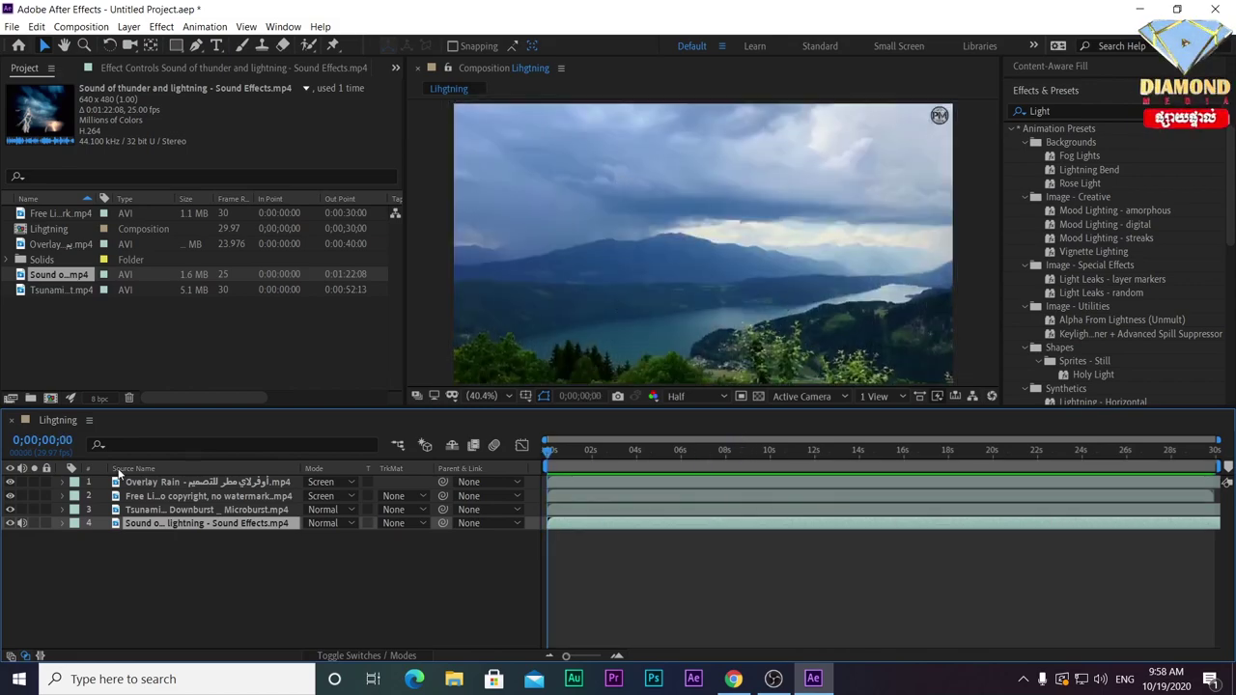
{"action": "key", "text": "space"}
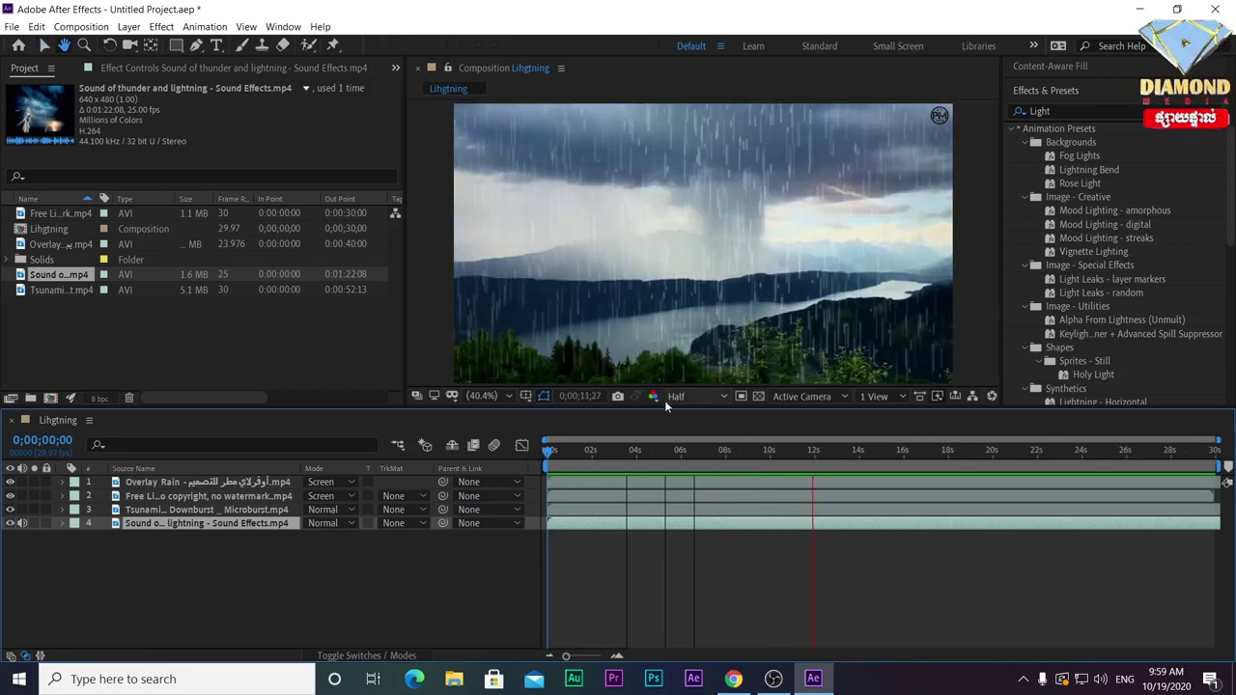
{"action": "key", "text": "space"}
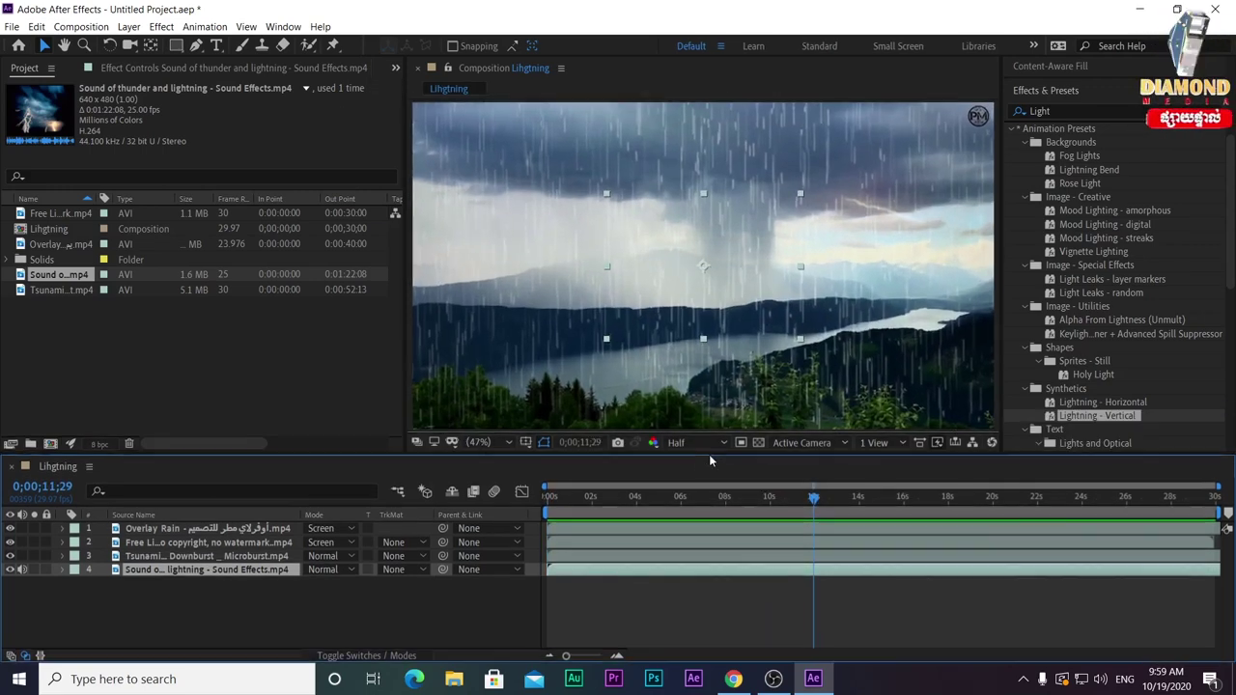
{"action": "left_click_drag", "start_coordinate": [703, 415], "coordinate": [709, 462]}
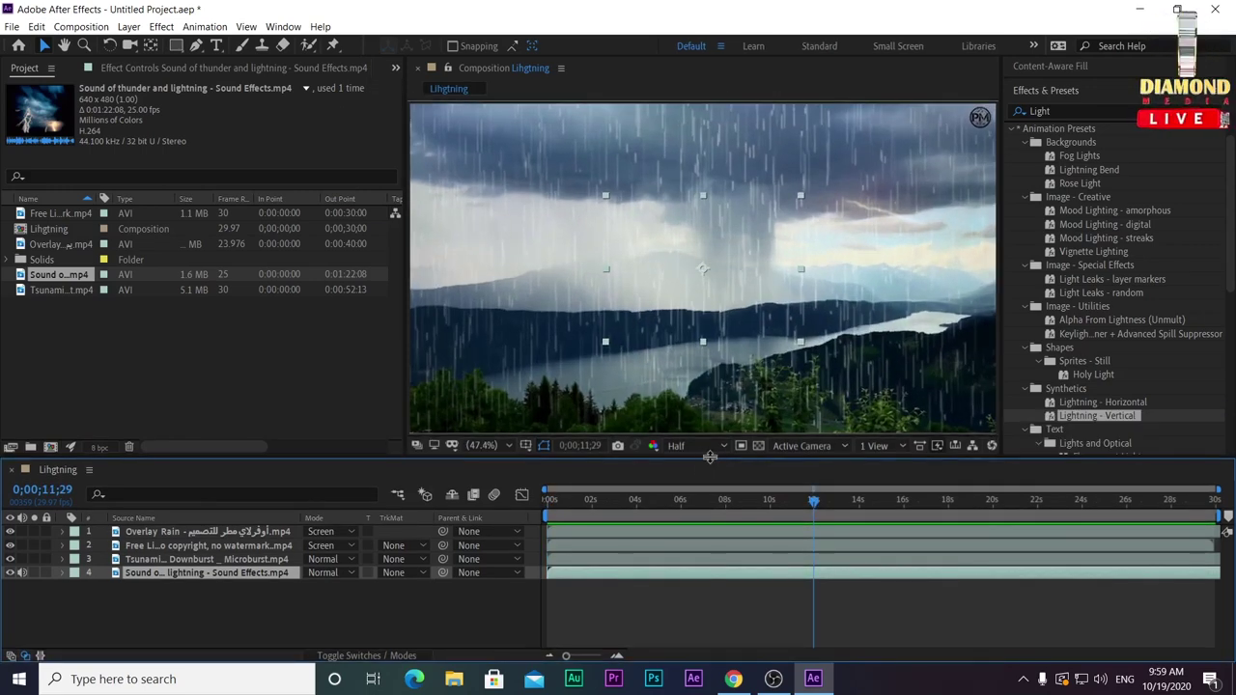
{"action": "scroll", "coordinate": [682, 309], "scroll_direction": "down", "scroll_amount": 2}
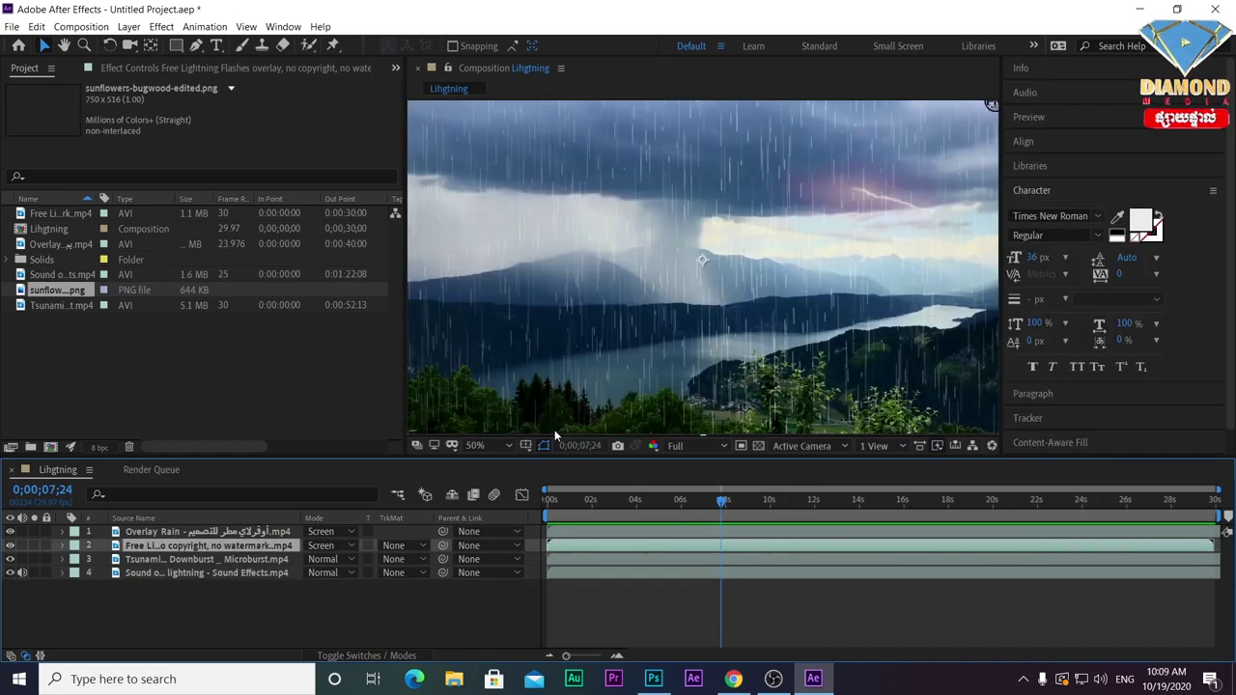
Add a Hue/Saturation effect to the lightning flashes layer with Master Saturation at 100.
{"action": "key", "text": "Caps_Lock"}
{"action": "key", "text": "space"}
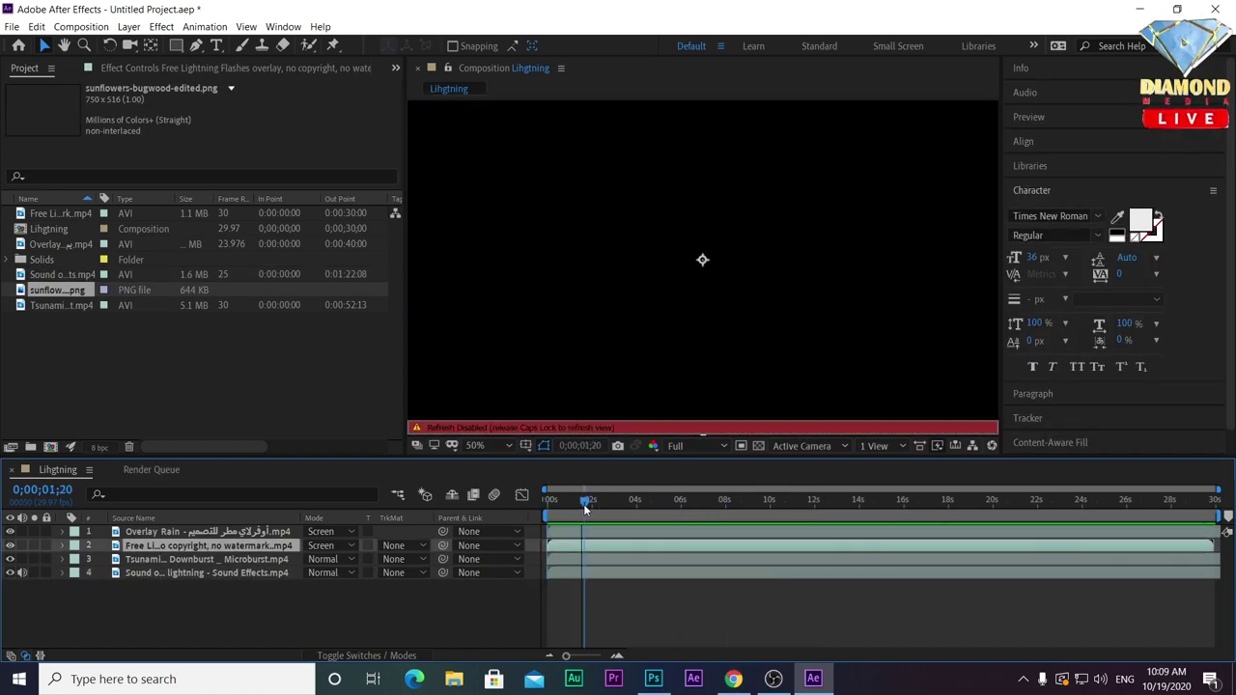
{"action": "left_click_drag", "start_coordinate": [809, 500], "coordinate": [628, 517]}
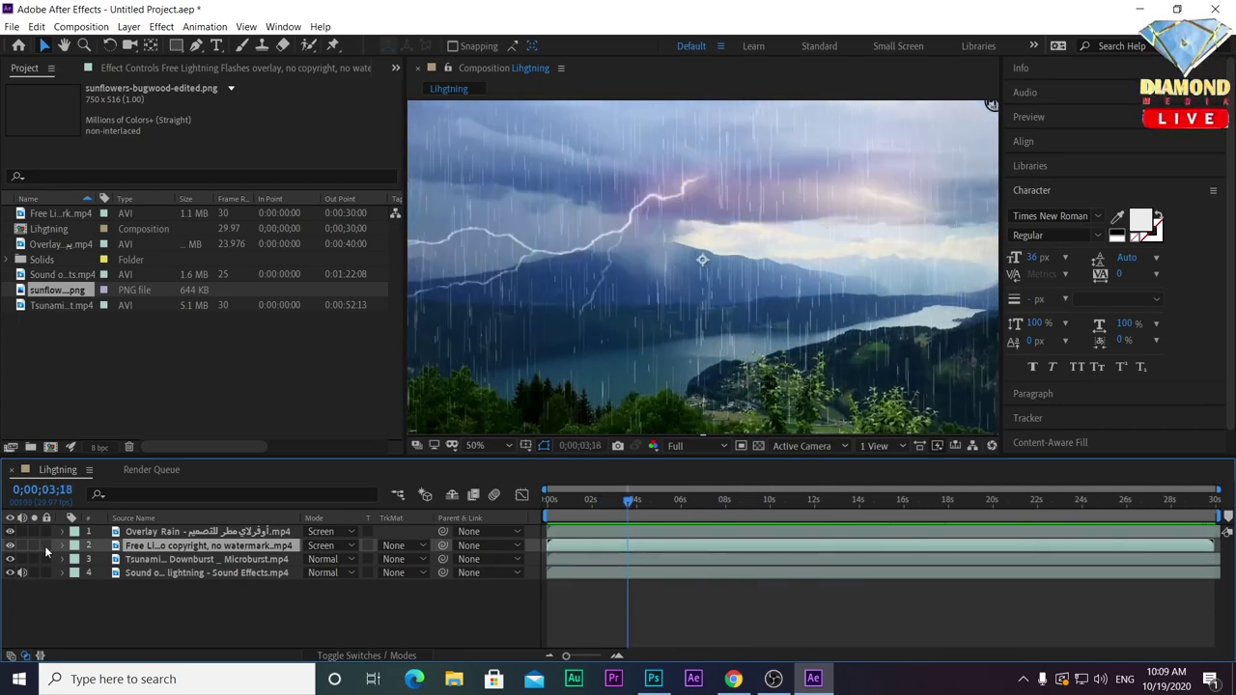
{"action": "left_click", "coordinate": [166, 27]}
{"action": "mouse_move", "coordinate": [220, 194]}
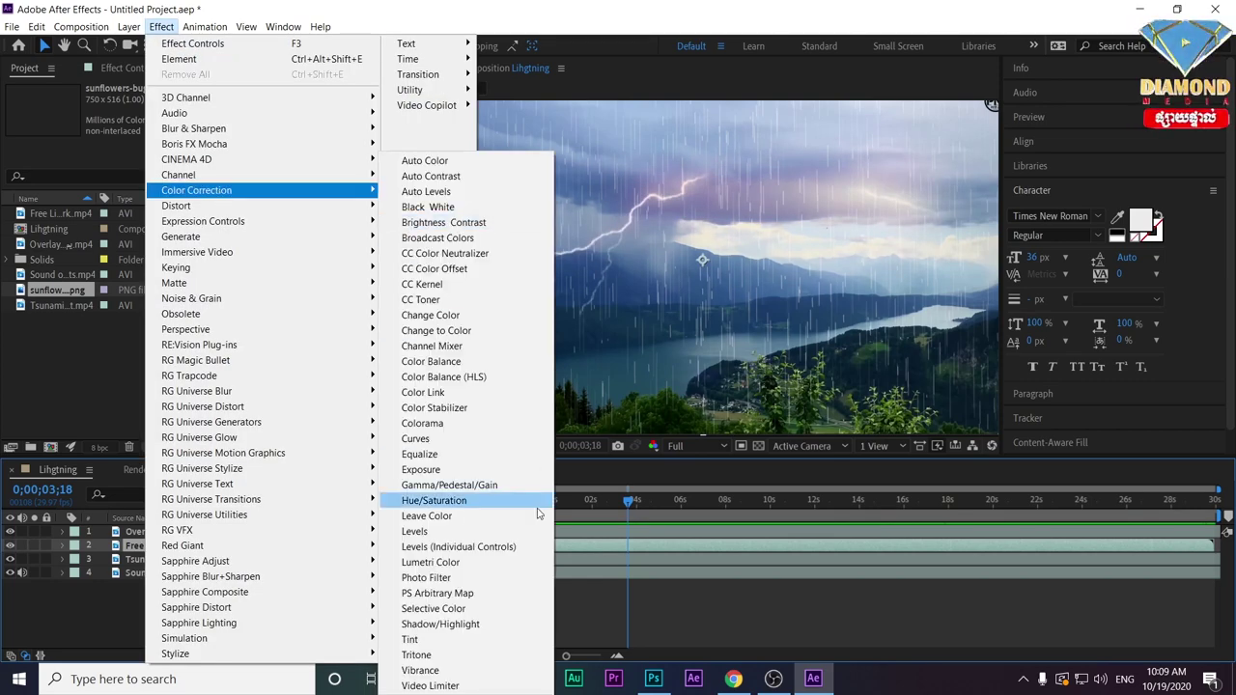
{"action": "left_click", "coordinate": [433, 502]}
{"action": "left_click_drag", "start_coordinate": [209, 248], "coordinate": [374, 251]}
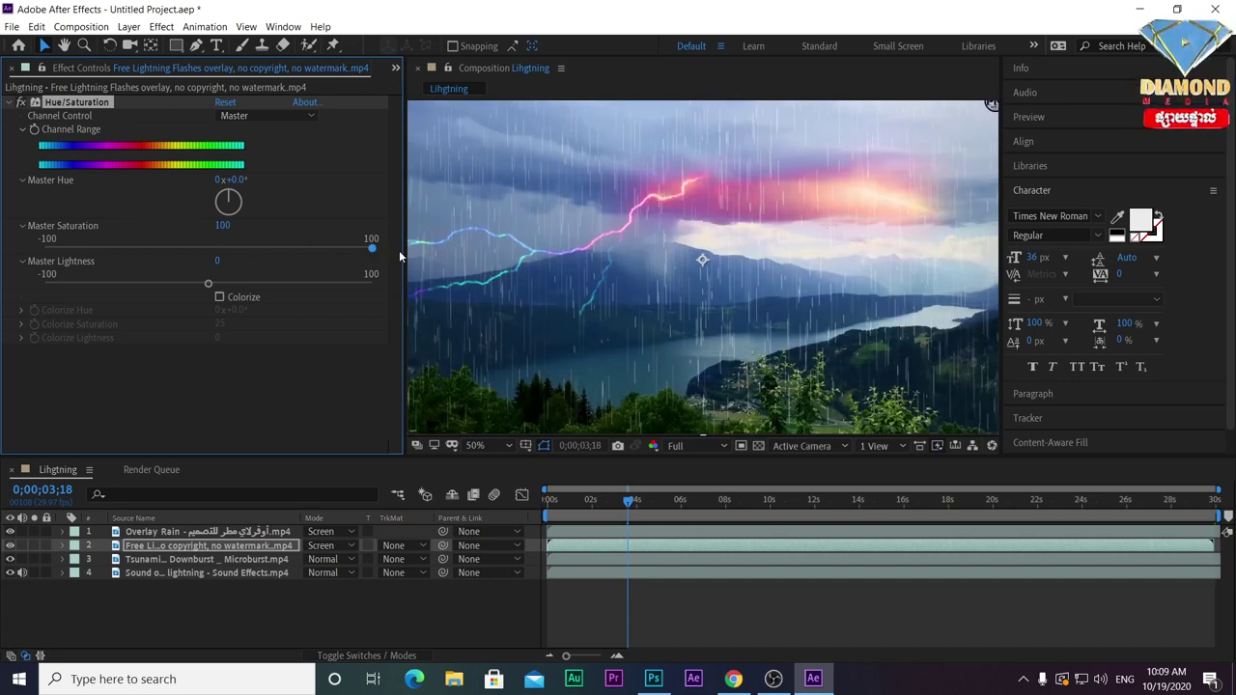
Preview the coloured lightning and jump to about 4 seconds.
{"action": "key", "text": "space"}
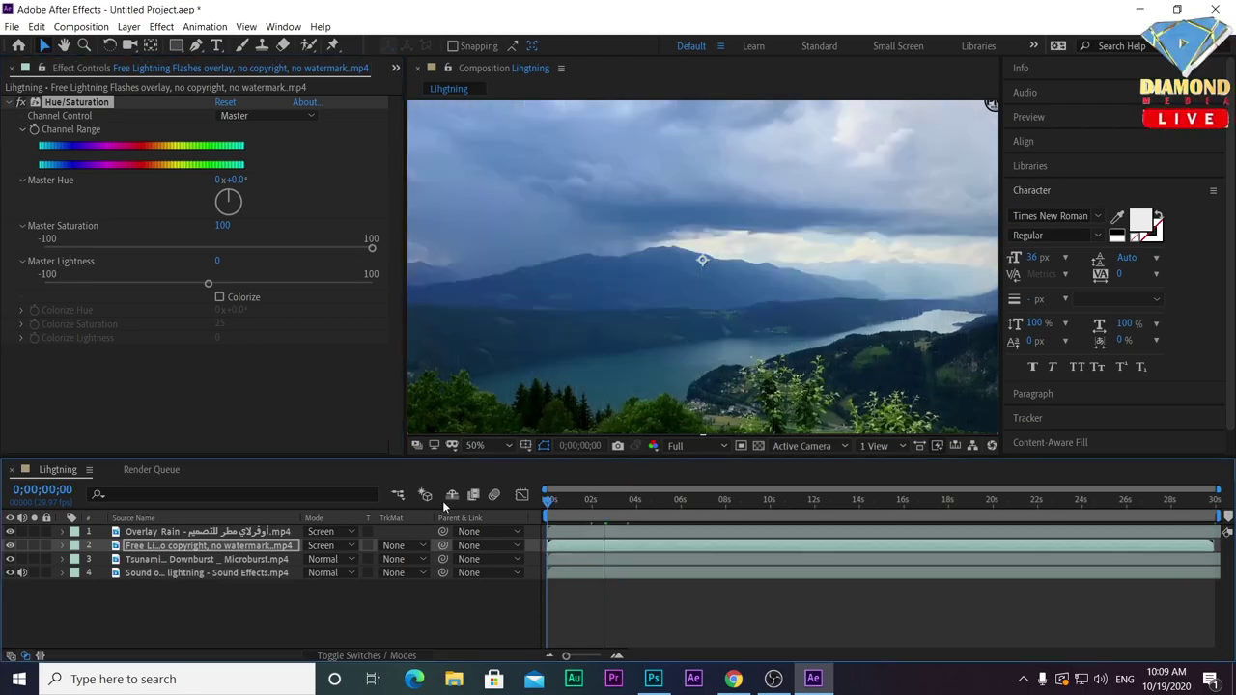
{"action": "key", "text": "space"}
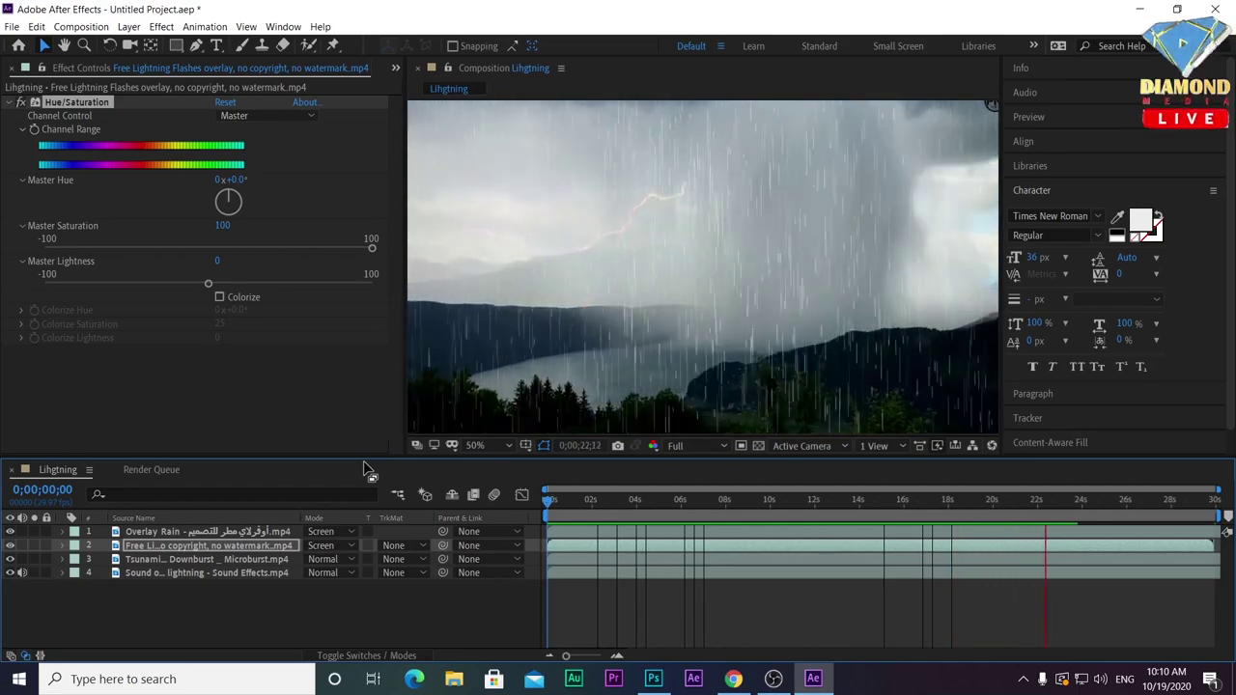
{"action": "left_click", "coordinate": [646, 503]}
Add Curves to the Tsunami rainstorm layer and drag the RGB midpoint down to darken it.
{"action": "left_click", "coordinate": [246, 560]}
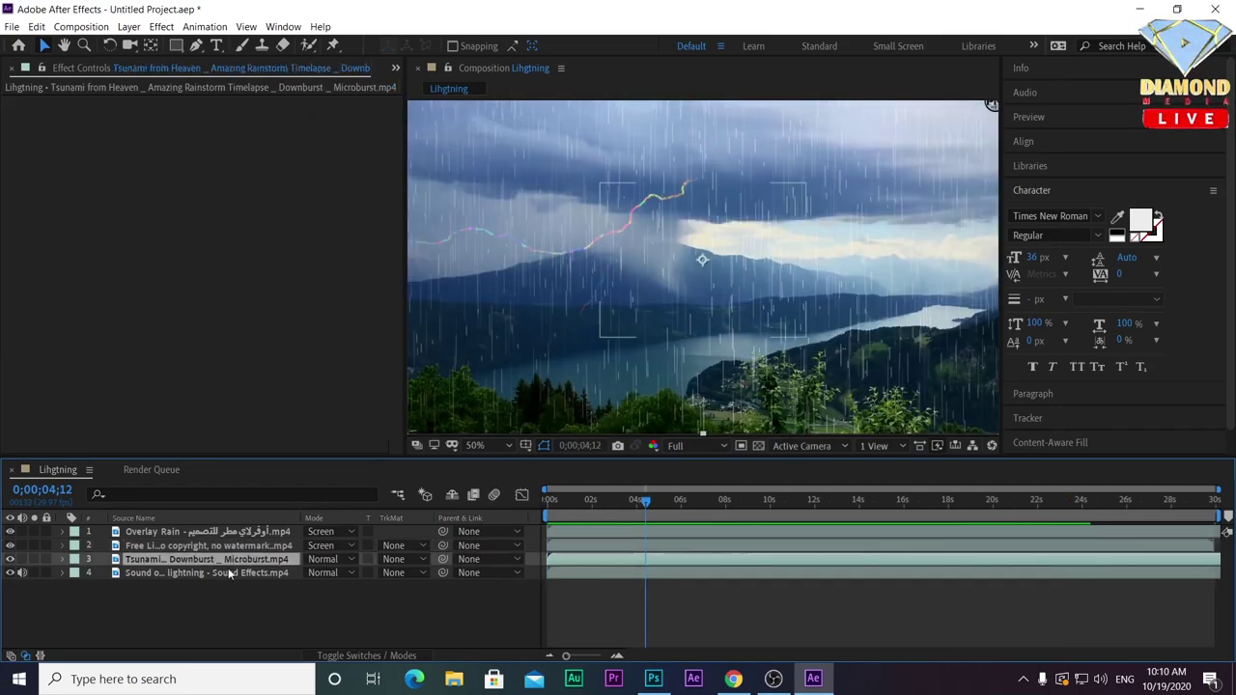
{"action": "left_click", "coordinate": [161, 26]}
{"action": "mouse_move", "coordinate": [241, 190]}
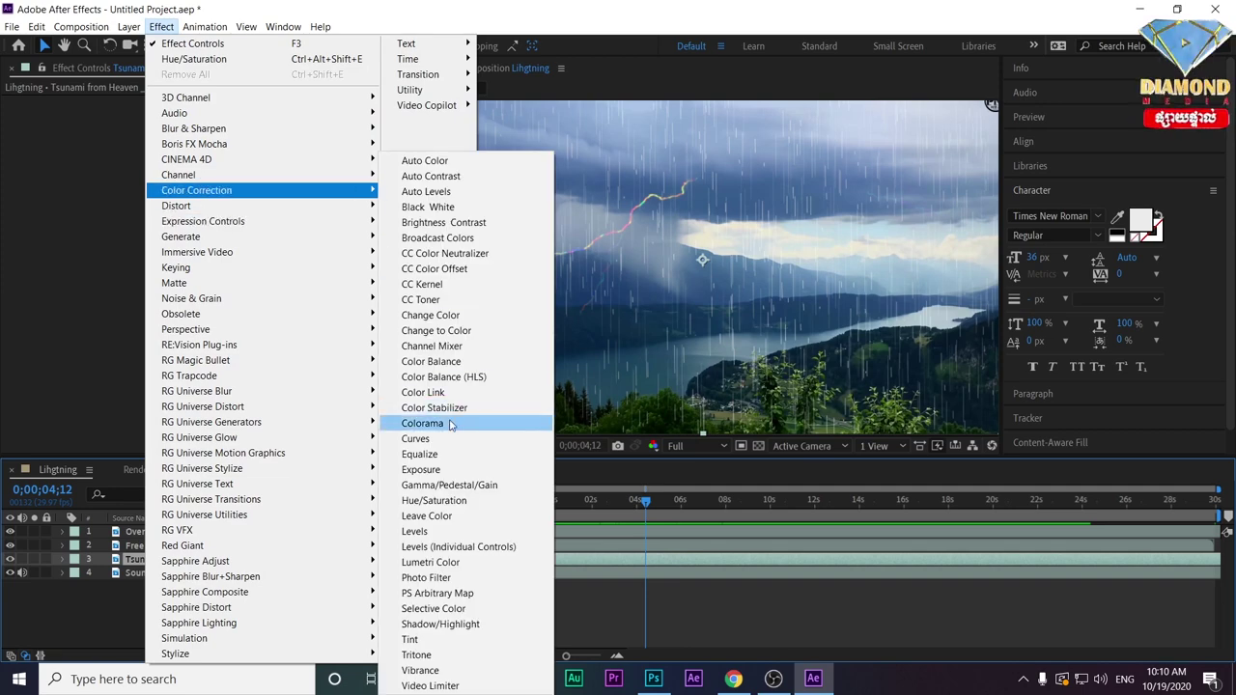
{"action": "left_click", "coordinate": [432, 421]}
{"action": "left_click_drag", "start_coordinate": [138, 264], "coordinate": [160, 298]}
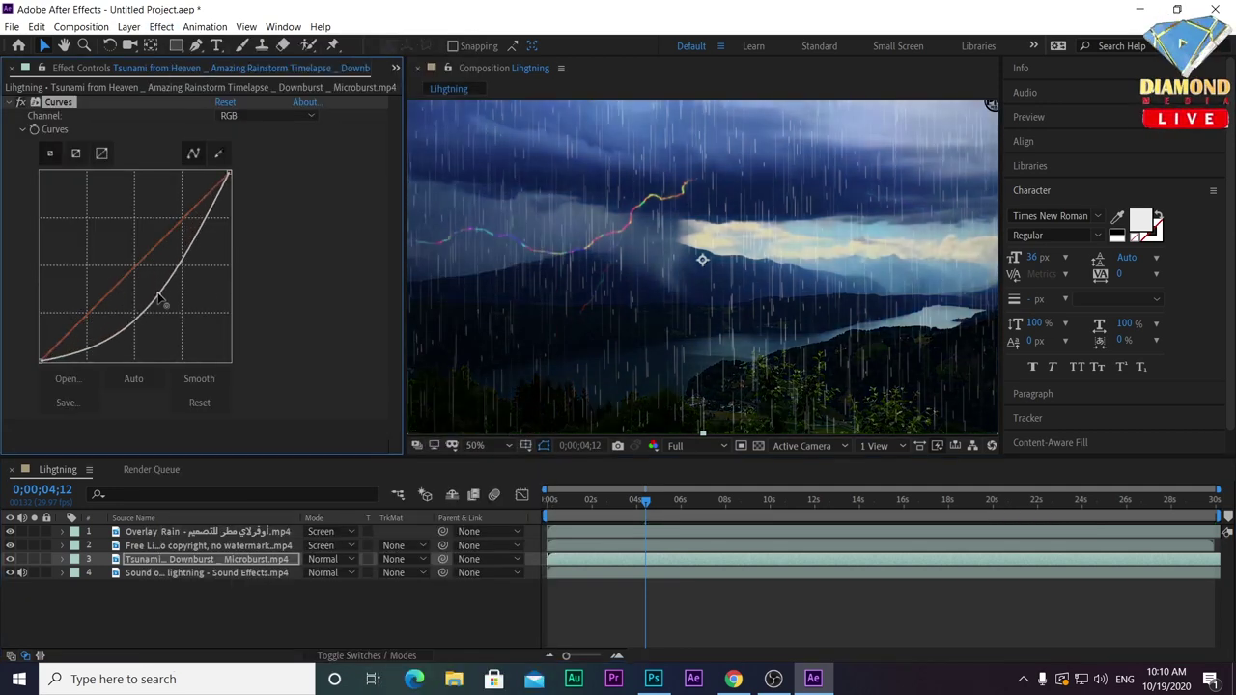
Preview the darkened storm scene from the start, then browse the Effect menu again.
{"action": "left_click", "coordinate": [506, 495]}
{"action": "key", "text": "space"}
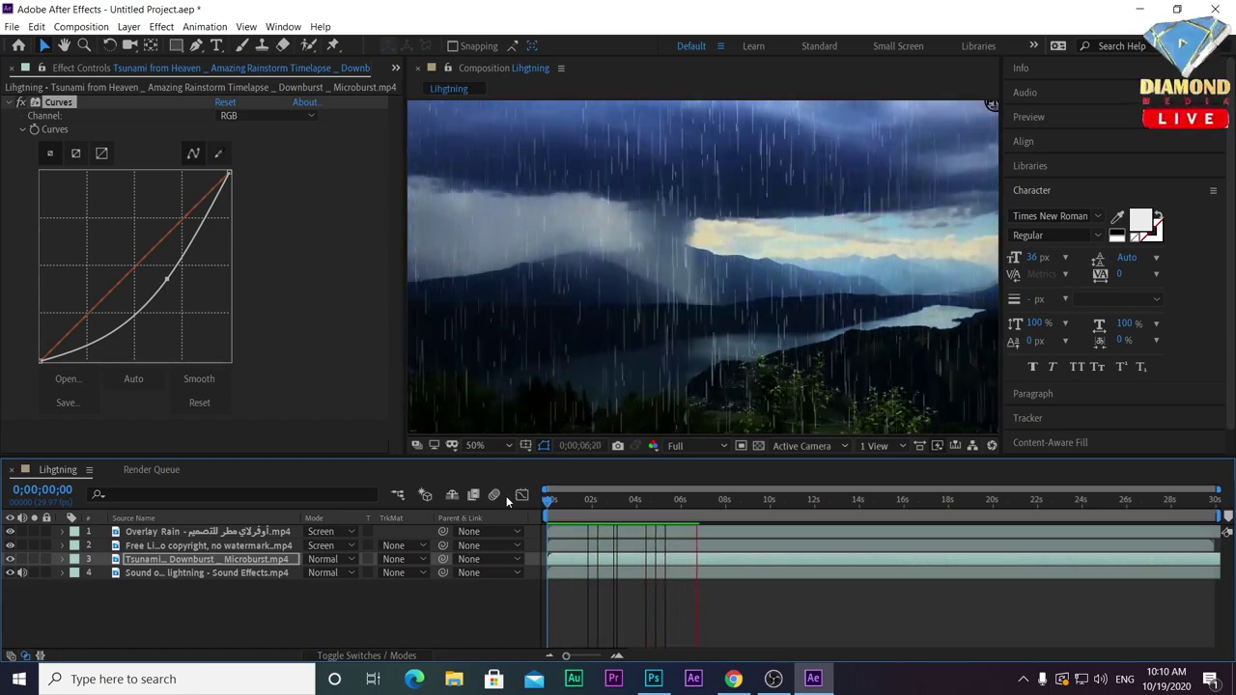
{"action": "key", "text": "space"}
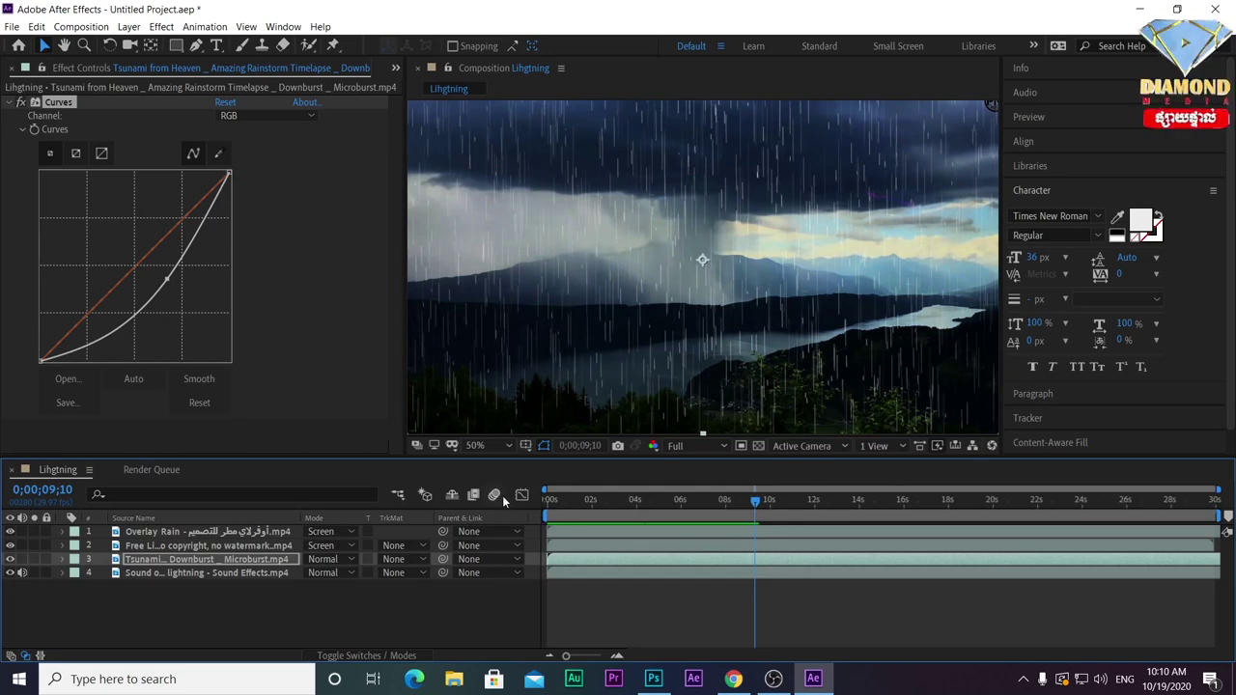
{"action": "left_click", "coordinate": [205, 27]}
{"action": "mouse_move", "coordinate": [162, 27]}
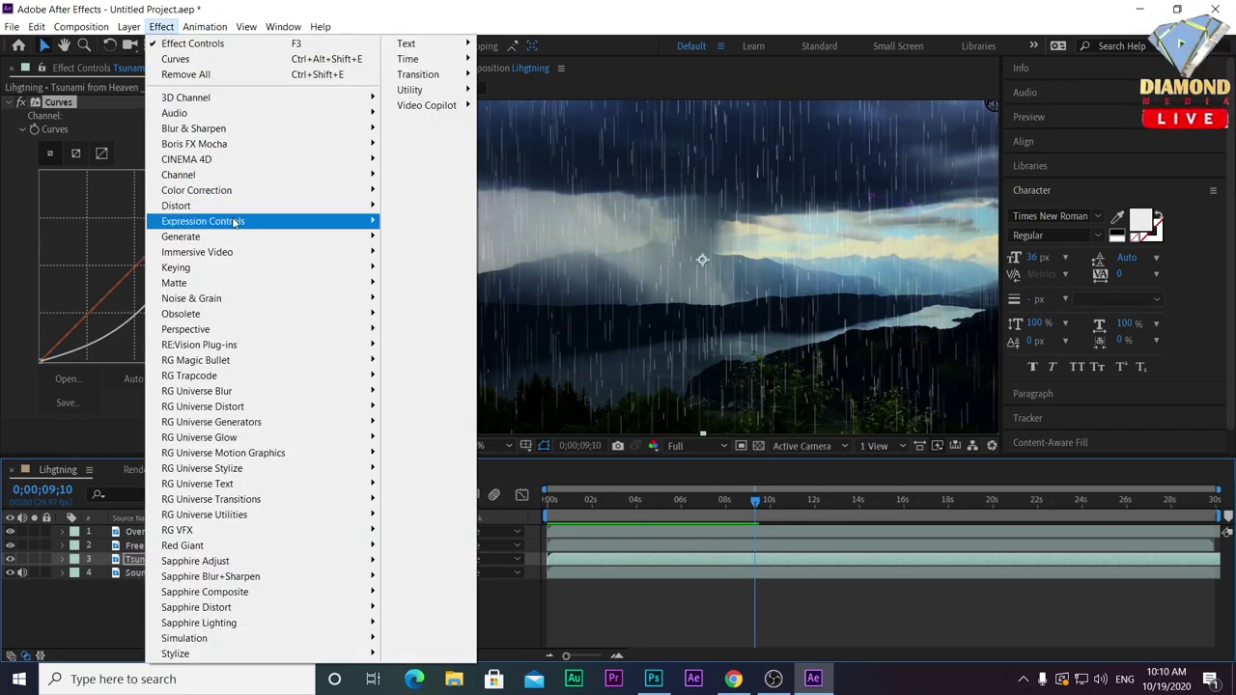
{"action": "mouse_move", "coordinate": [225, 190]}
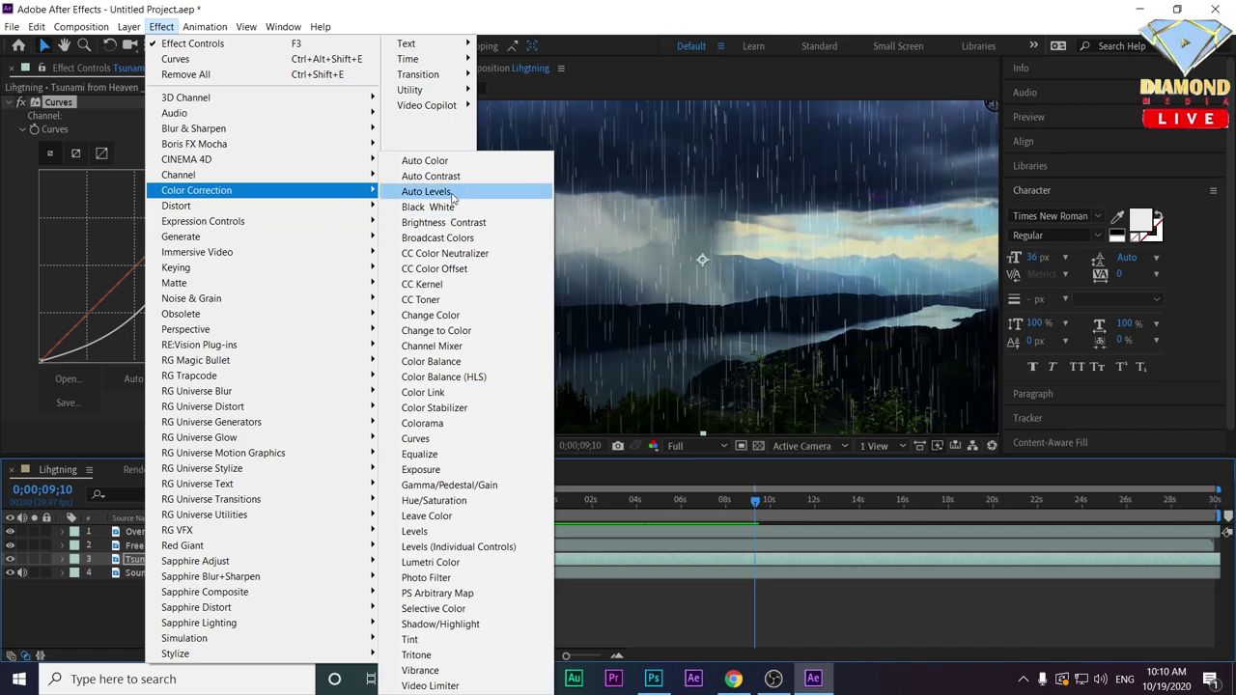
Check the effects list while moving the time indicator to 6 seconds, then 2 seconds.
{"action": "left_click", "coordinate": [689, 508]}
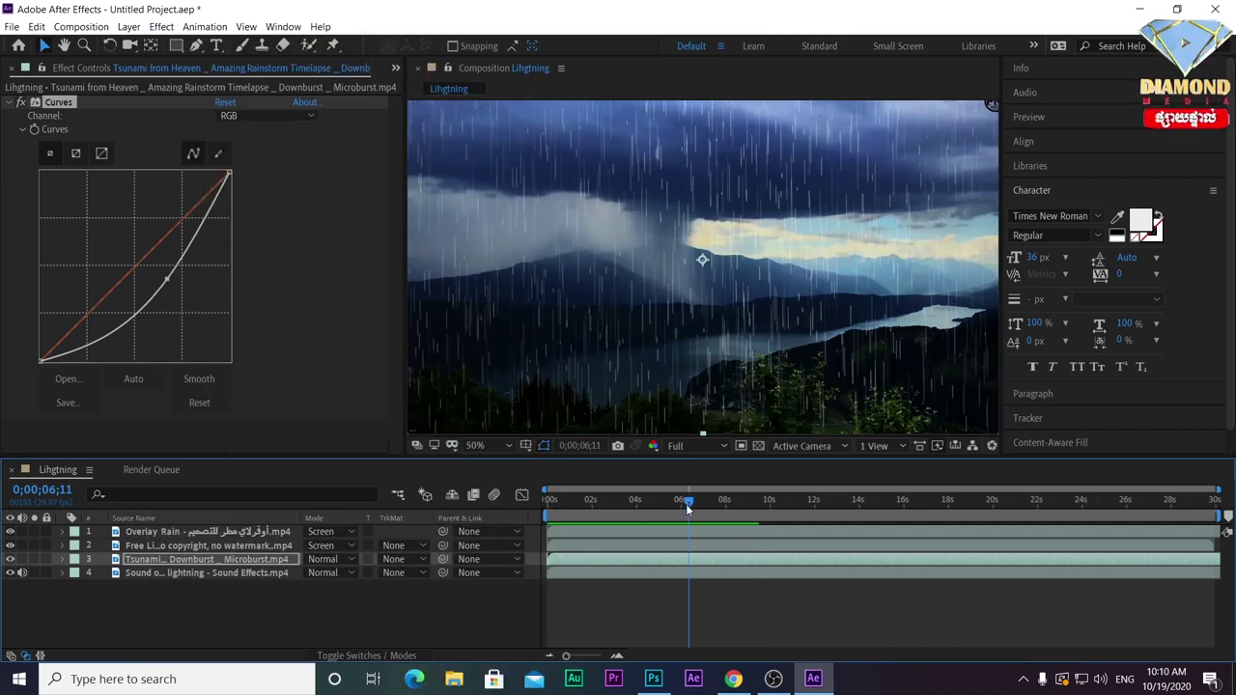
{"action": "left_click", "coordinate": [192, 27]}
{"action": "mouse_move", "coordinate": [170, 29]}
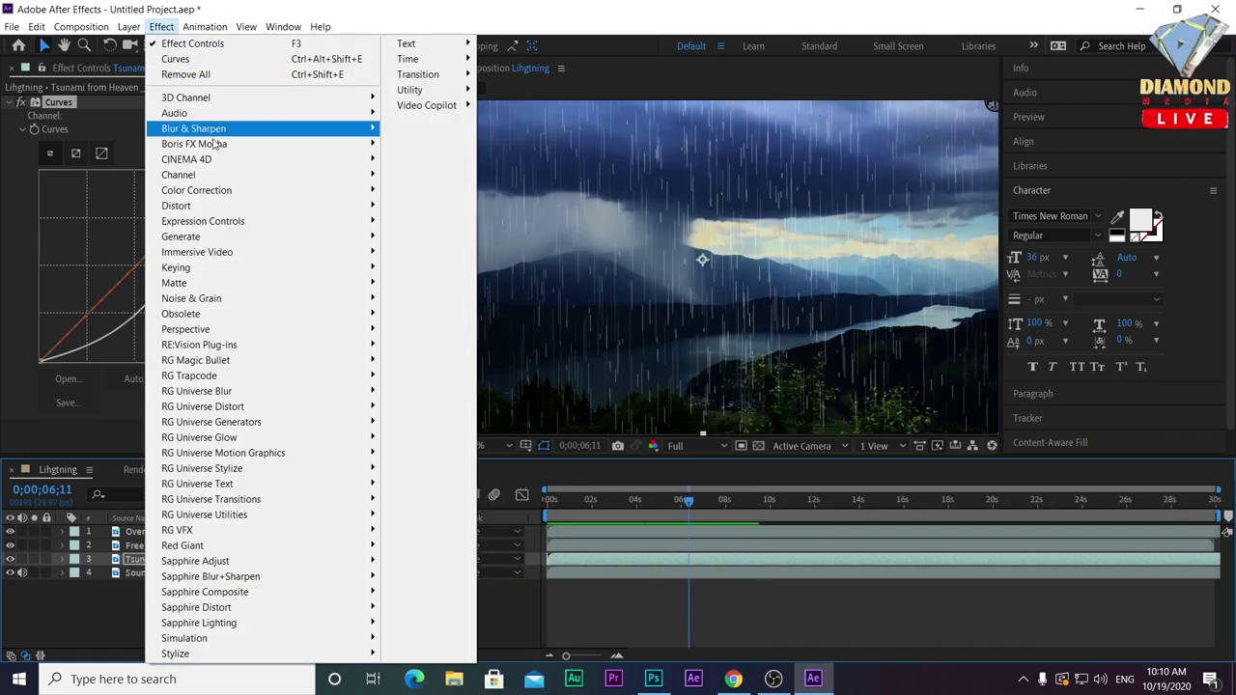
{"action": "mouse_move", "coordinate": [239, 190]}
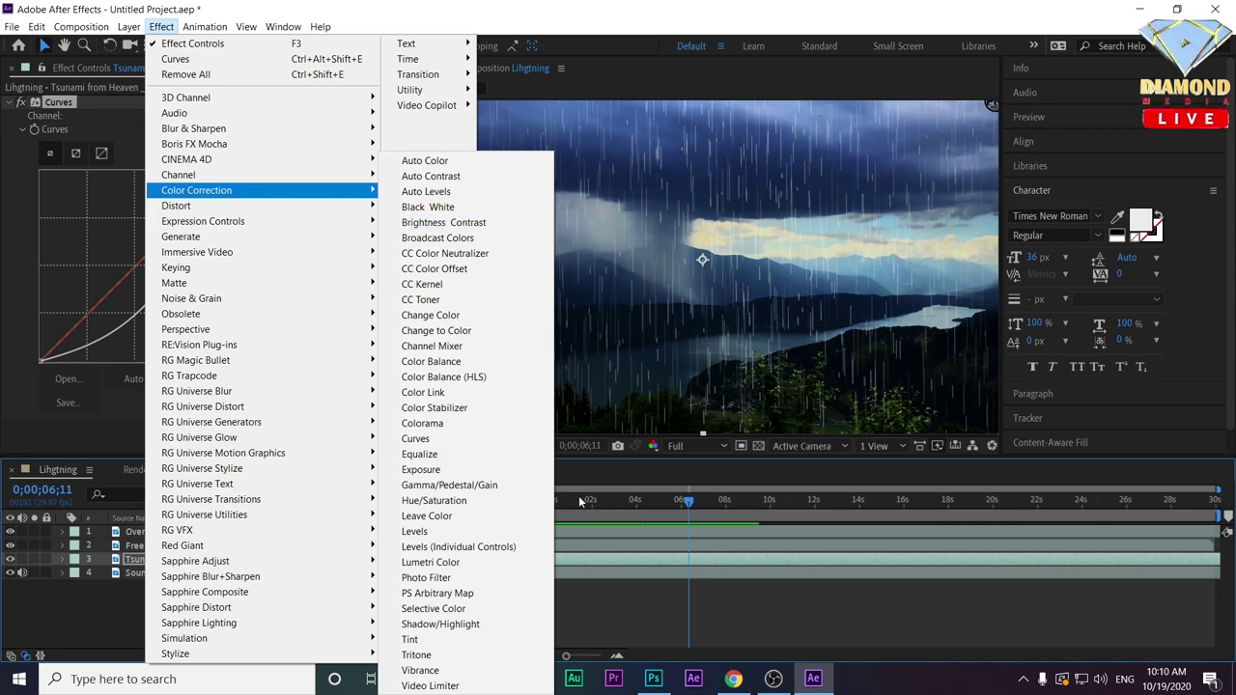
{"action": "left_click", "coordinate": [600, 501]}
Cancel the stray New Composition dialog and preview the darkened lake with lightning.
{"action": "key", "text": "ctrl+n"}
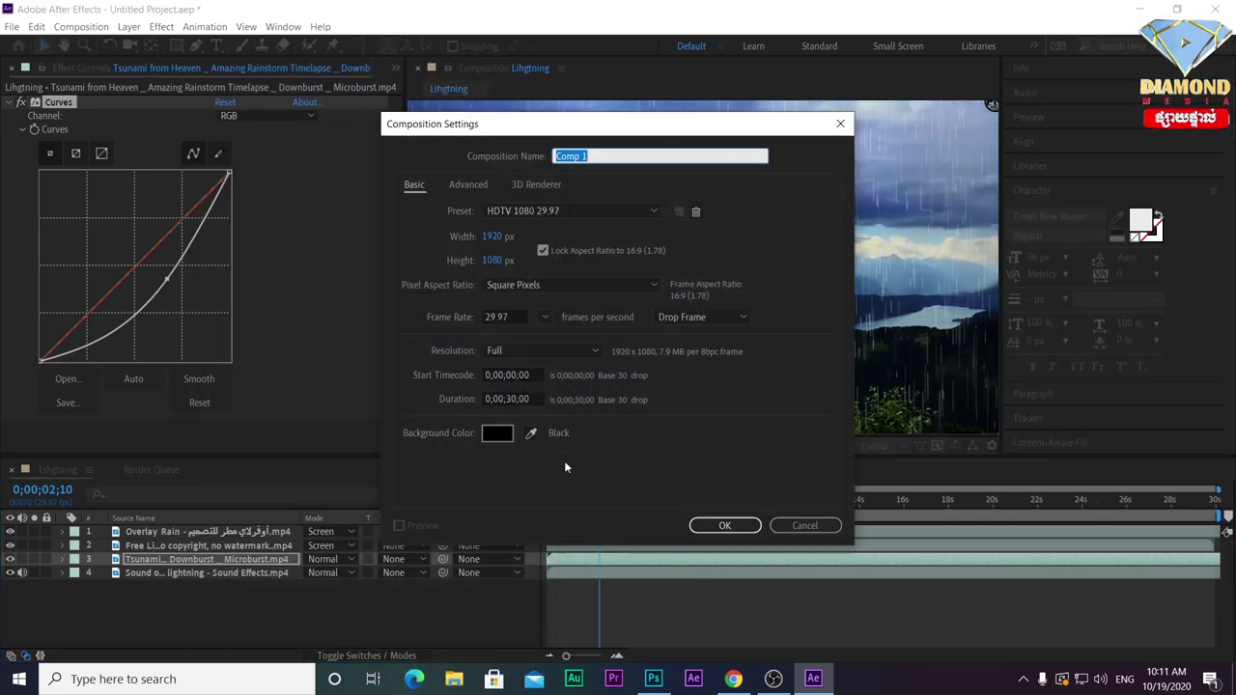
{"action": "left_click", "coordinate": [805, 525]}
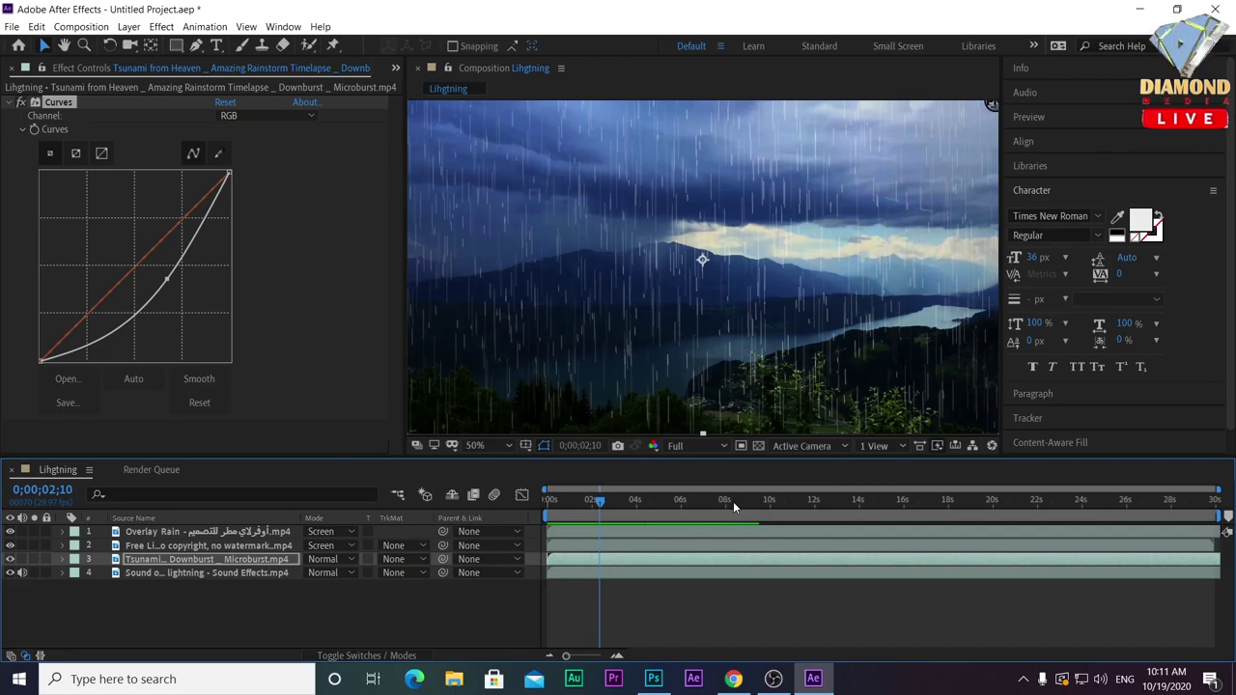
{"action": "key", "text": "space"}
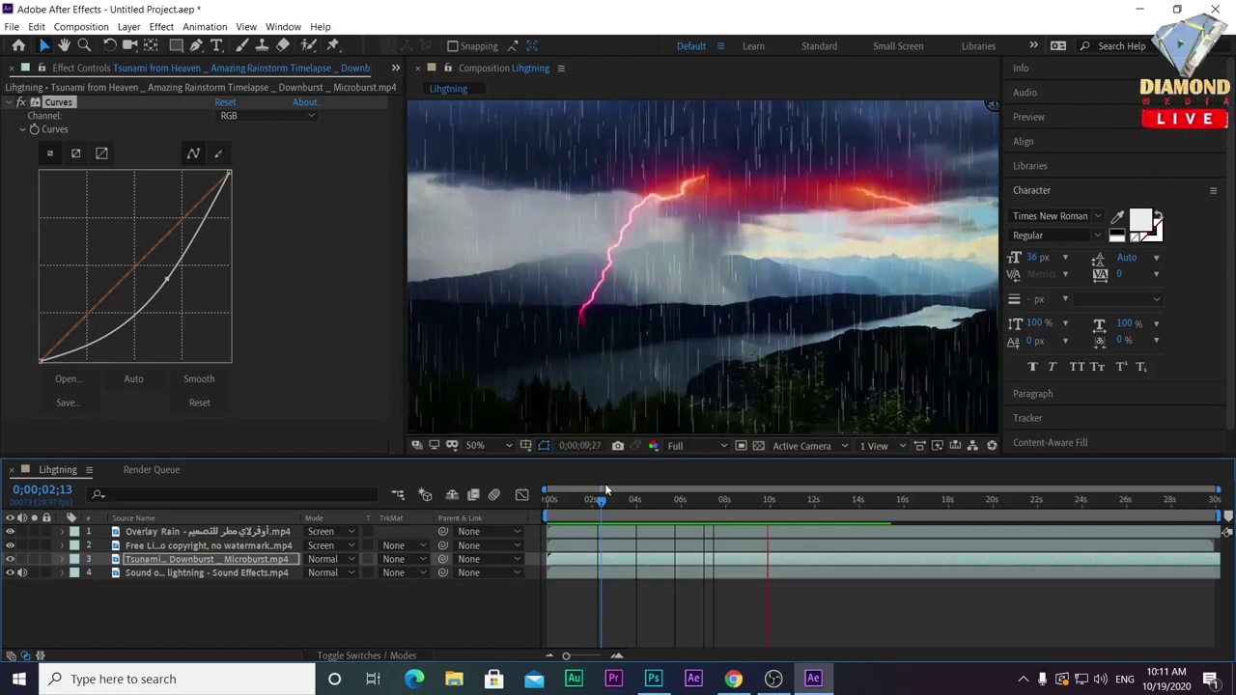
{"action": "key", "text": "space"}
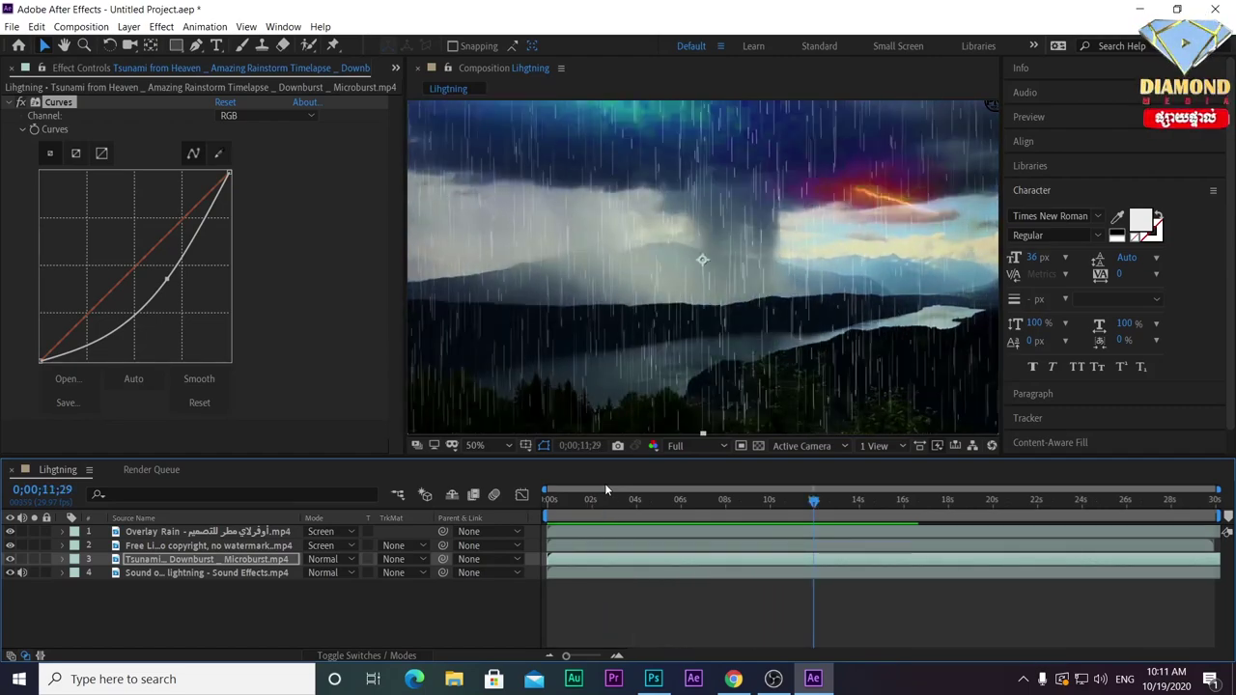
Search YouTube in Chrome for 'Dragon overlay', correcting the misspelled 'Gragon'.
{"action": "left_click", "coordinate": [734, 679]}
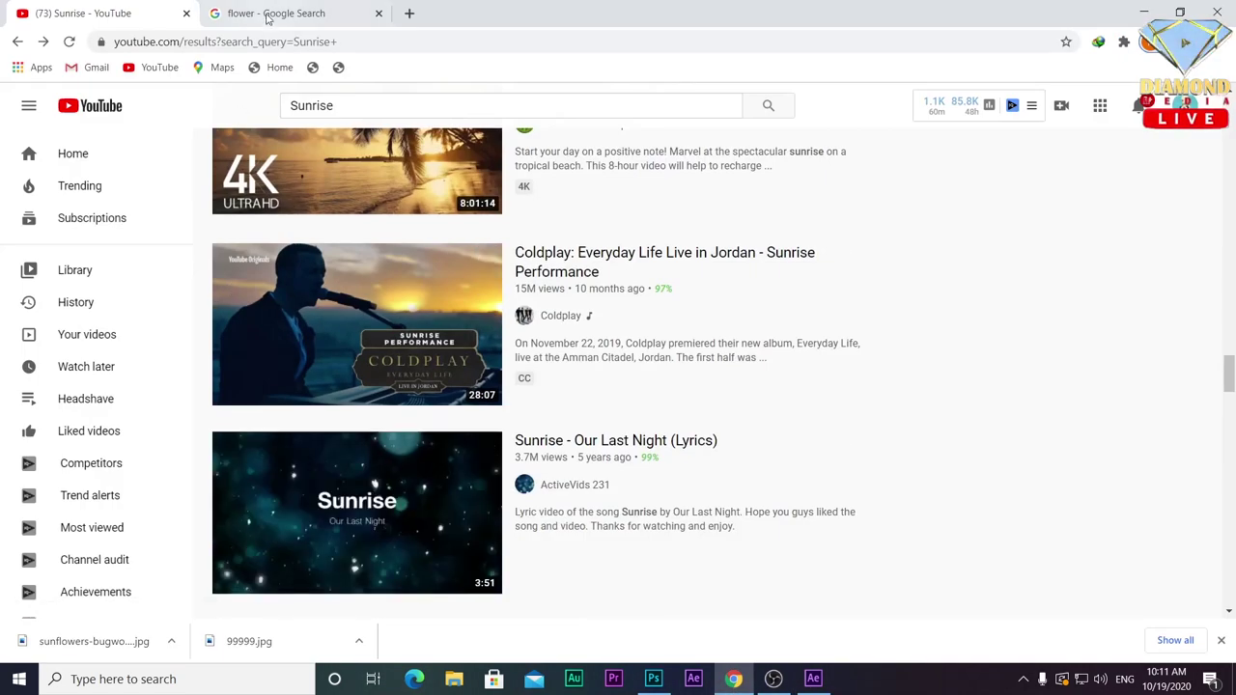
{"action": "left_click", "coordinate": [243, 12]}
{"action": "left_click", "coordinate": [97, 12]}
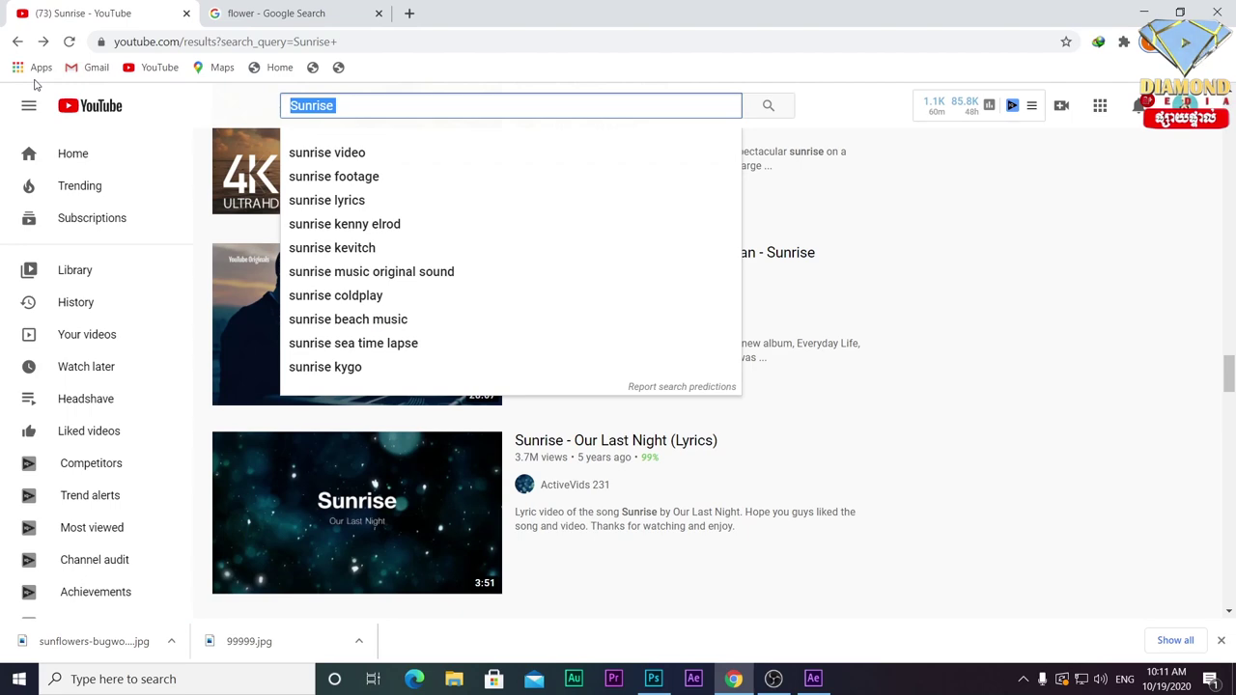
{"action": "type", "text": "d"}
{"action": "key", "text": "BackSpace"}
{"action": "type", "text": "Gragon"}
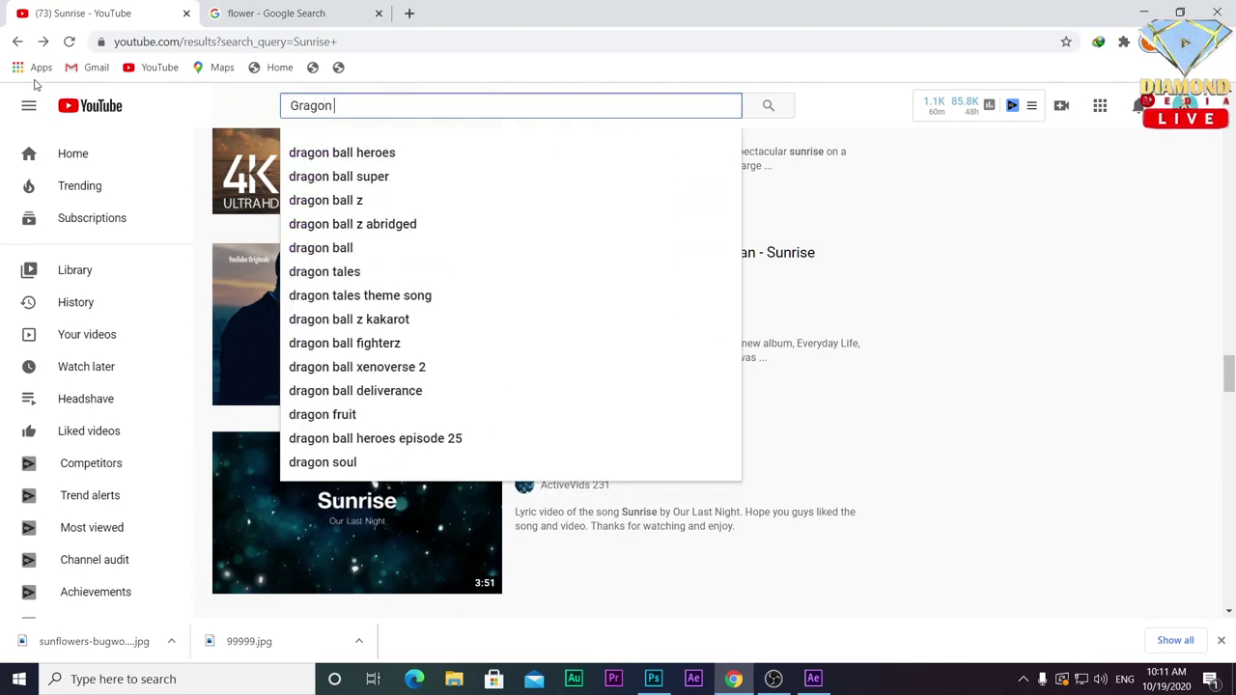
{"action": "key", "text": "BackSpace"}
{"action": "key", "text": "BackSpace"}
{"action": "key", "text": "BackSpace"}
{"action": "key", "text": "BackSpace"}
{"action": "key", "text": "BackSpace"}
{"action": "key", "text": "BackSpace"}
{"action": "type", "text": "Dragon"}
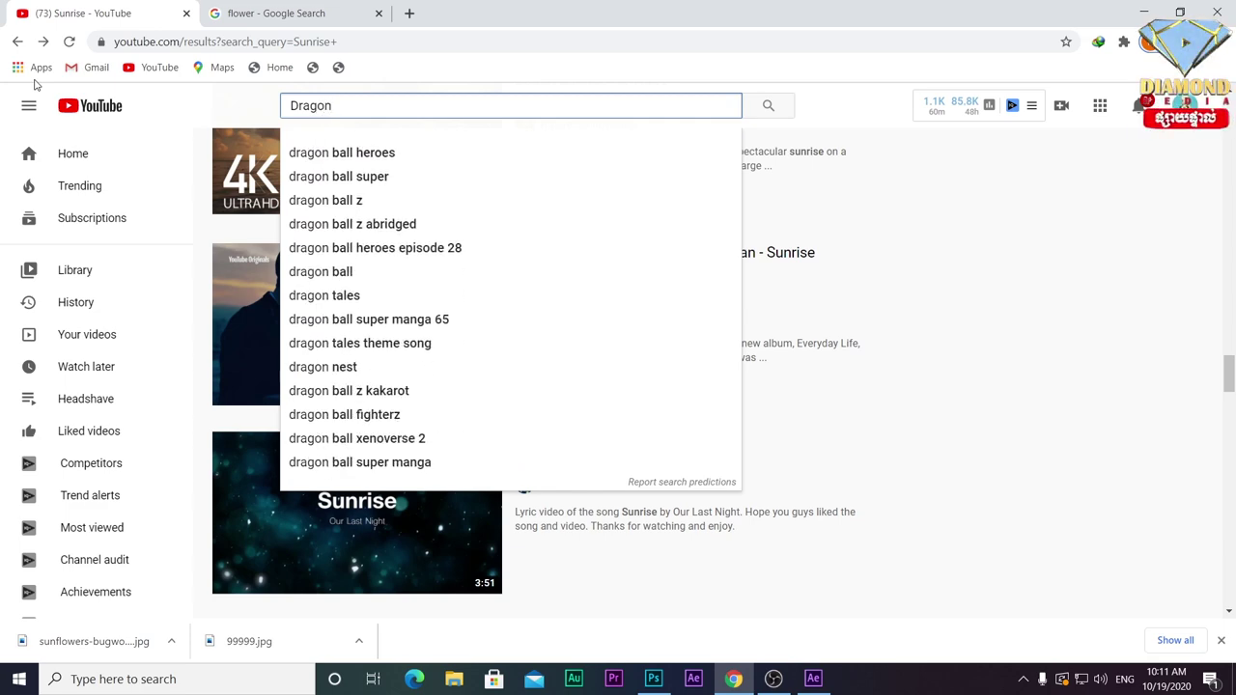
{"action": "type", "text": " overlay"}
{"action": "key", "text": "Return"}
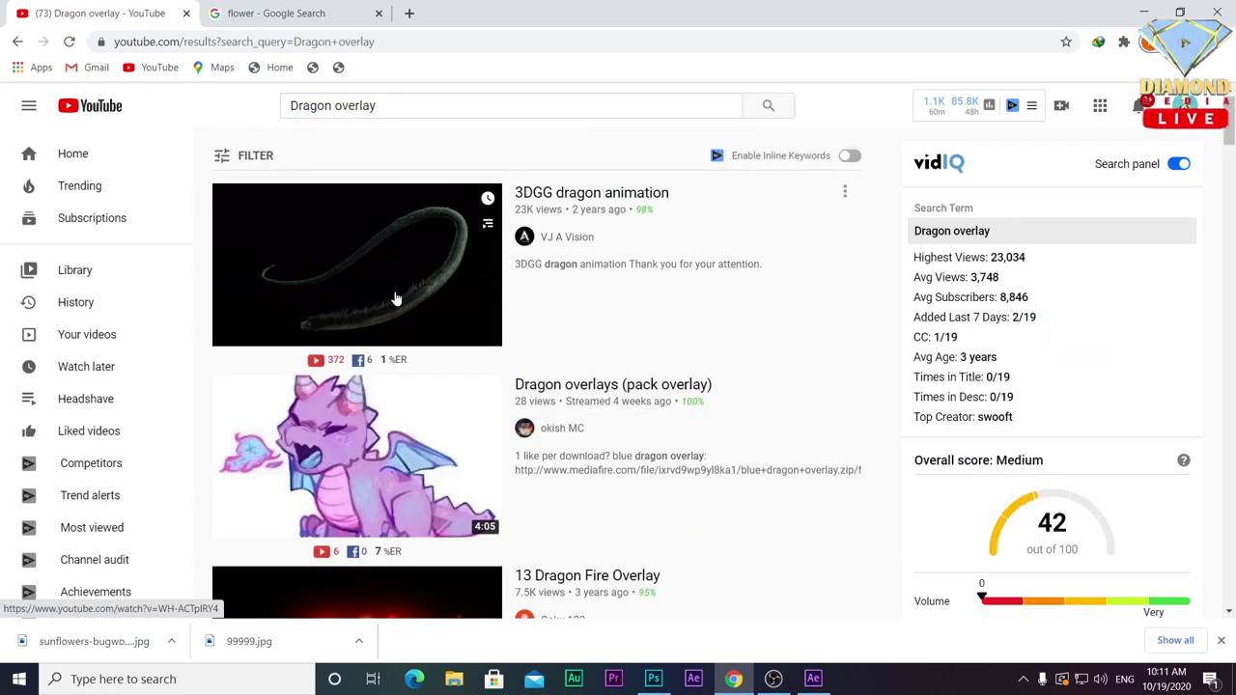
Browse the Dragon overlay results and open the 3DGG dragon animation video.
{"action": "scroll", "coordinate": [396, 299], "scroll_direction": "down", "scroll_amount": 3}
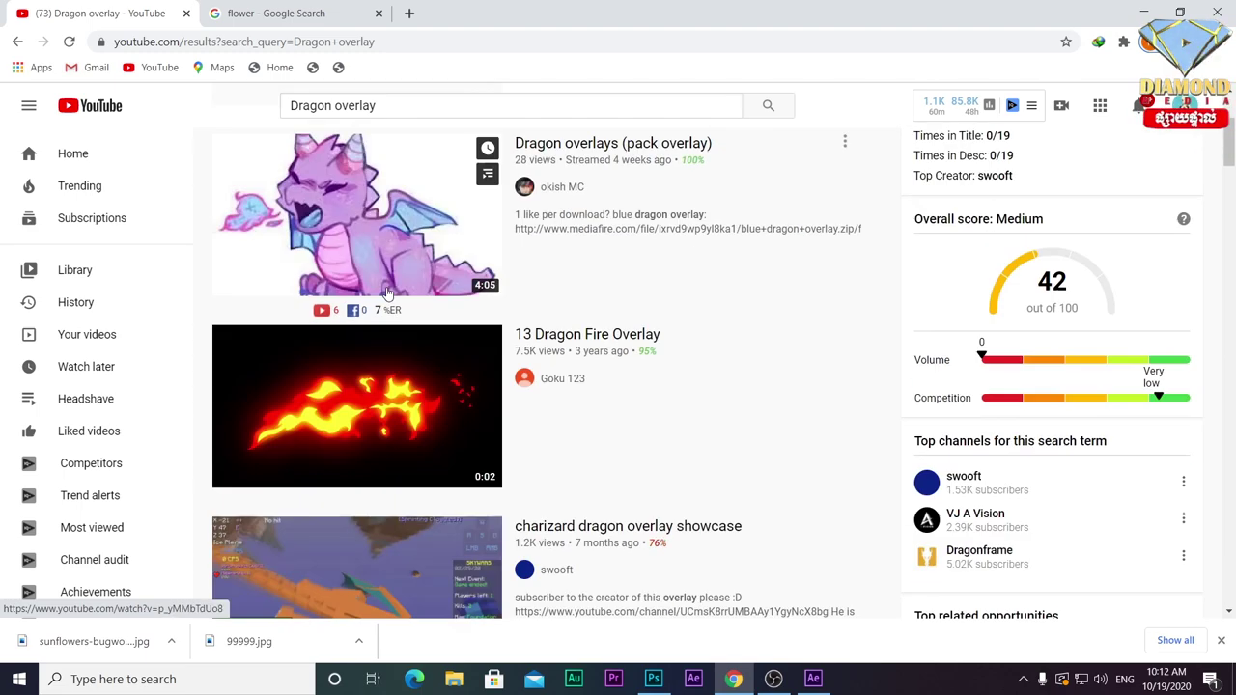
{"action": "scroll", "coordinate": [386, 304], "scroll_direction": "down", "scroll_amount": 4}
{"action": "scroll", "coordinate": [377, 309], "scroll_direction": "down", "scroll_amount": 4}
{"action": "scroll", "coordinate": [367, 314], "scroll_direction": "down", "scroll_amount": 4}
{"action": "scroll", "coordinate": [367, 309], "scroll_direction": "up", "scroll_amount": 5}
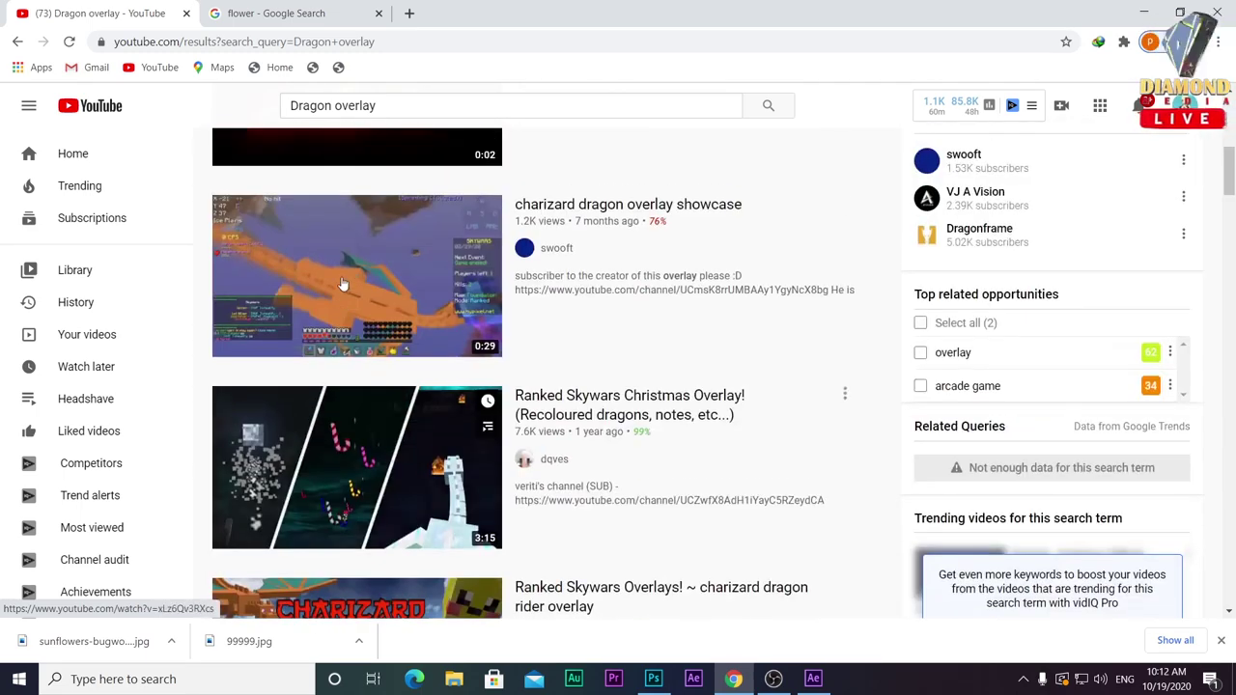
{"action": "scroll", "coordinate": [369, 280], "scroll_direction": "up", "scroll_amount": 3}
{"action": "scroll", "coordinate": [370, 253], "scroll_direction": "up", "scroll_amount": 2}
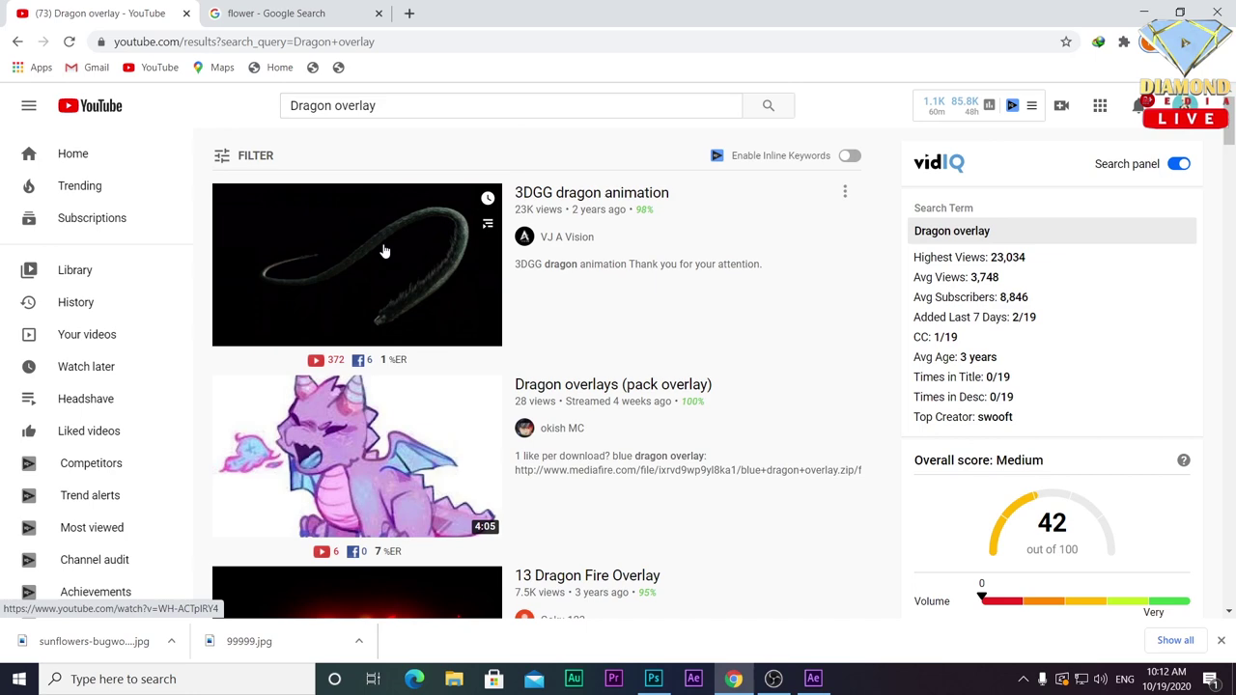
{"action": "left_click", "coordinate": [377, 253]}
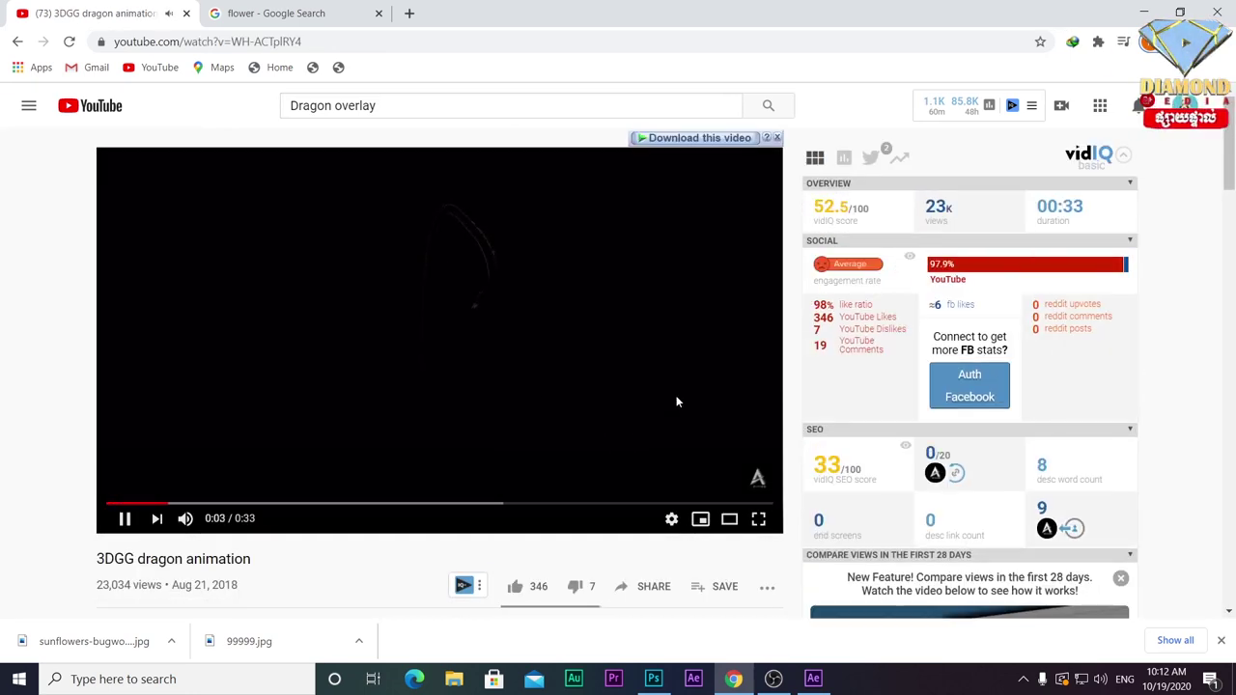
Download the 3DGG dragon animation as an MP4 into the footage folder, then pause the video.
{"action": "left_click", "coordinate": [698, 138]}
{"action": "left_click", "coordinate": [807, 204]}
{"action": "left_click", "coordinate": [786, 310]}
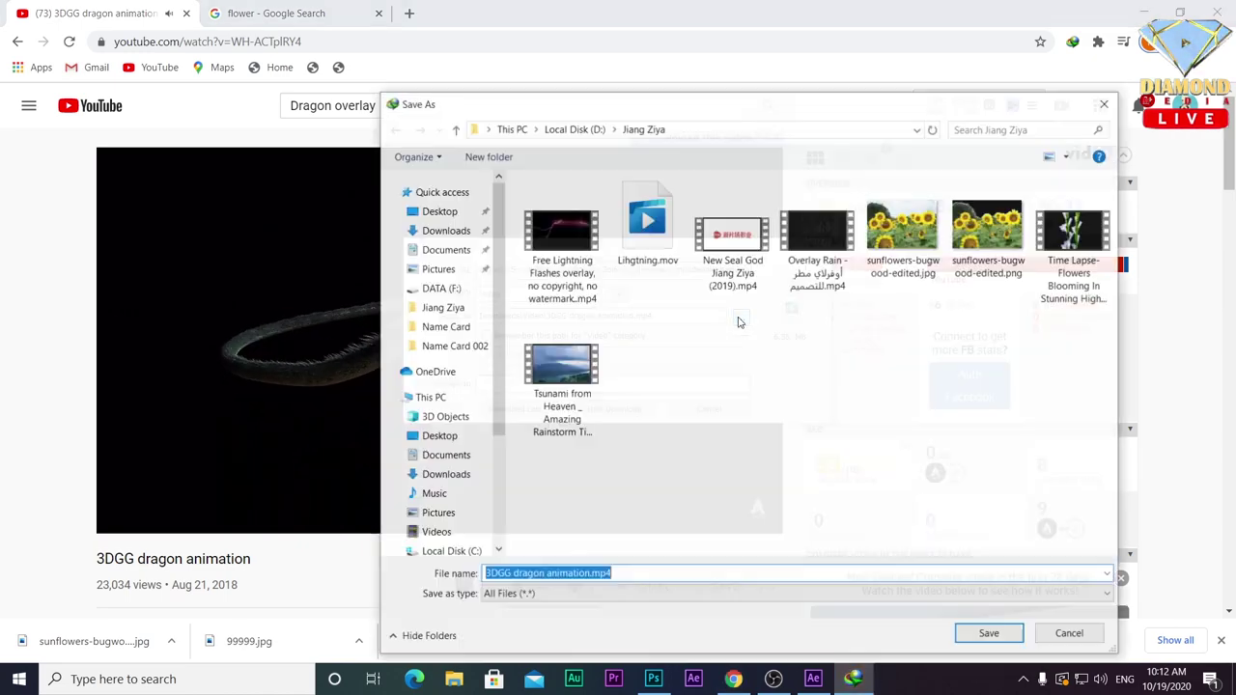
{"action": "left_click", "coordinate": [990, 635]}
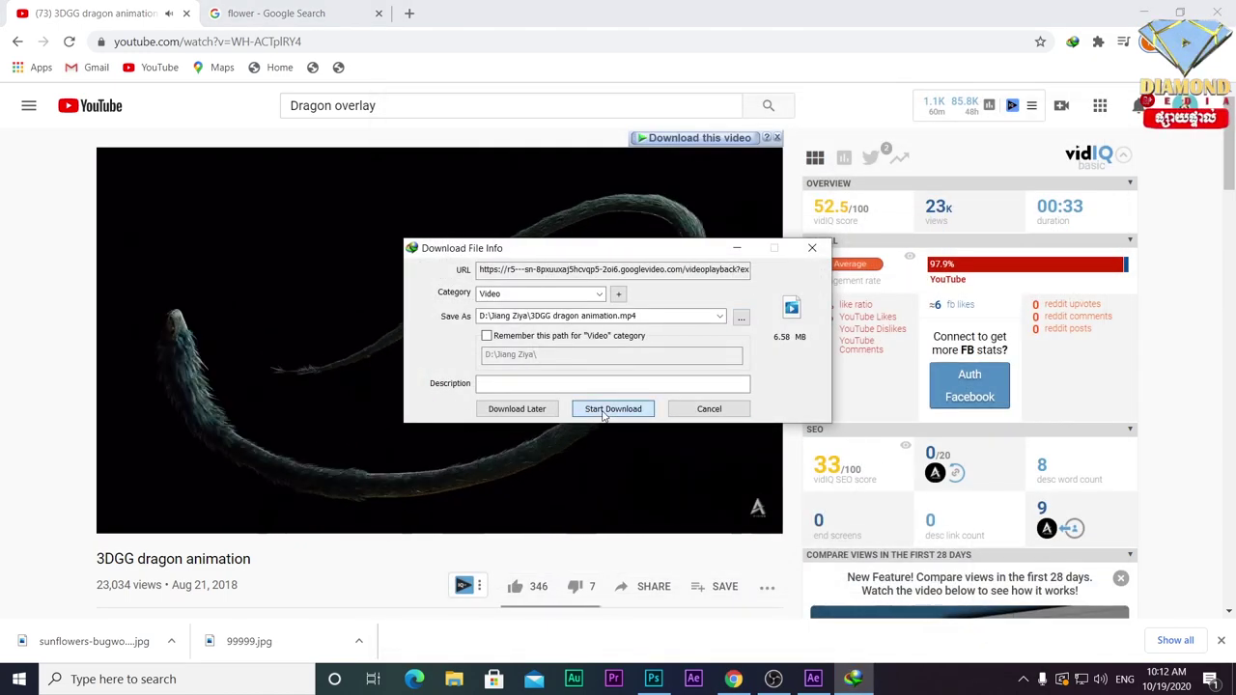
{"action": "left_click", "coordinate": [612, 408]}
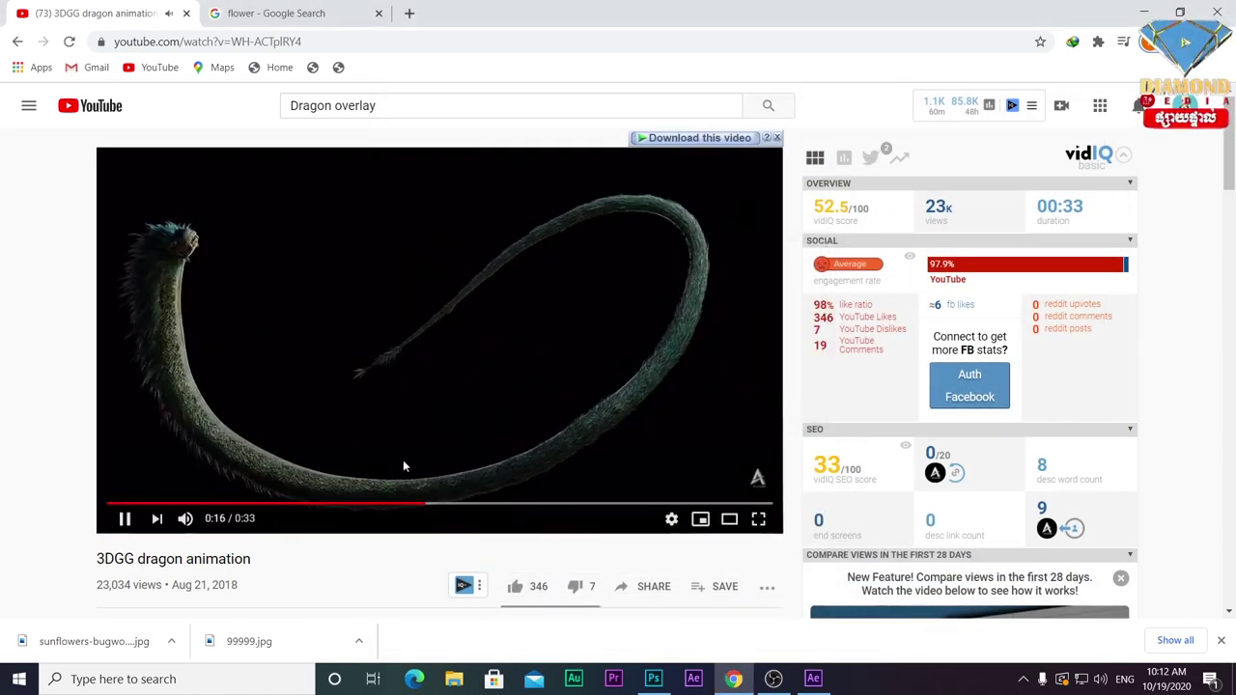
{"action": "left_click", "coordinate": [127, 522]}
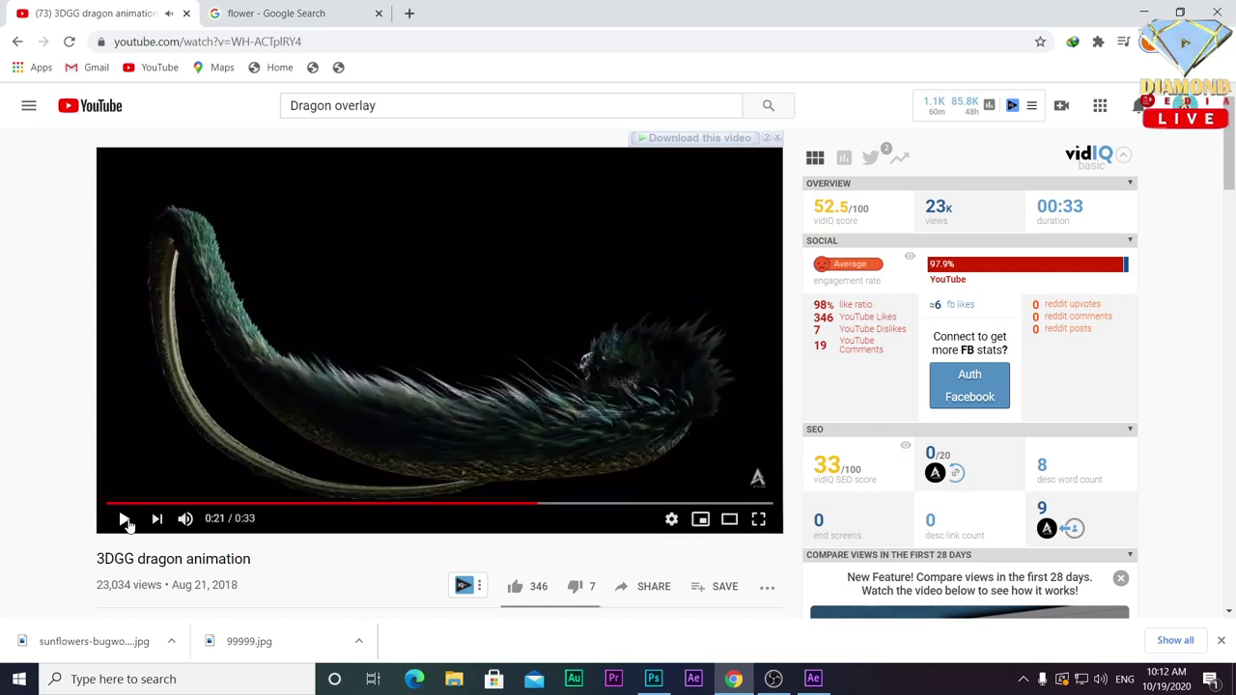
{"action": "left_click", "coordinate": [813, 679]}
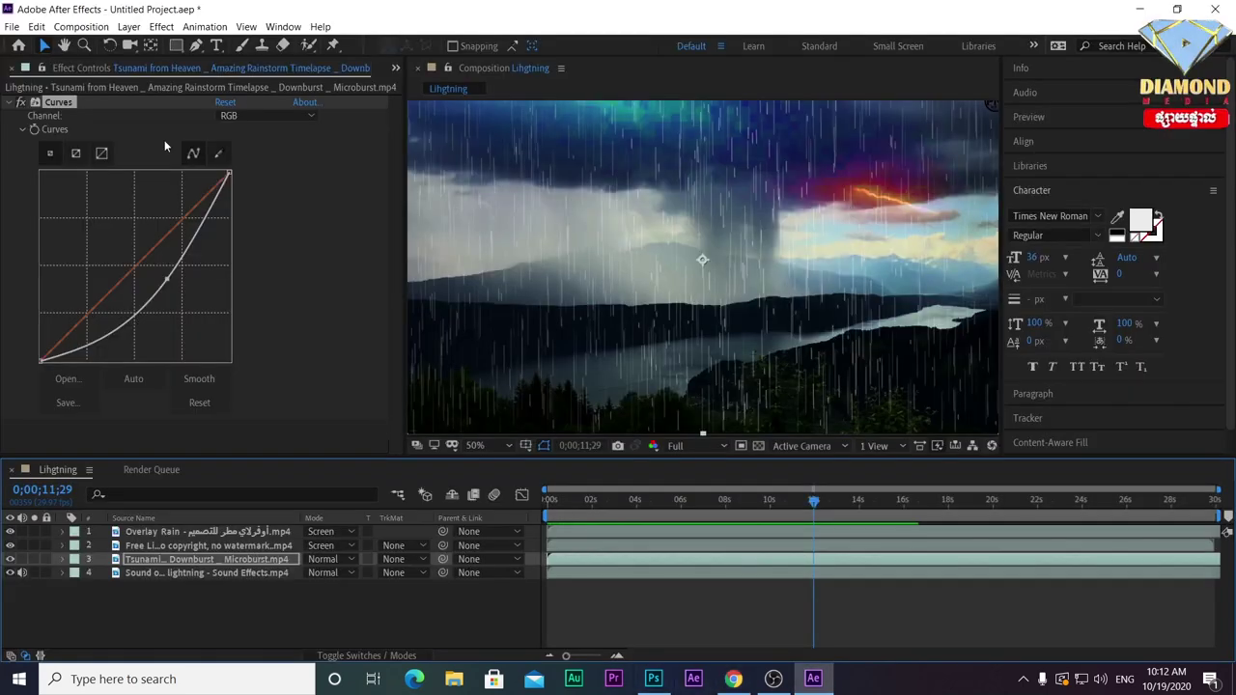
Import the 3DGG dragon animation clip and place it in the comp as layer 3.
{"action": "left_click_drag", "start_coordinate": [404, 173], "coordinate": [566, 169]}
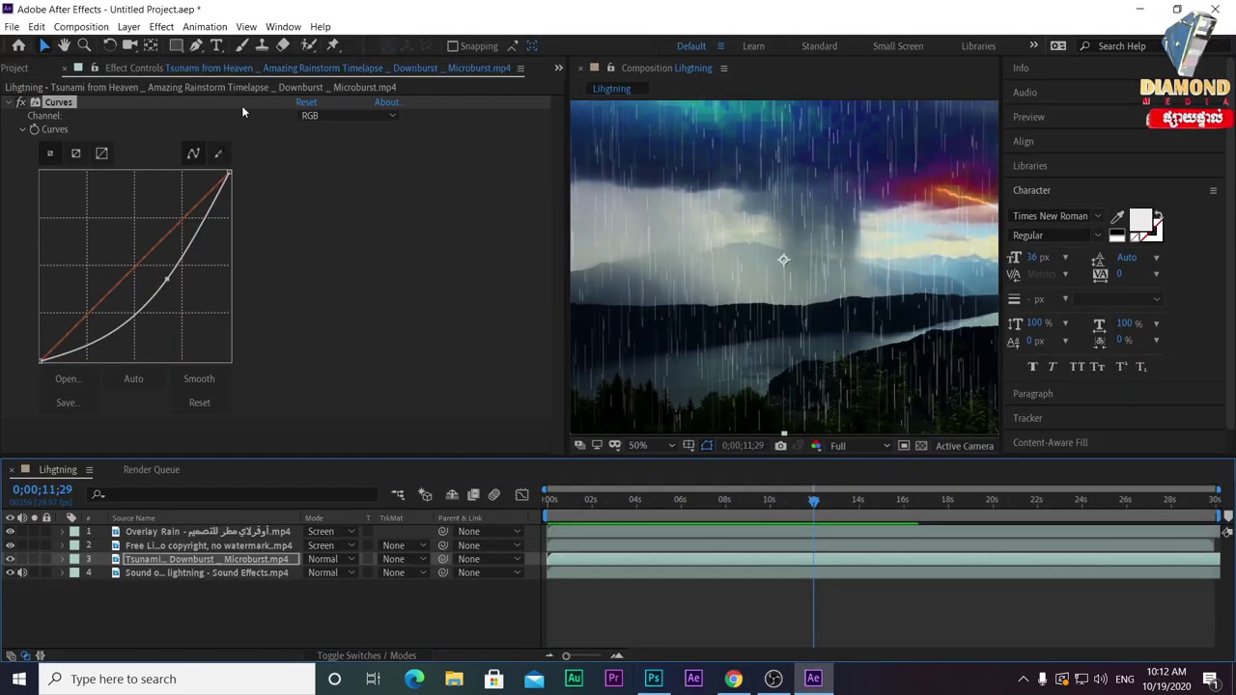
{"action": "left_click", "coordinate": [592, 573]}
{"action": "left_click", "coordinate": [623, 547]}
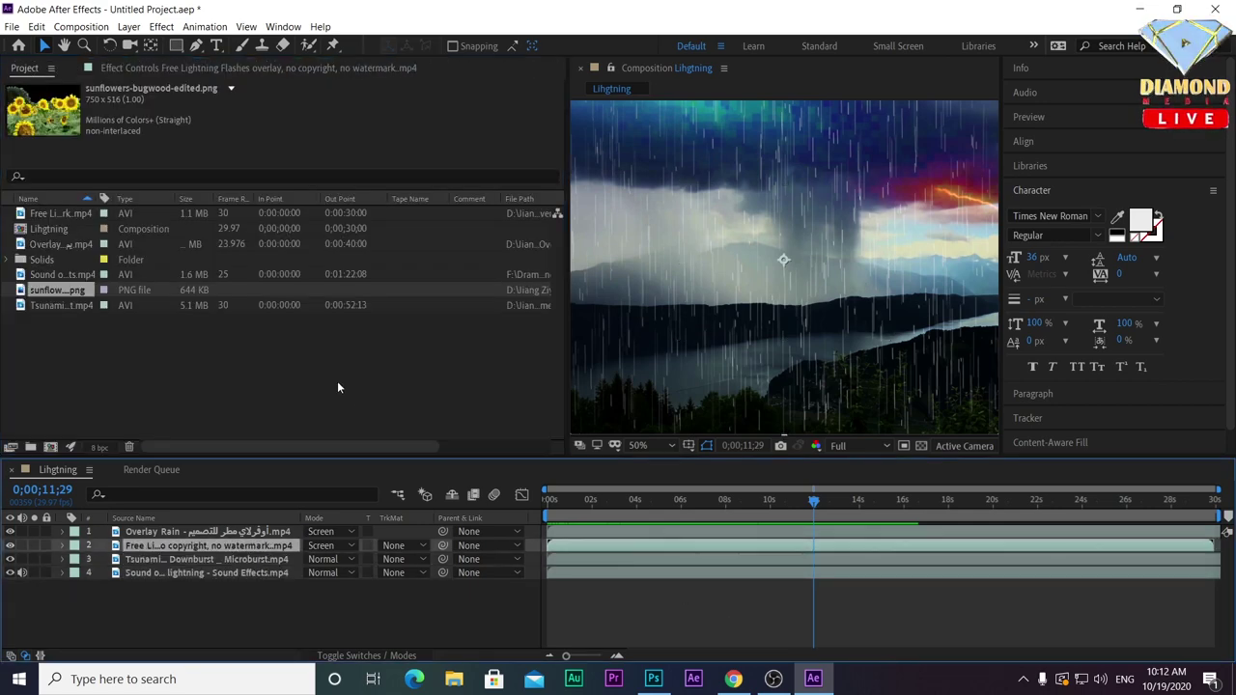
{"action": "double_click", "coordinate": [338, 387]}
{"action": "double_click", "coordinate": [355, 145]}
{"action": "left_click_drag", "start_coordinate": [424, 140], "coordinate": [209, 140]}
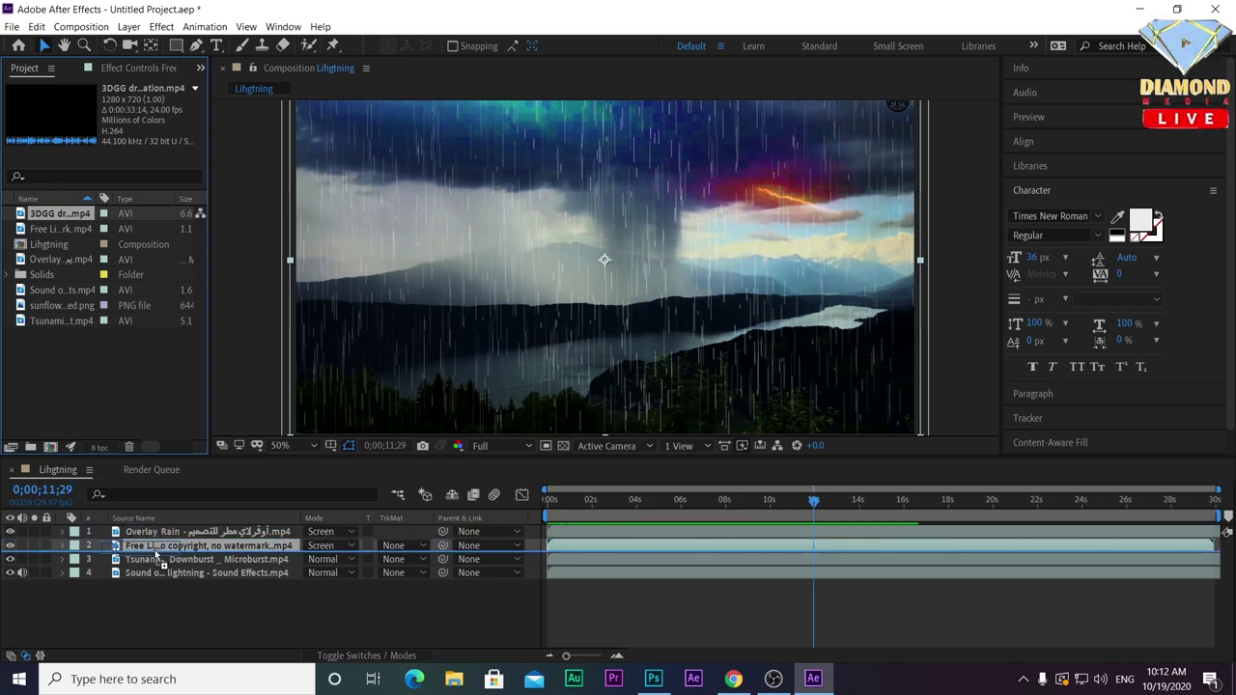
{"action": "left_click_drag", "start_coordinate": [159, 554], "coordinate": [161, 554]}
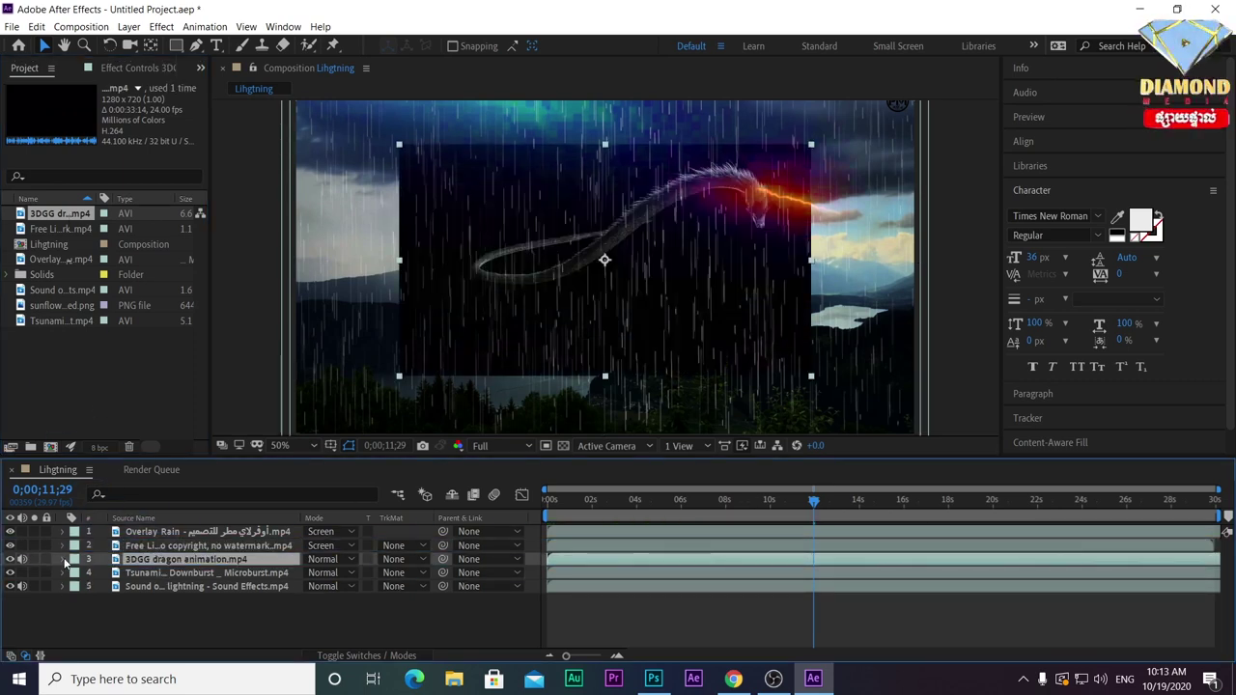
Scale the dragon layer to 152% and set its blend mode to Screen.
{"action": "left_click", "coordinate": [64, 561]}
{"action": "left_click", "coordinate": [77, 574]}
{"action": "left_click_drag", "start_coordinate": [329, 614], "coordinate": [376, 615]}
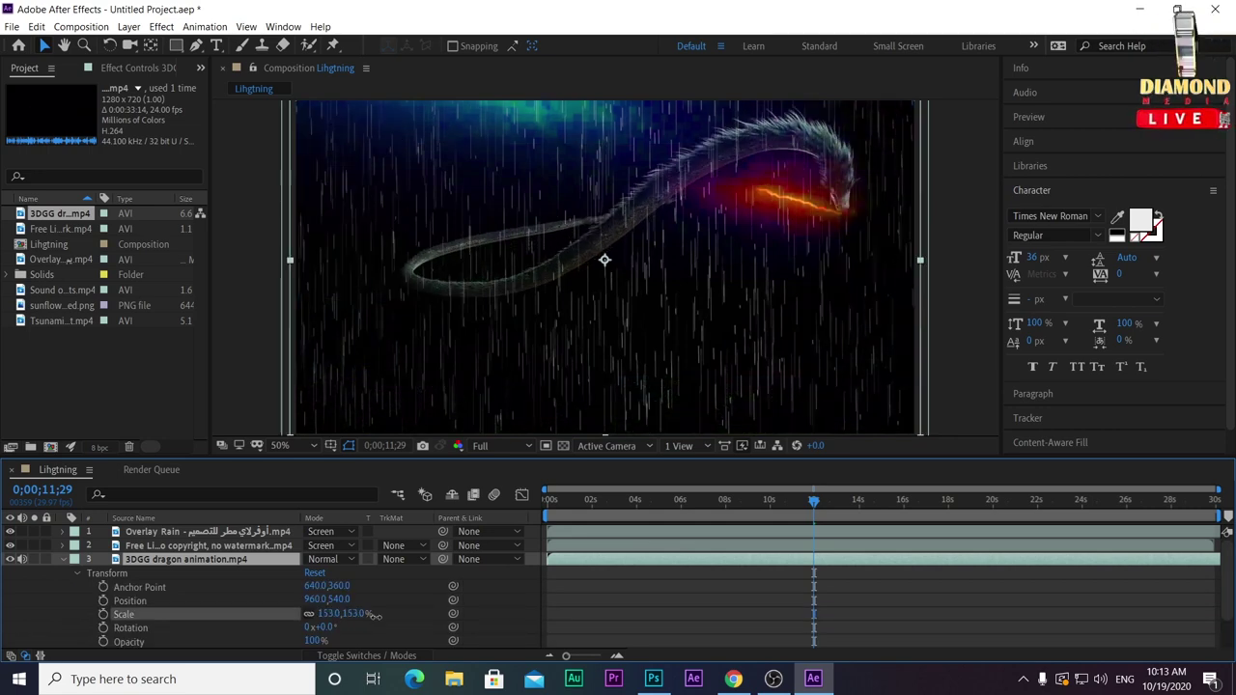
{"action": "left_click", "coordinate": [326, 559]}
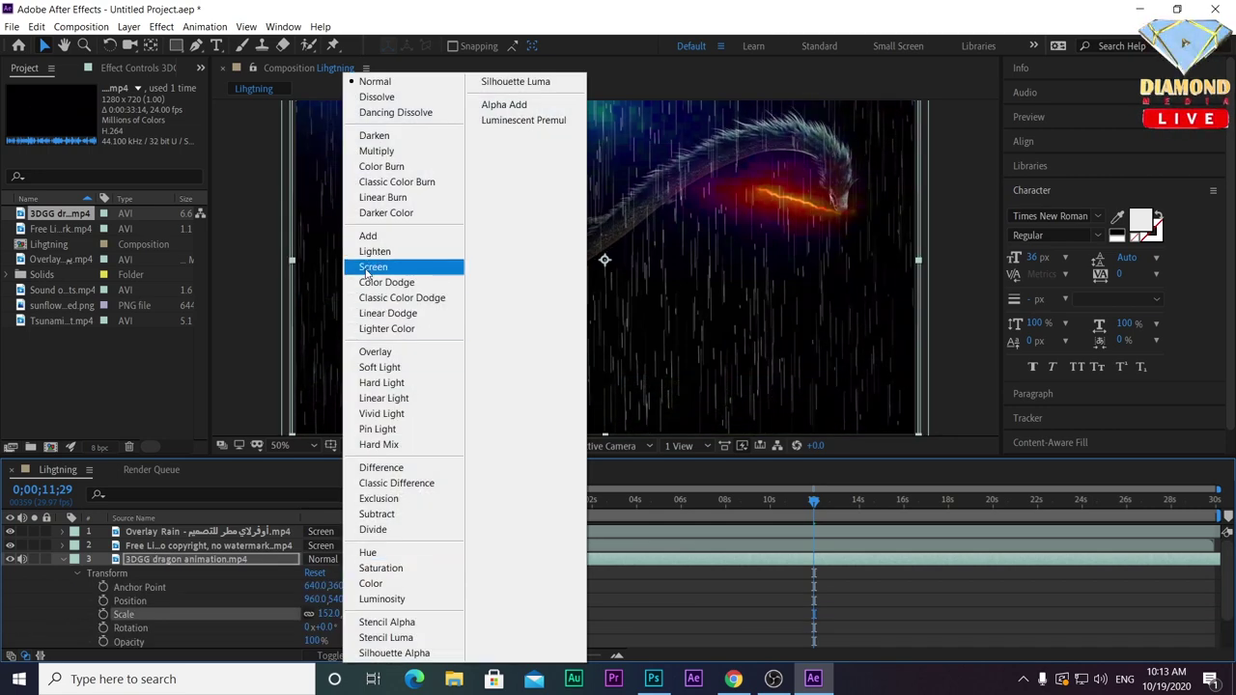
{"action": "left_click", "coordinate": [366, 274]}
{"action": "left_click_drag", "start_coordinate": [654, 508], "coordinate": [502, 507]}
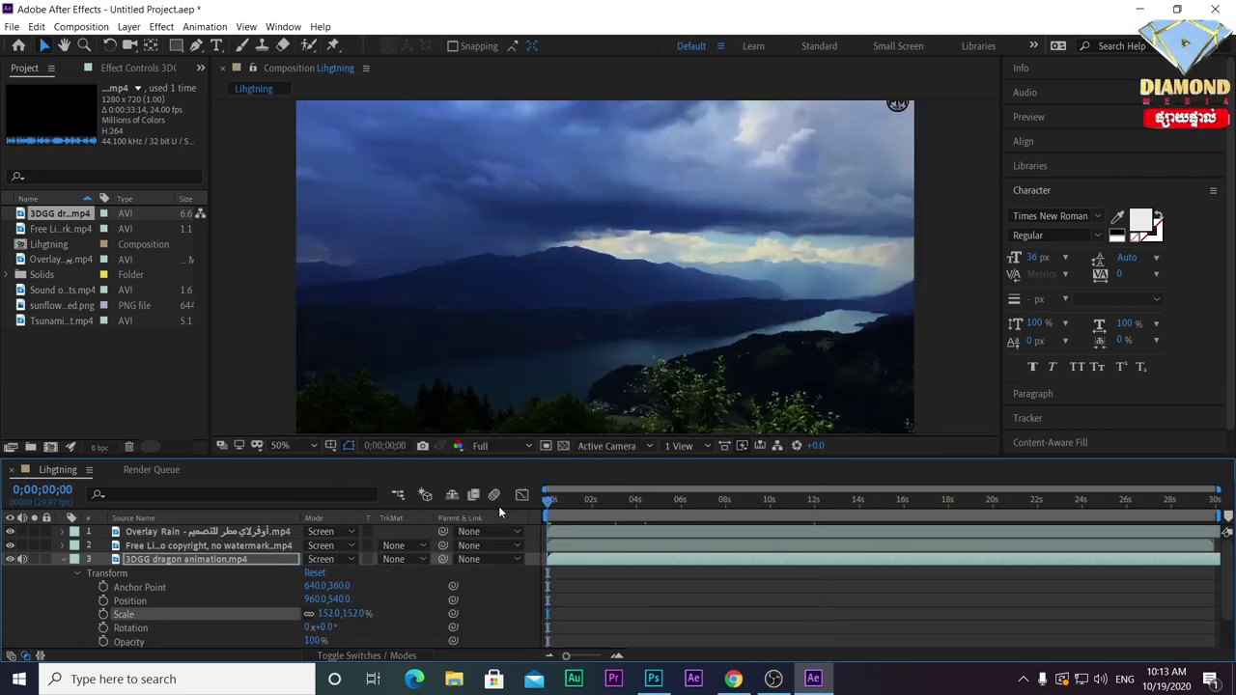
{"action": "key", "text": "space"}
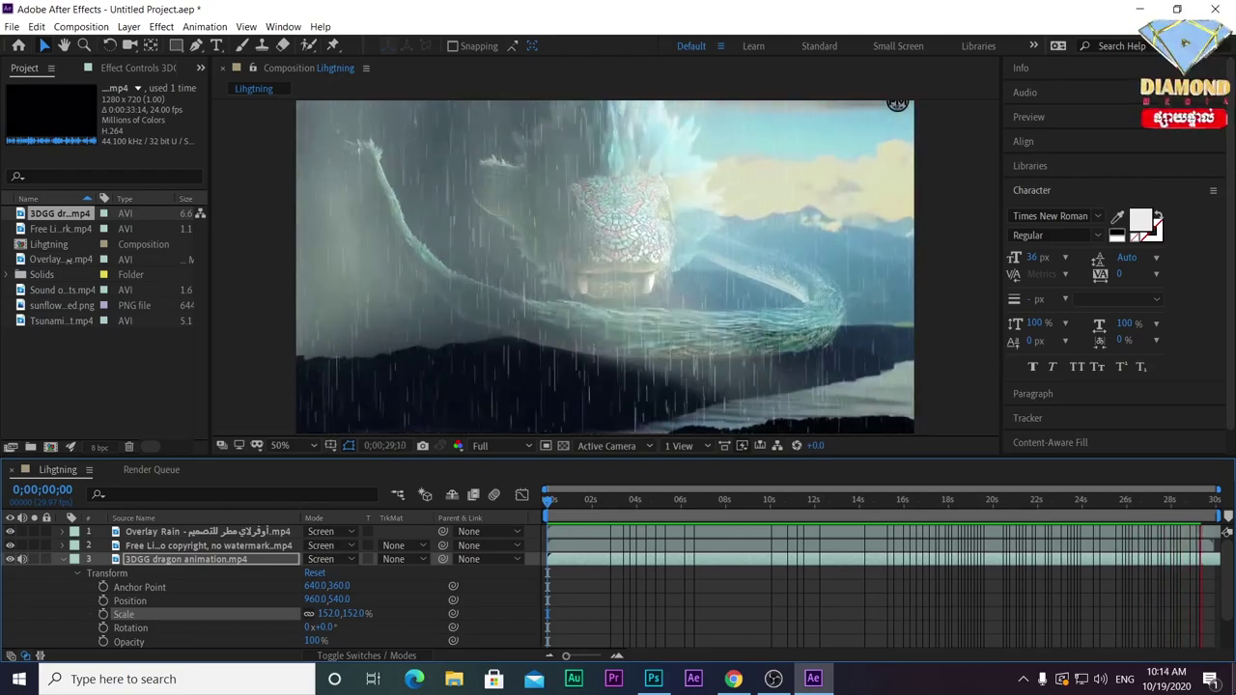
{"action": "key", "text": "space"}
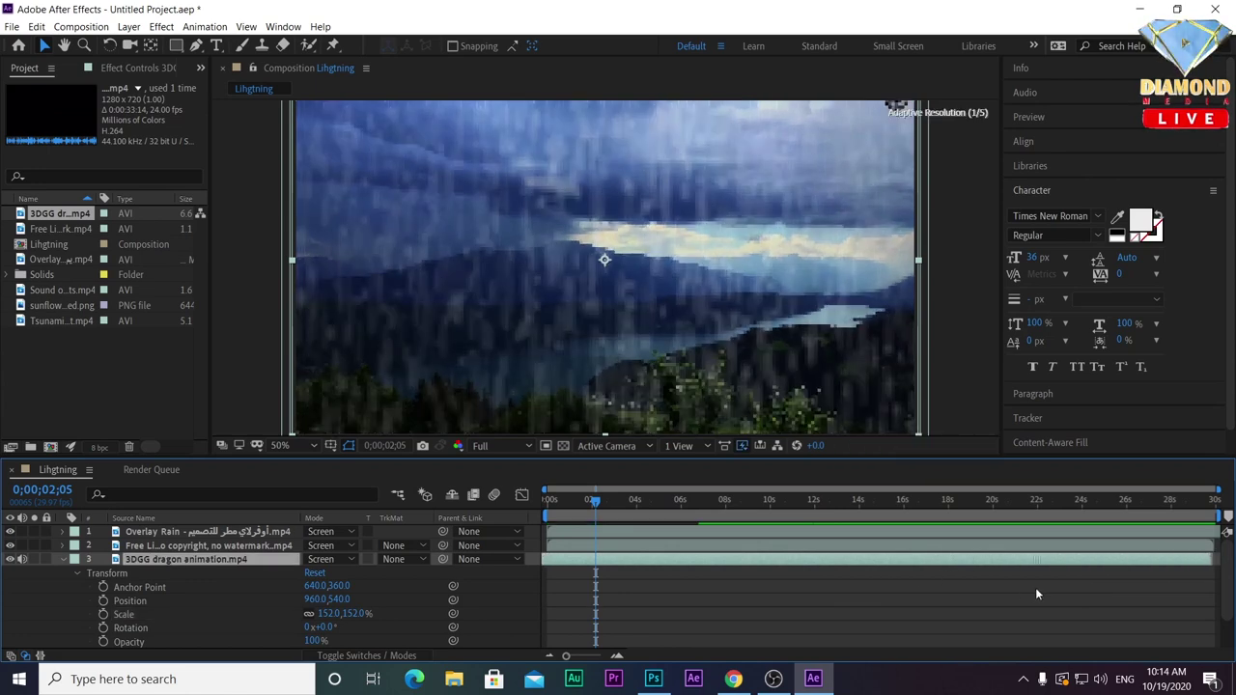
{"action": "left_click_drag", "start_coordinate": [1163, 502], "coordinate": [1209, 504]}
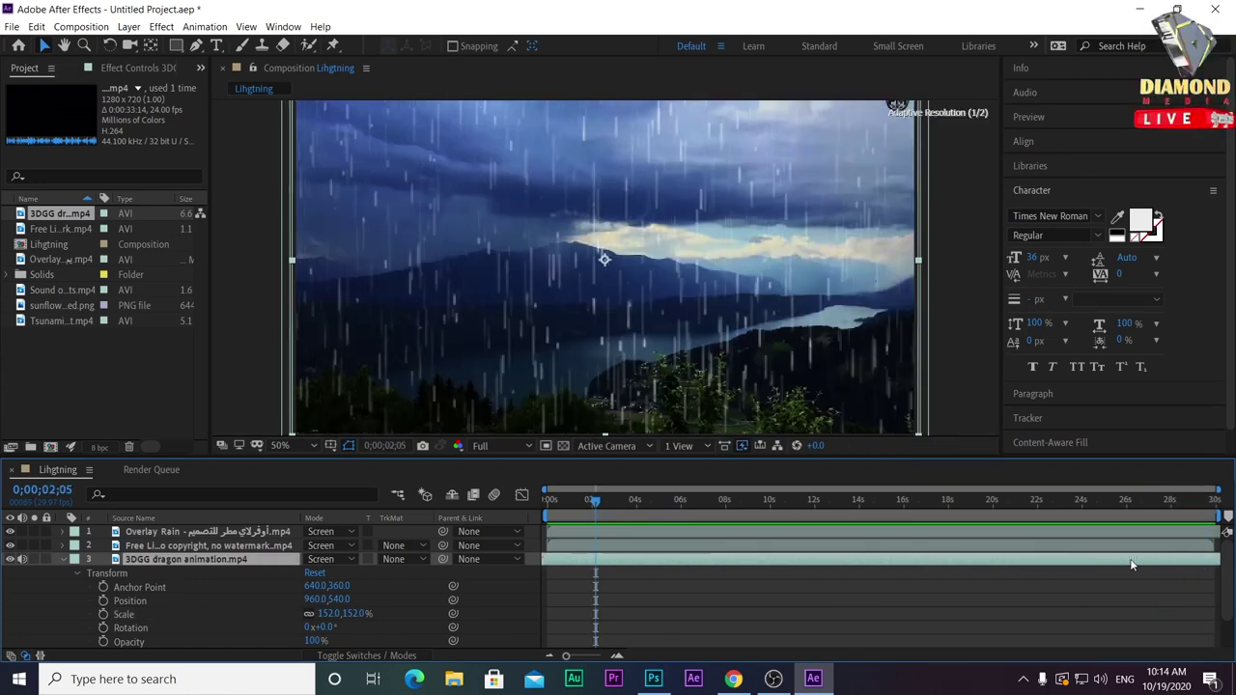
{"action": "mouse_move", "coordinate": [1102, 504]}
{"action": "left_mouse_down"}
{"action": "mouse_move", "coordinate": [1181, 506]}
{"action": "mouse_move", "coordinate": [1041, 511]}
{"action": "left_mouse_up"}
{"action": "key", "text": "space"}
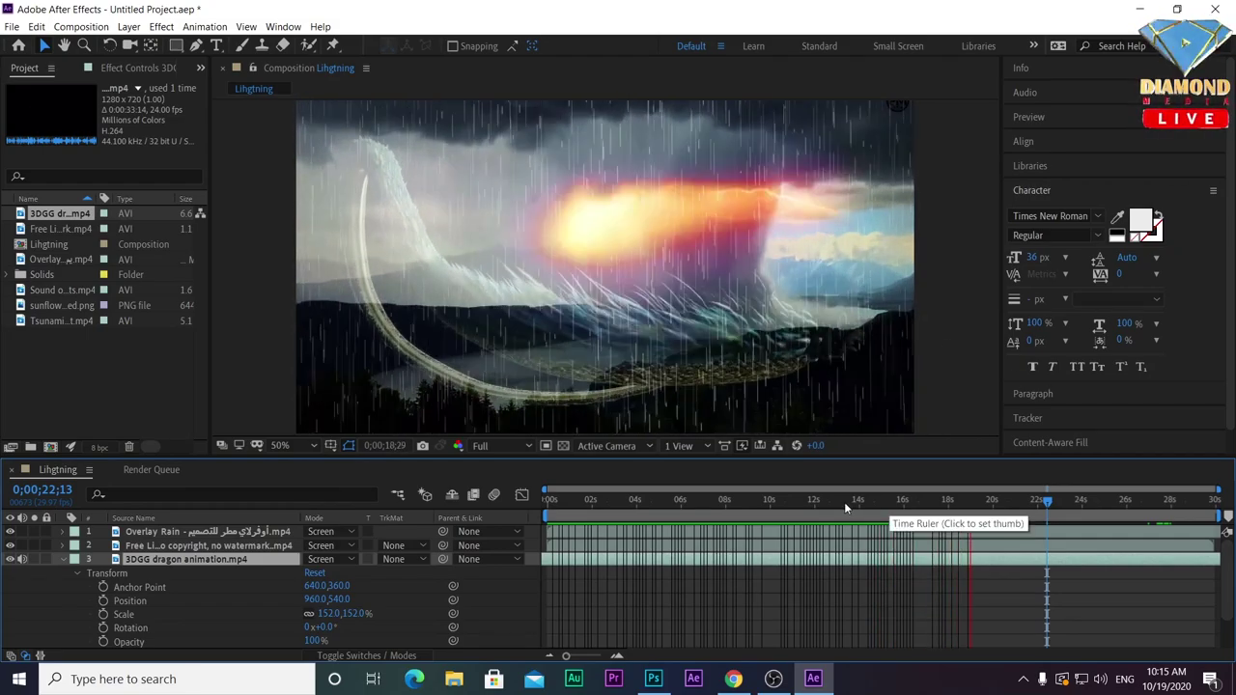
{"action": "left_click_drag", "start_coordinate": [845, 501], "coordinate": [919, 528]}
{"action": "key", "text": "space"}
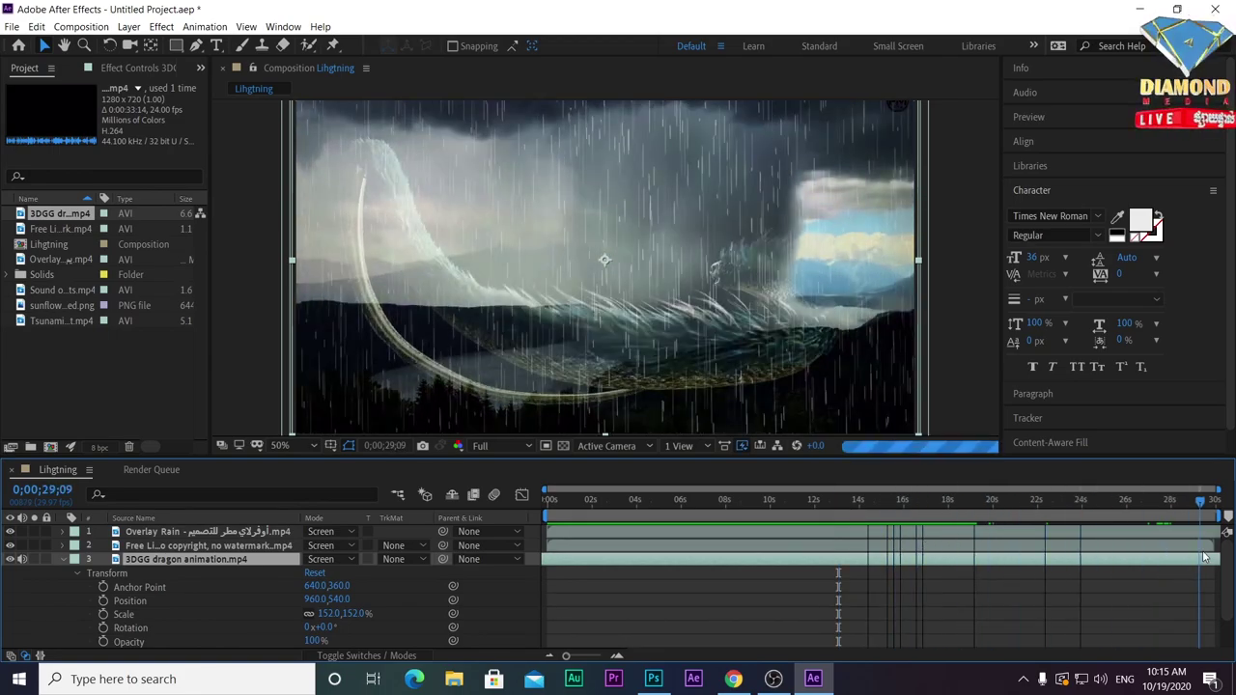
{"action": "left_click_drag", "start_coordinate": [829, 512], "coordinate": [940, 516]}
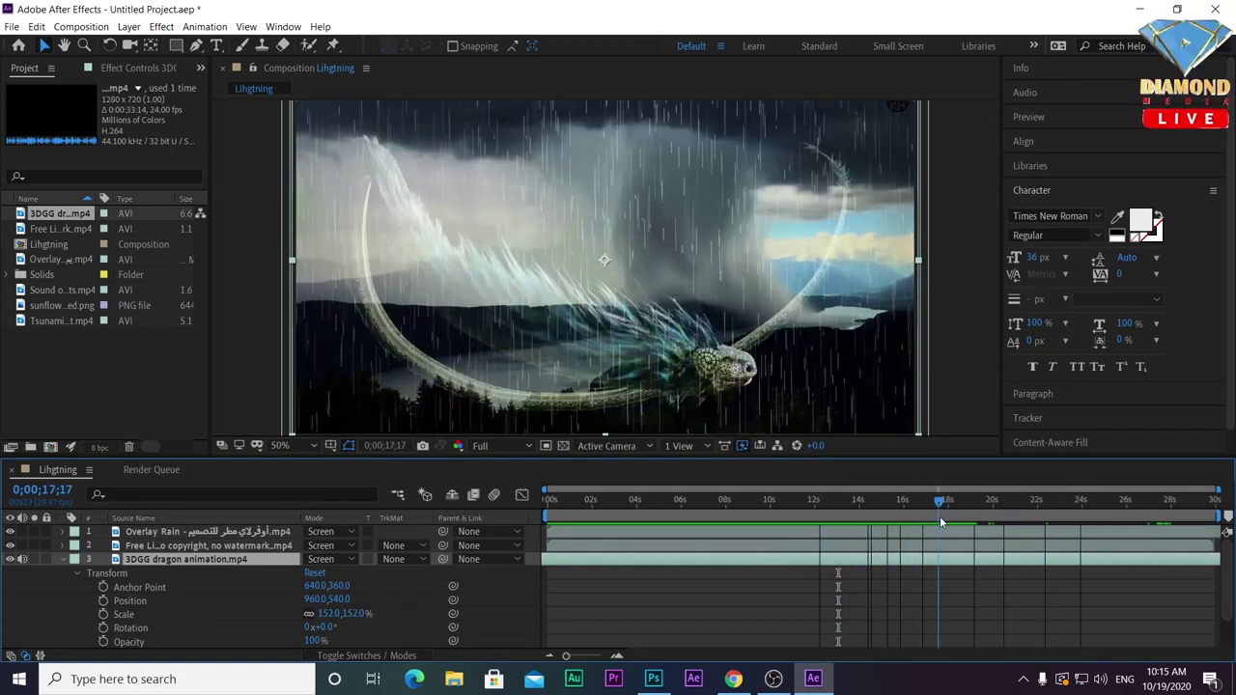
{"action": "mouse_move", "coordinate": [939, 516]}
{"action": "left_mouse_down"}
{"action": "mouse_move", "coordinate": [843, 512]}
{"action": "mouse_move", "coordinate": [944, 510]}
{"action": "left_mouse_up"}
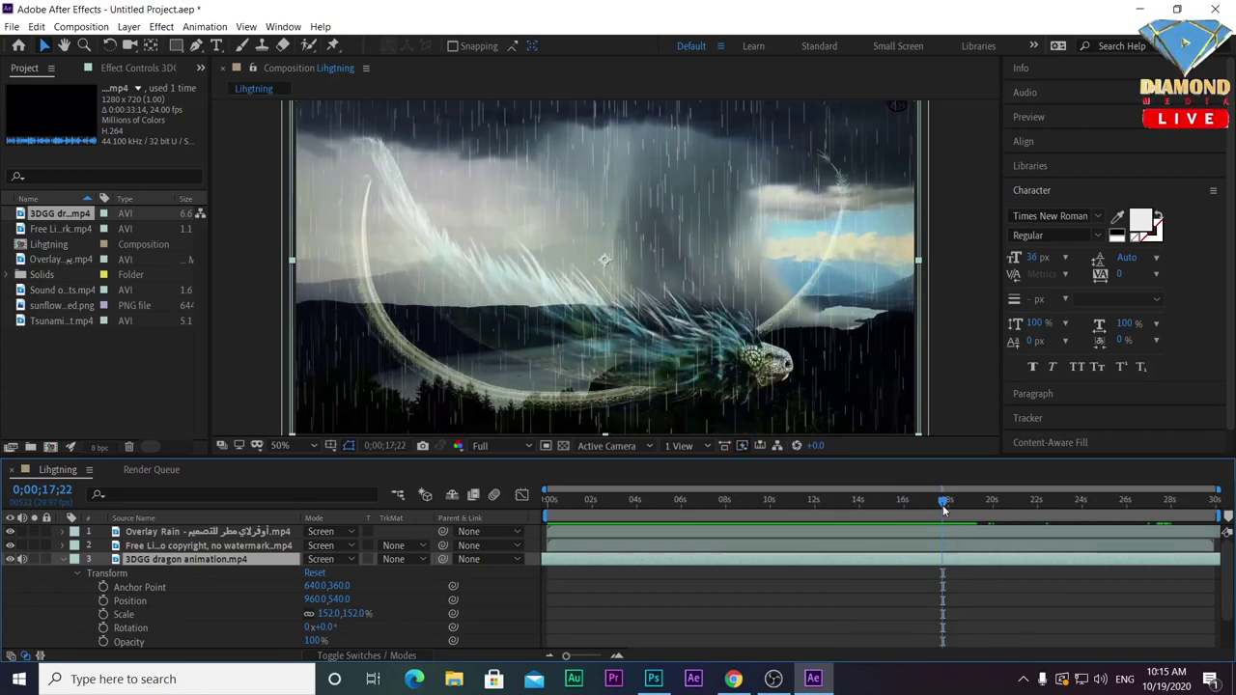